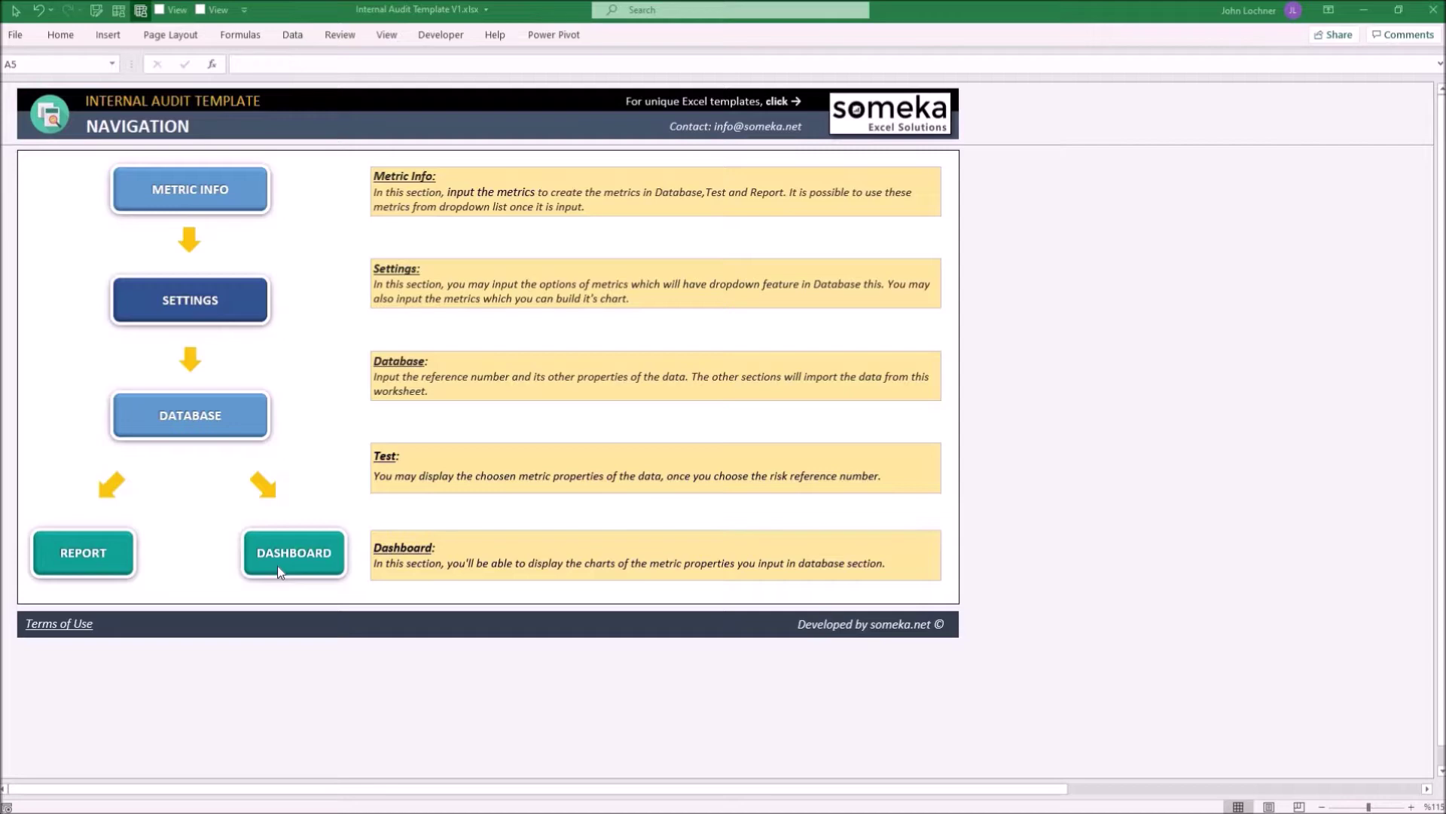
Open the Metric Info sheet and review its list of metric names
click(161, 197)
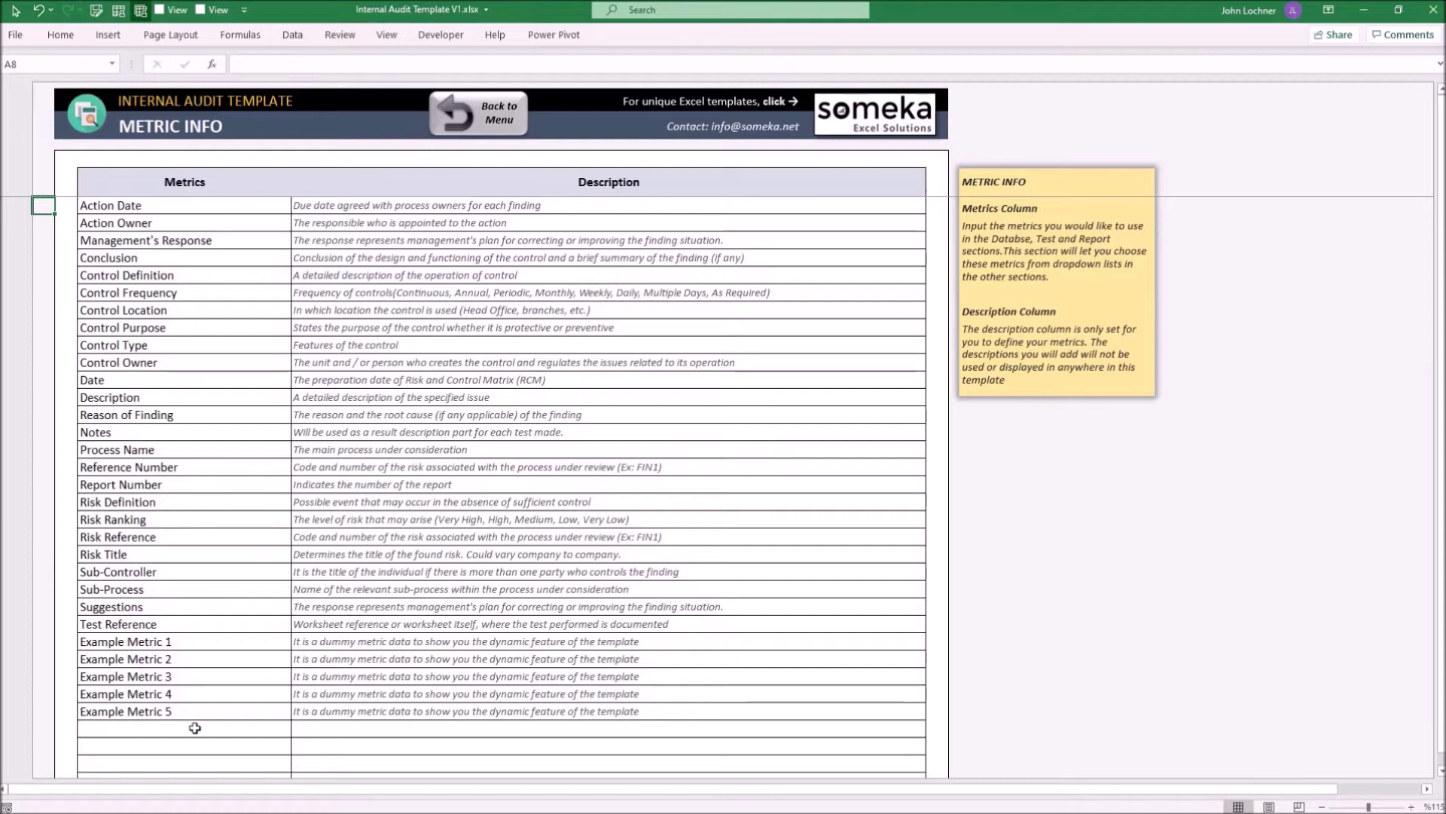
drag(151, 240, 219, 678)
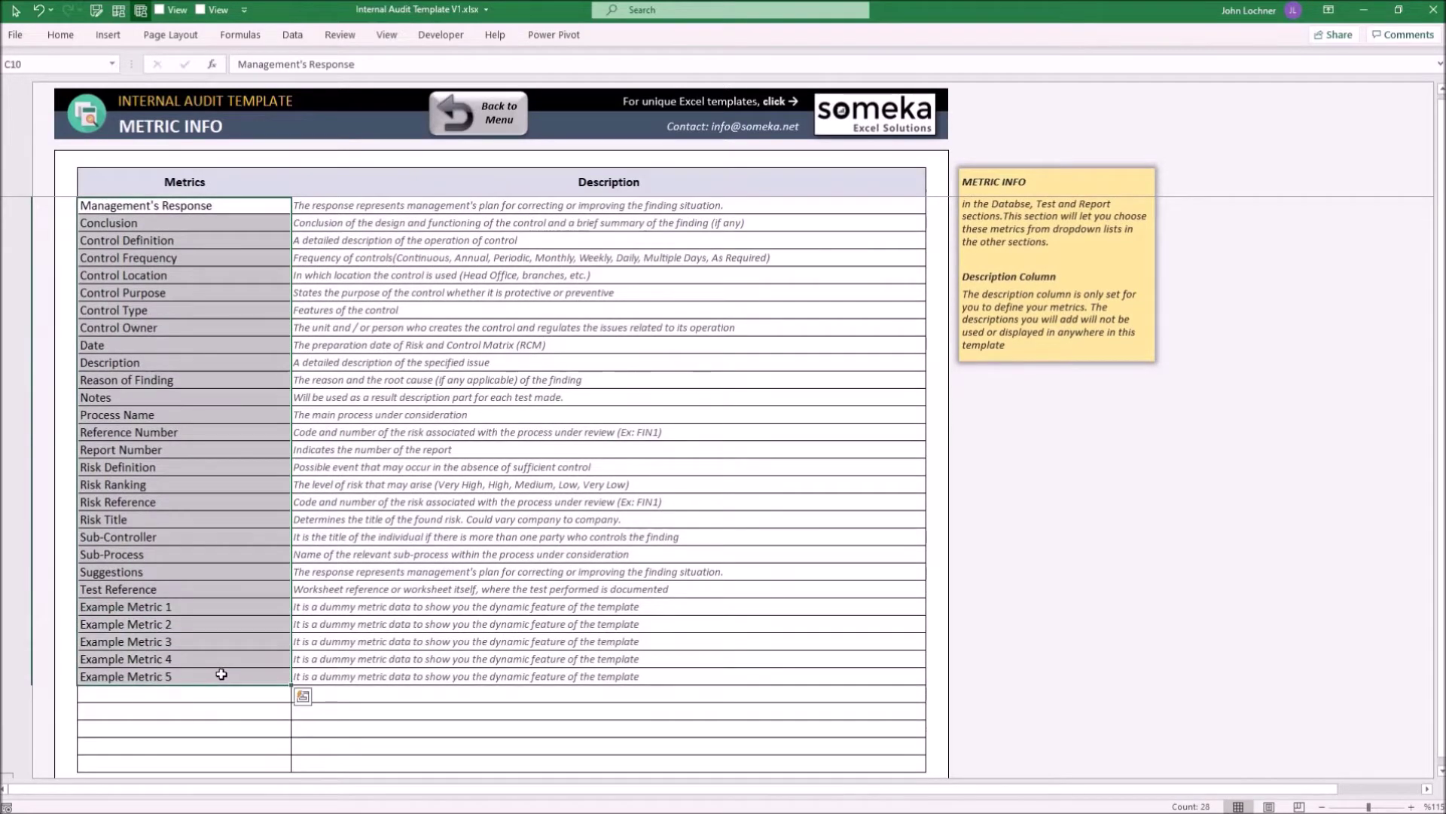
click(401, 677)
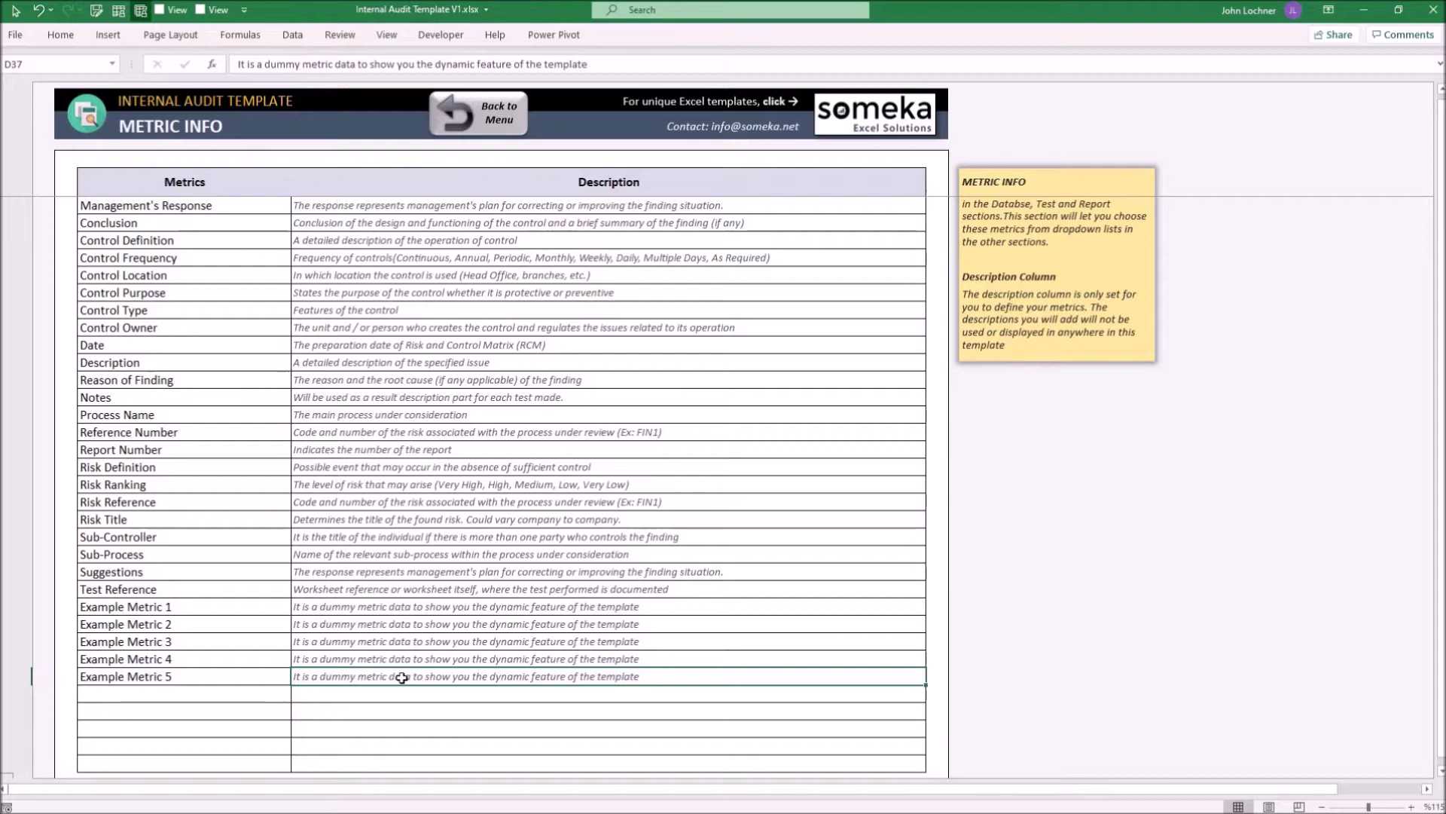
Expand the hidden empty rows of the metric table, then collapse them again
scroll(361, 638, down, 4)
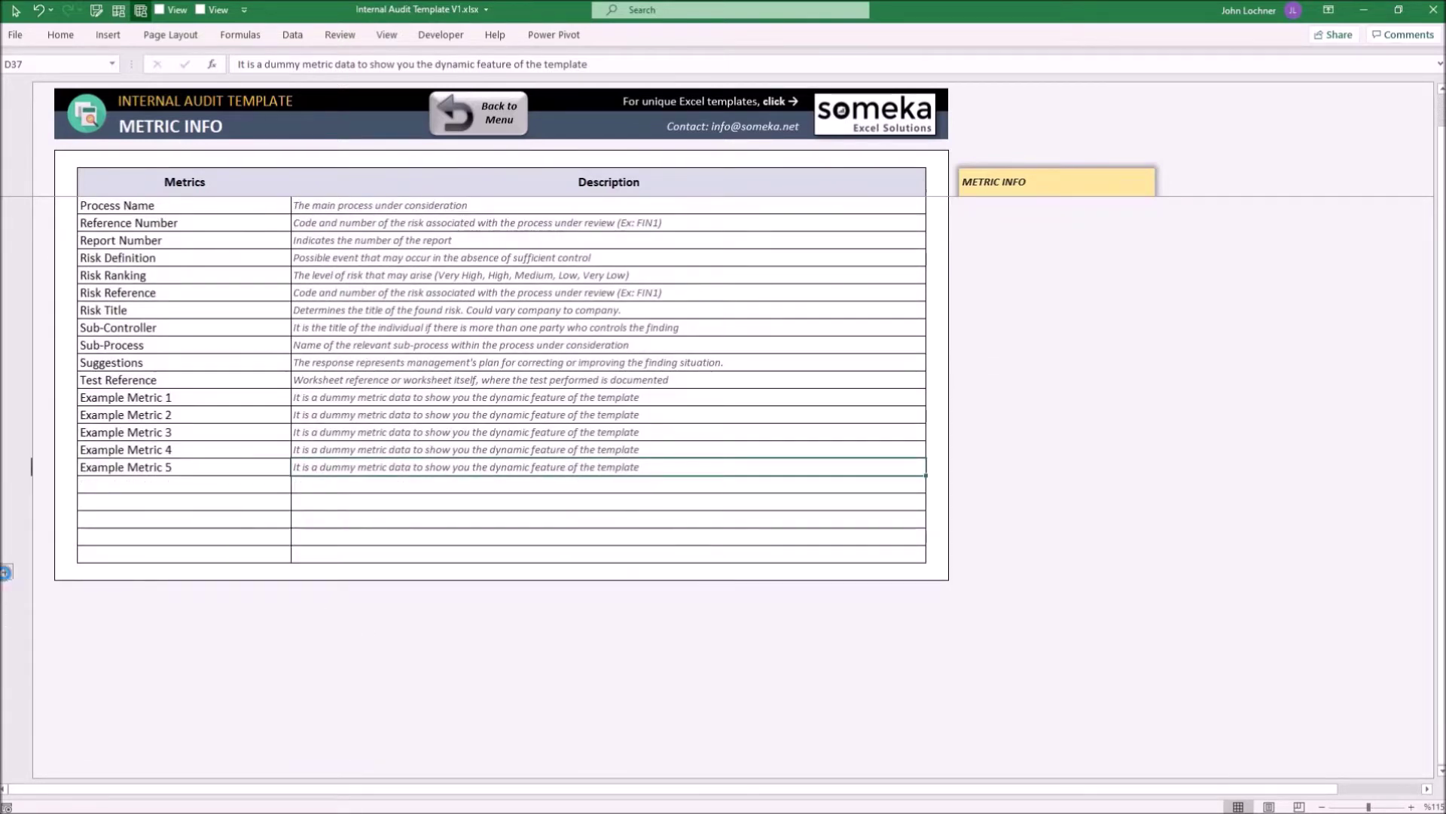
click(6, 574)
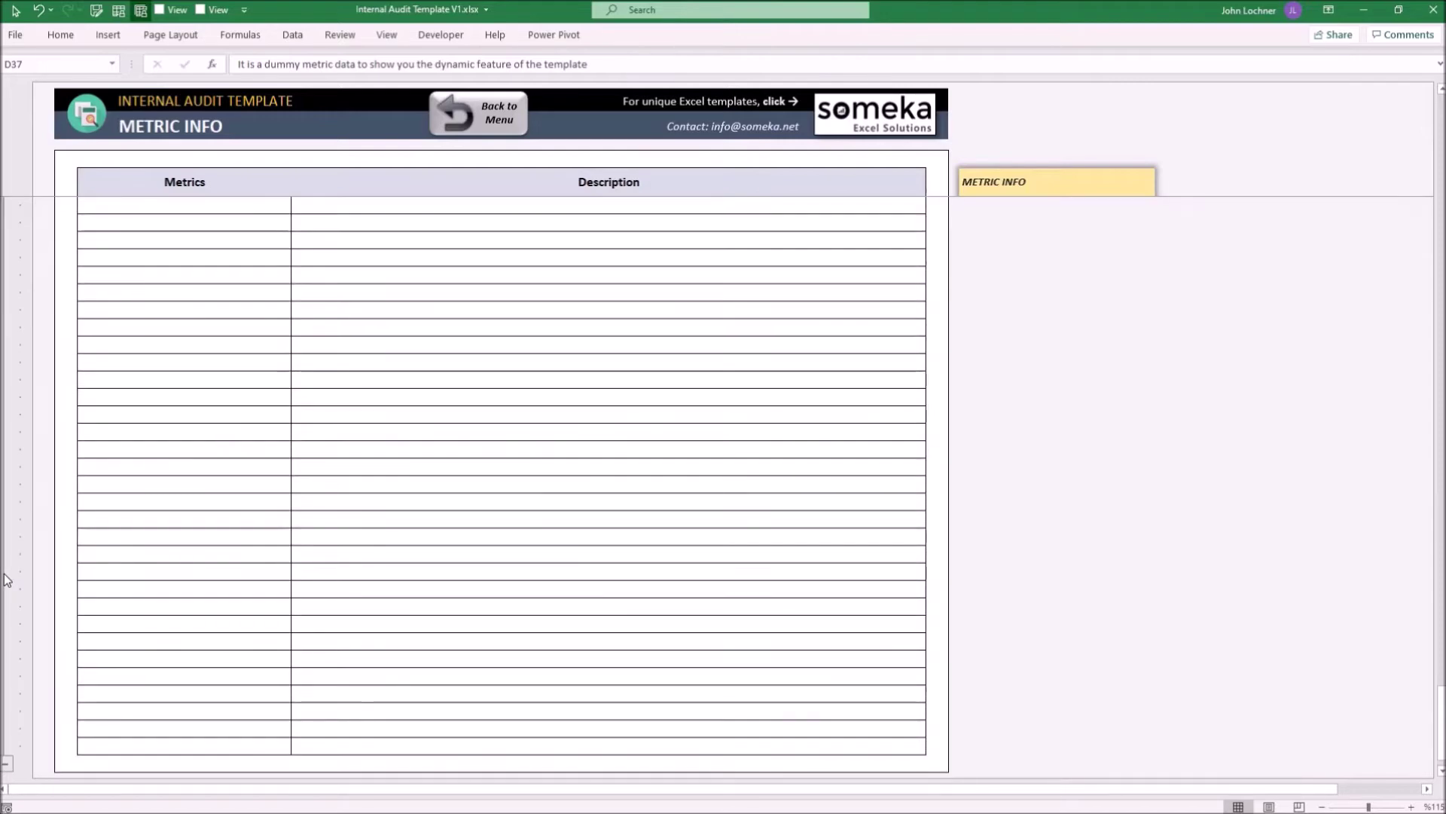
click(7, 579)
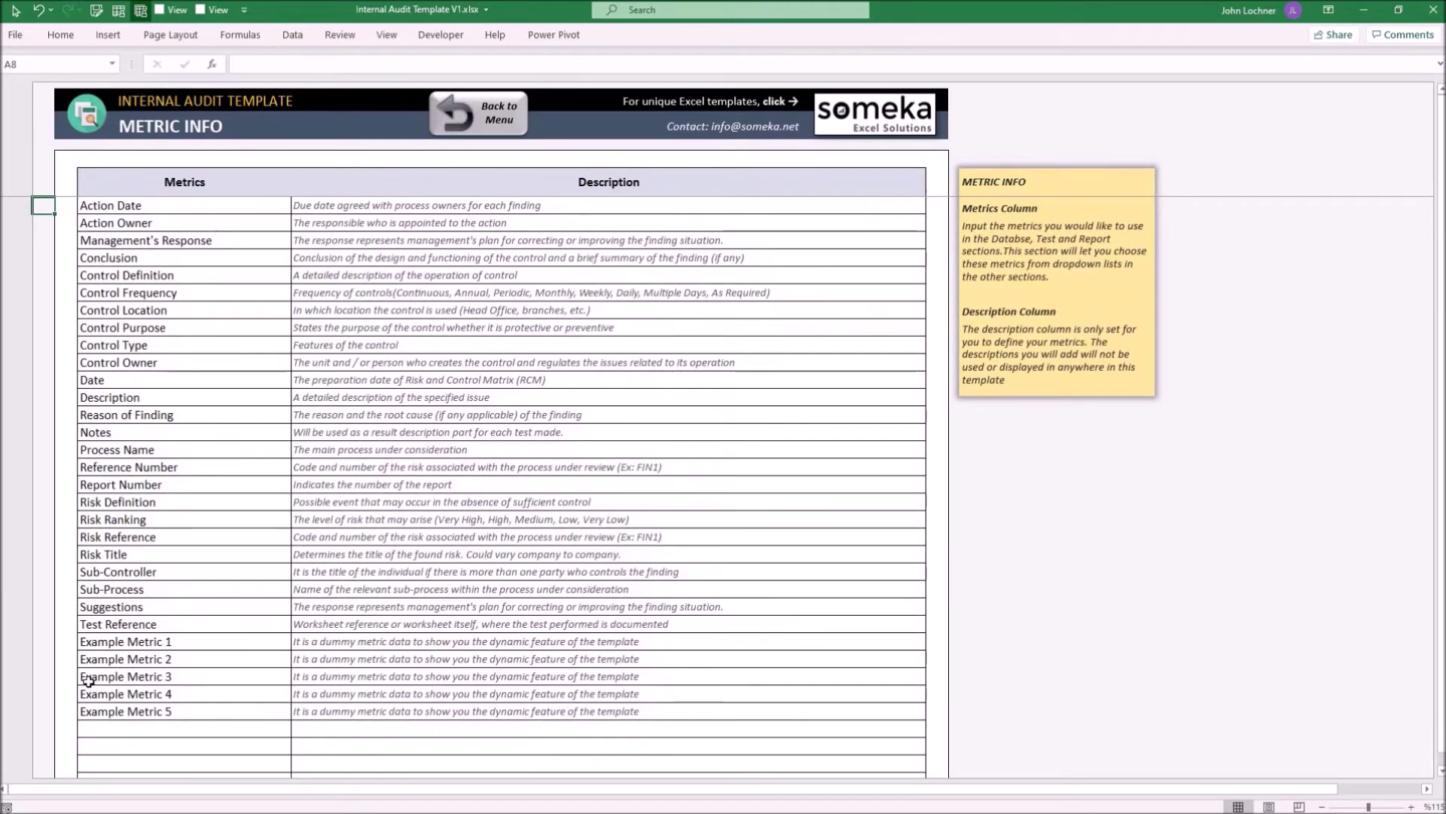
Enter 'Other Action Owners' in C38 below Example Metric 5 and delete the duplicate in C39
click(153, 731)
text(Othe)
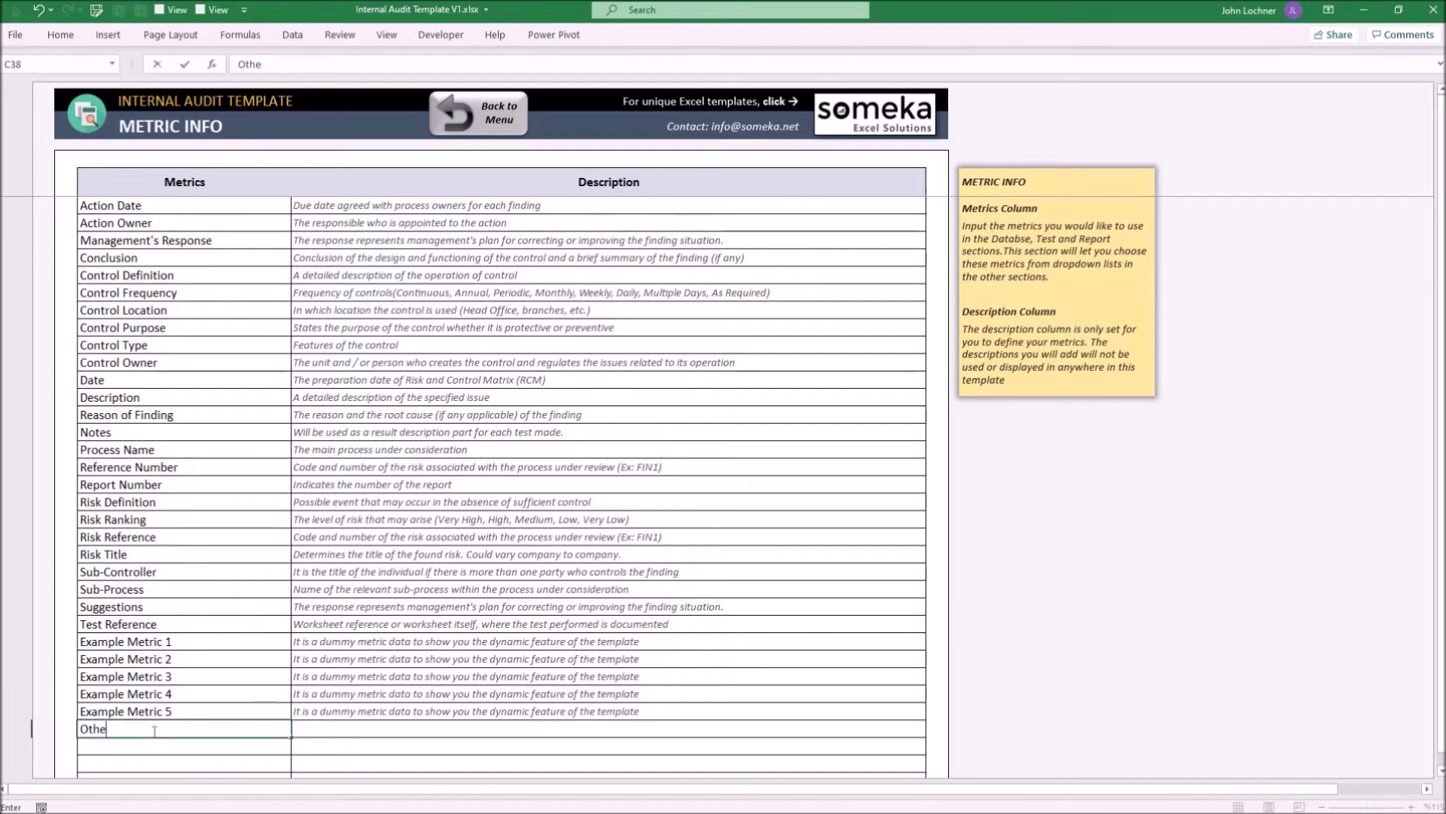
text(r Action Owners)
key(Return)
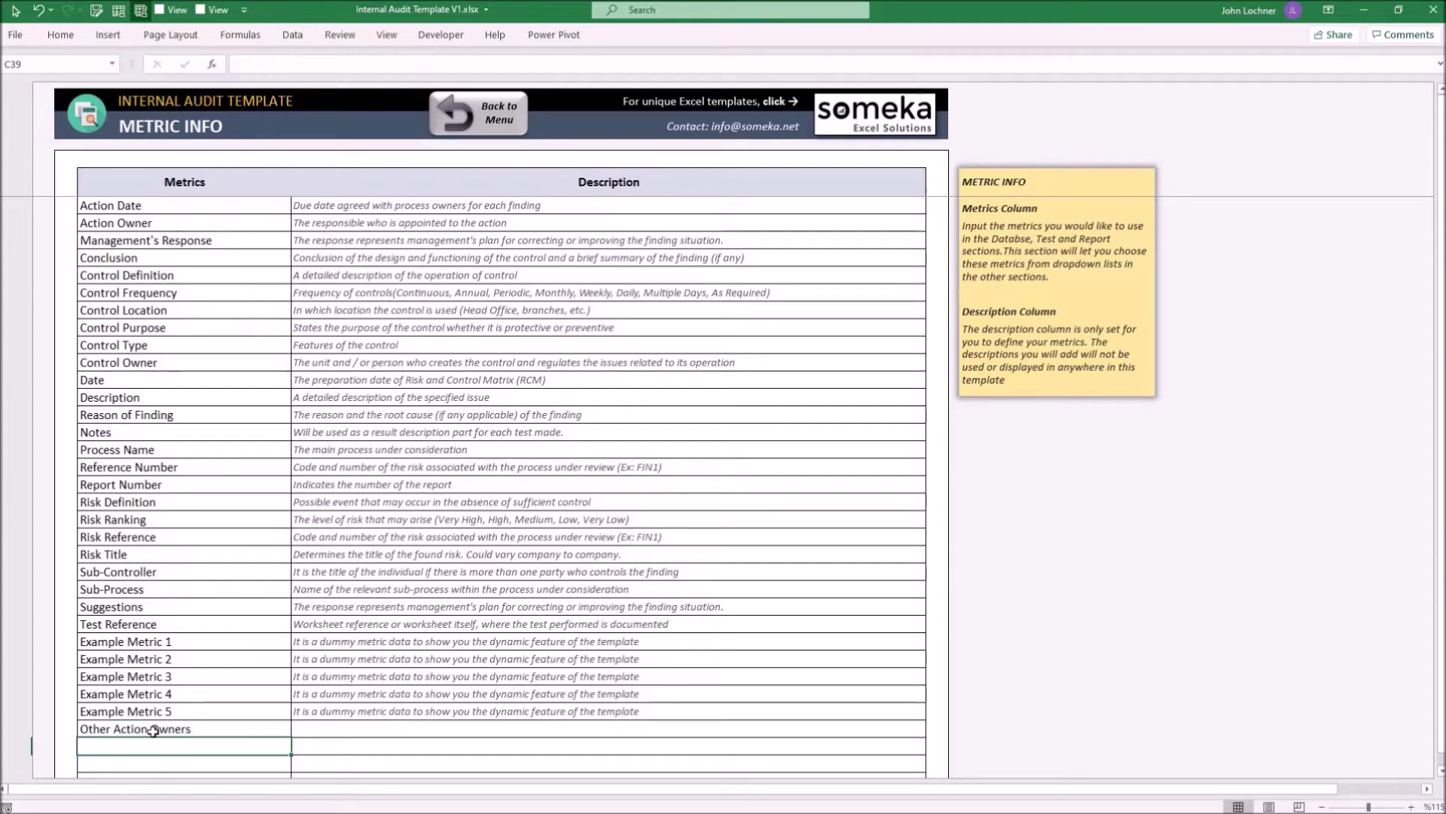
text(Oth)
key(Return)
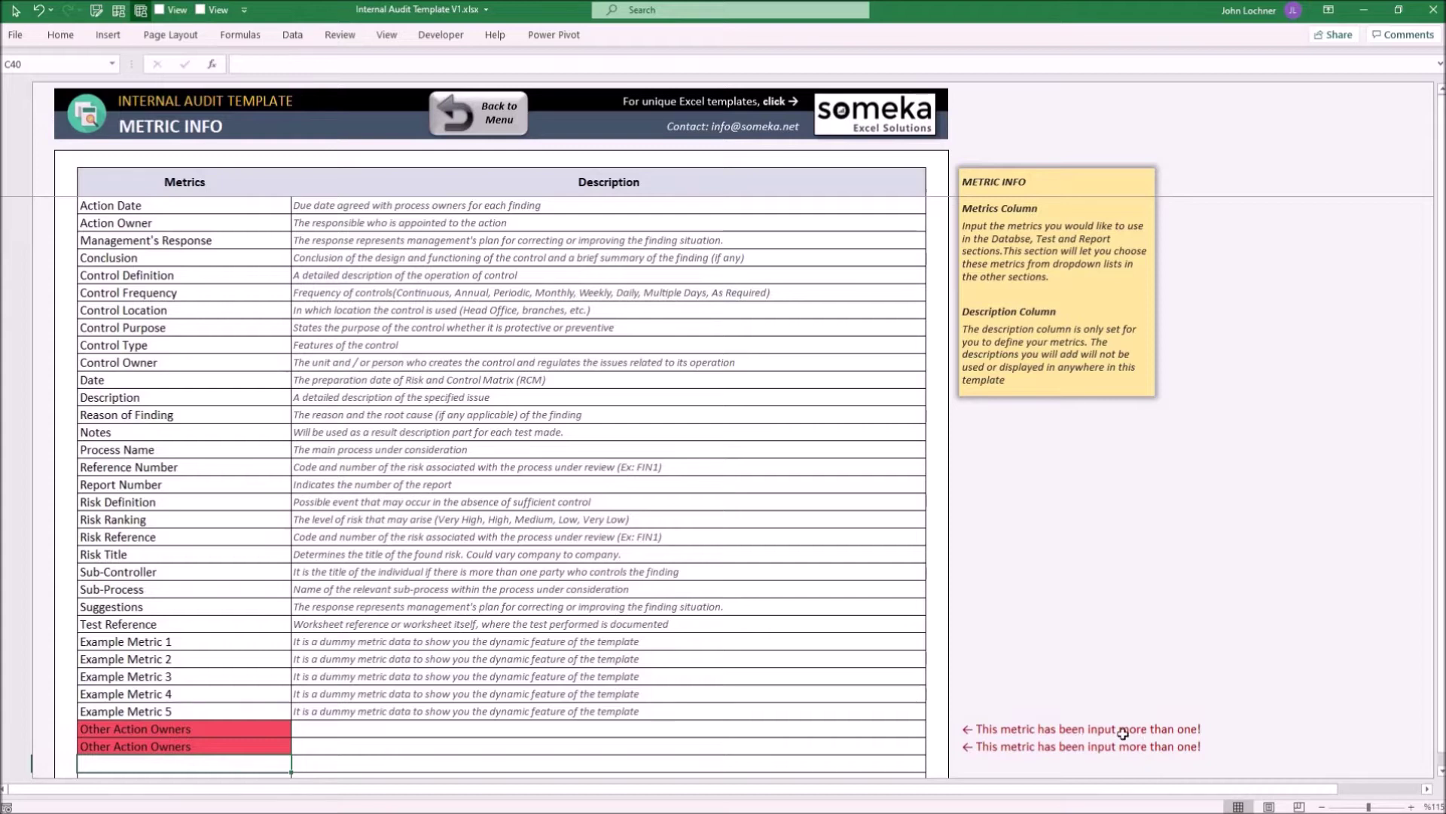
click(222, 751)
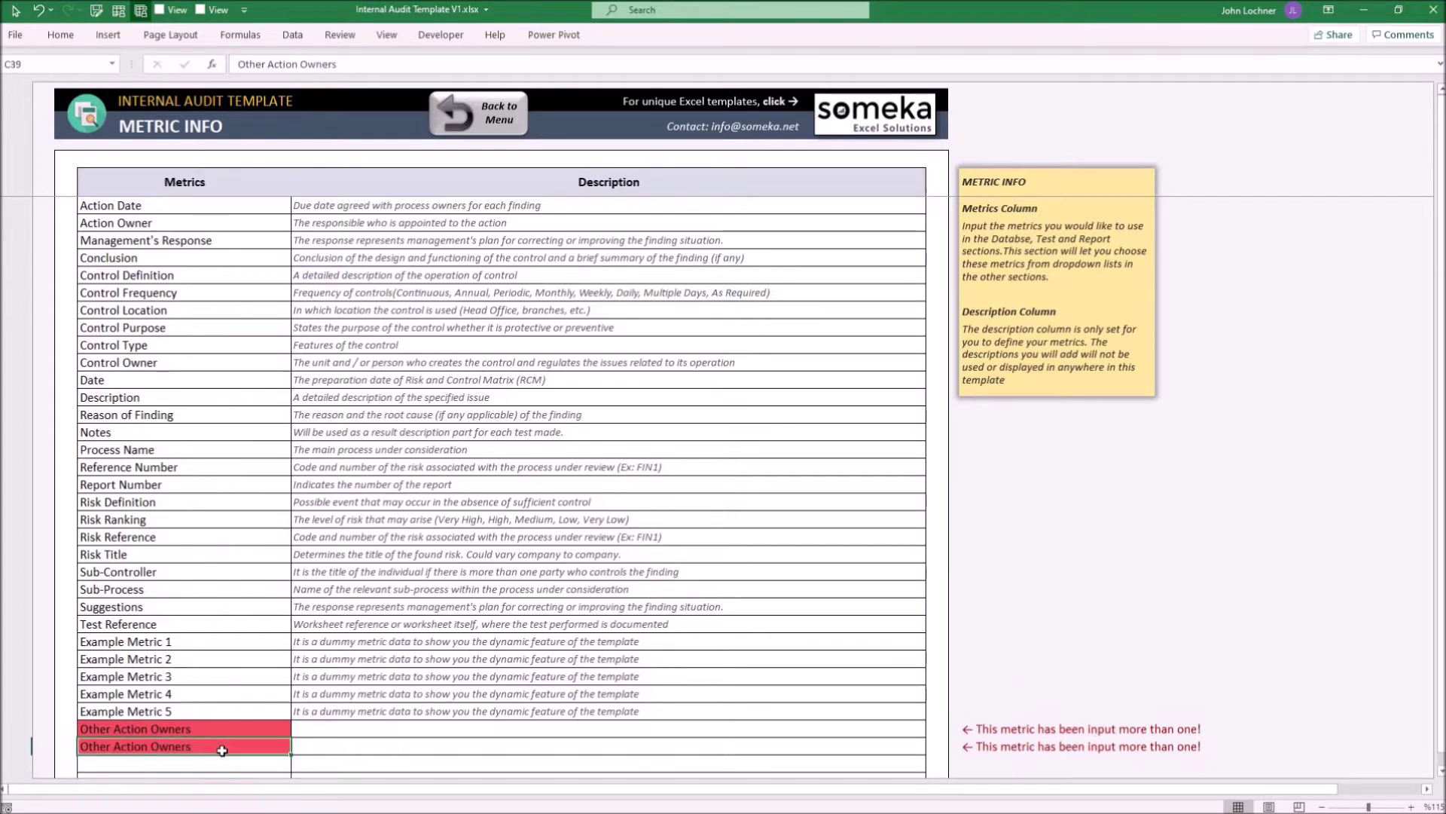
key(Delete)
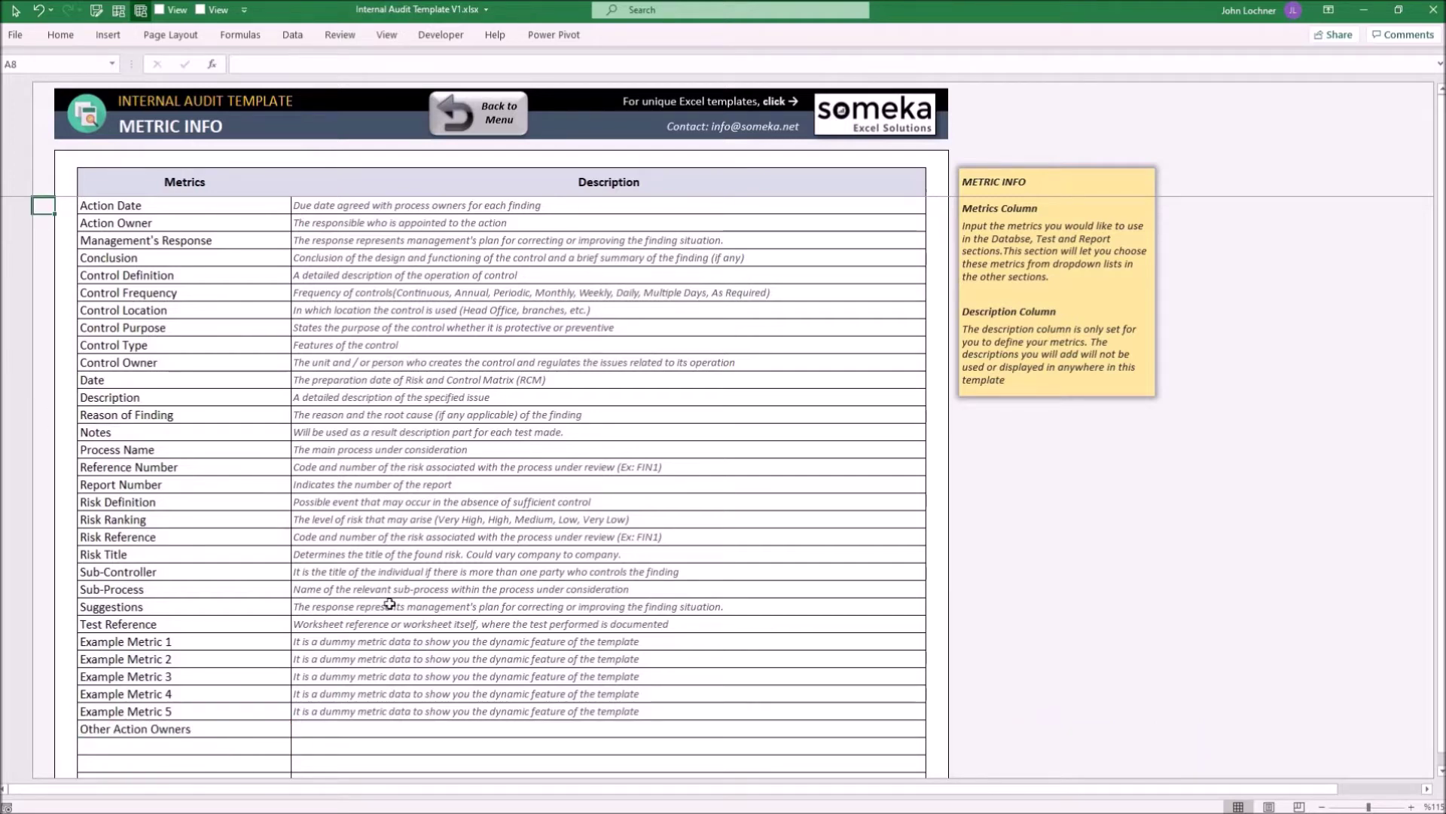
Go back to the menu, open the Settings sheet and inspect the Reason of Finding options
click(482, 120)
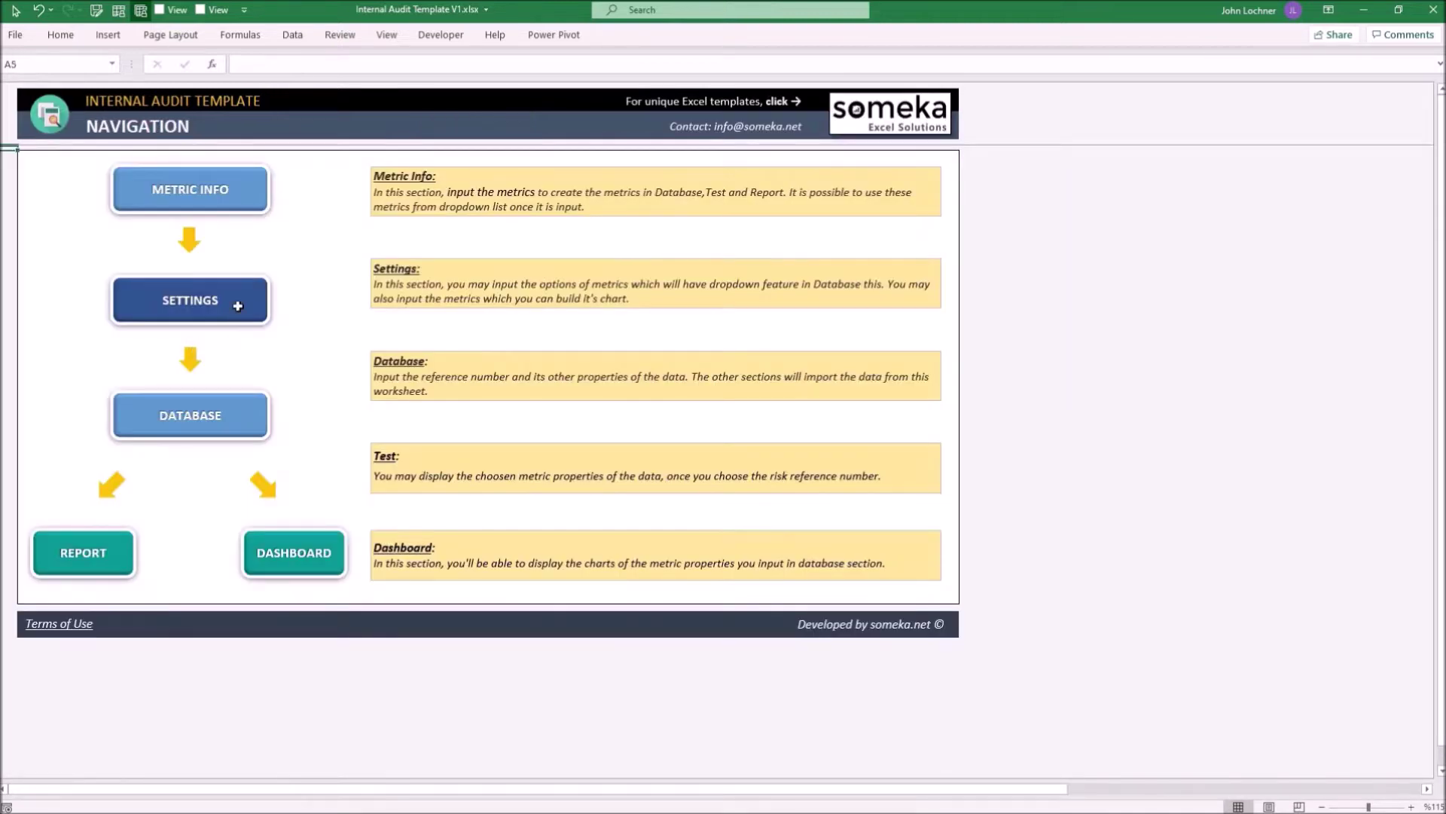
click(238, 310)
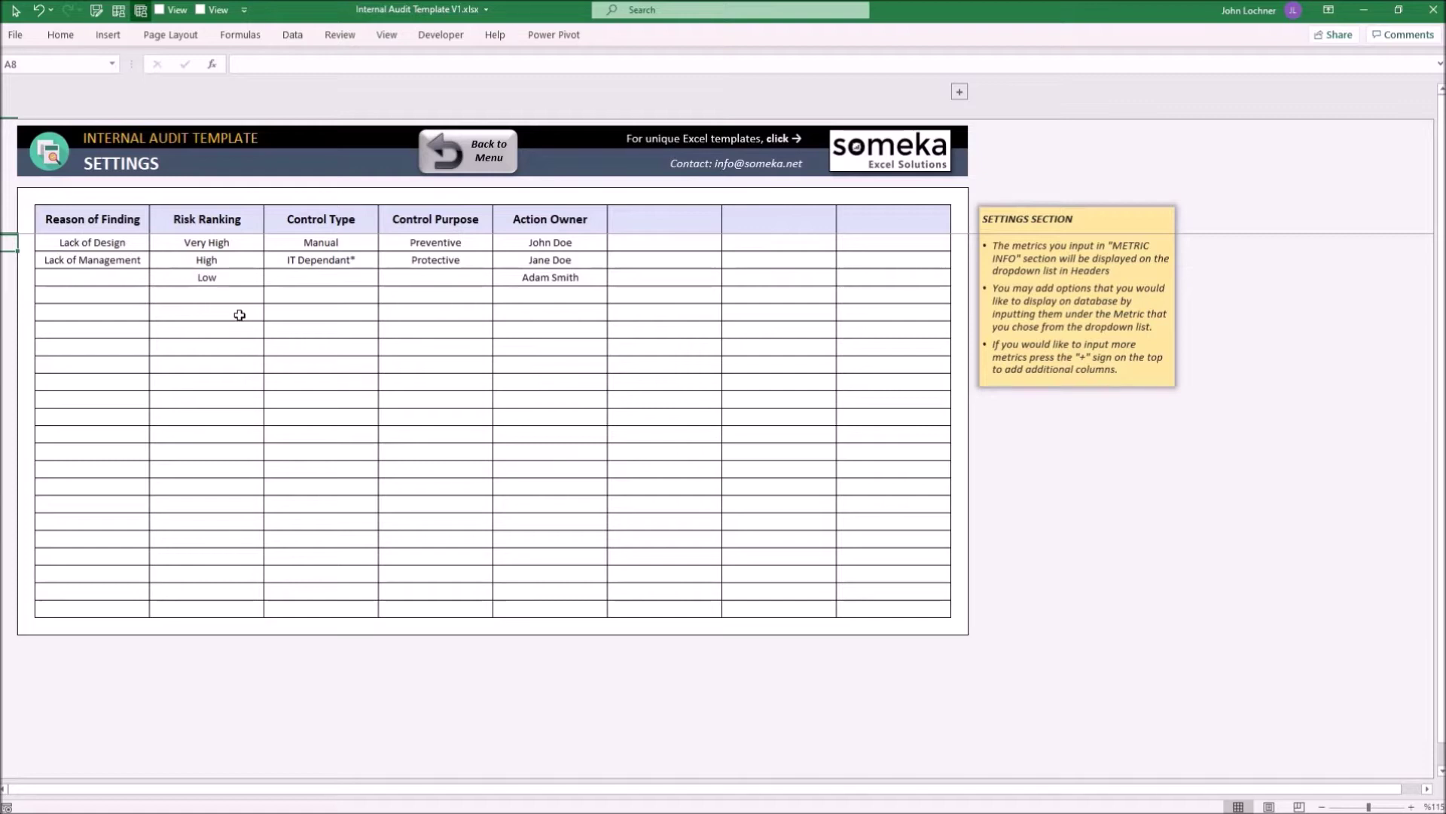
drag(126, 242, 126, 259)
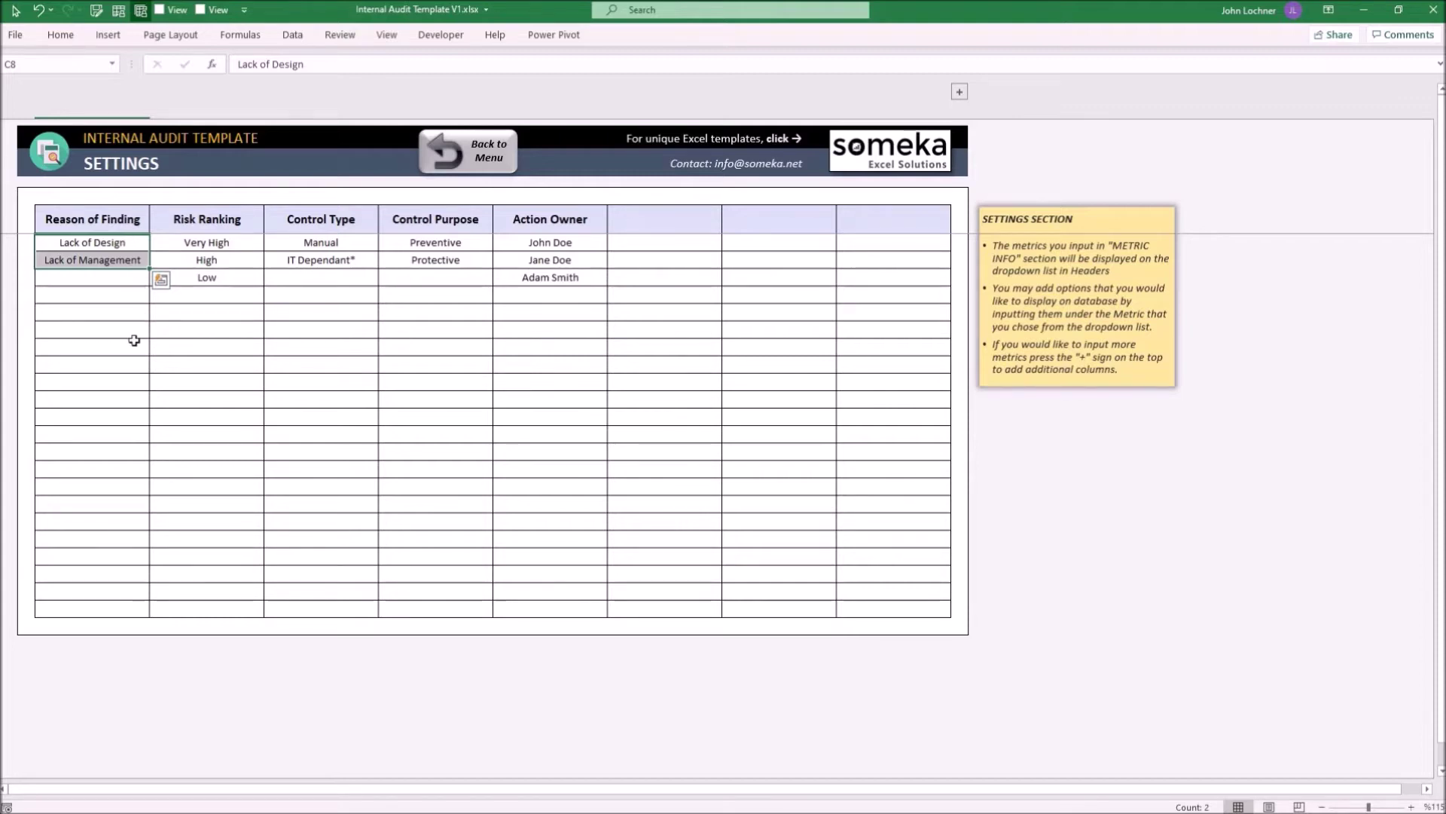
click(110, 221)
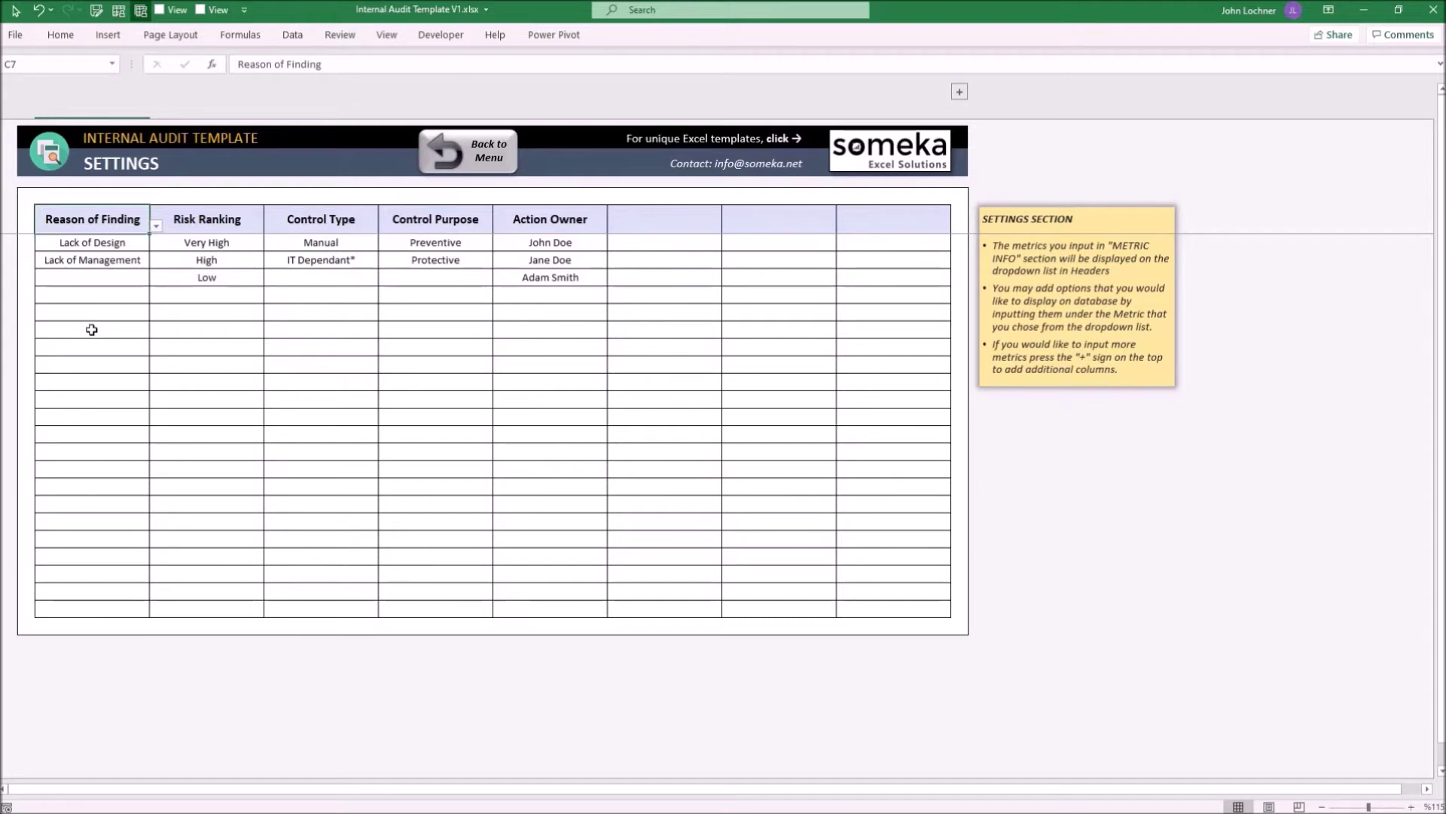
Set the first empty header column H7 to Other Action Owners from the metric list
click(726, 232)
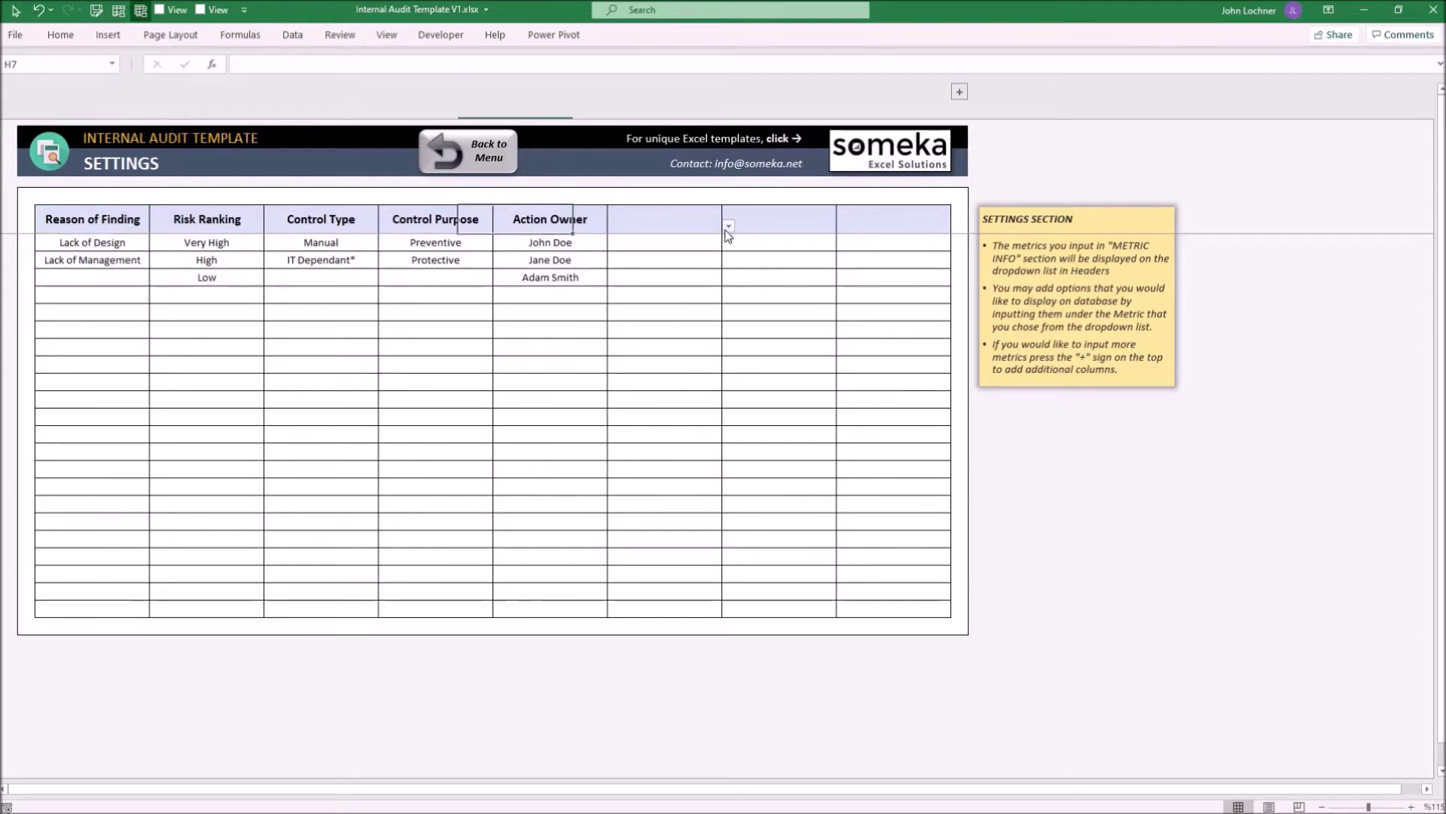
click(728, 226)
scroll(705, 324, down, 3)
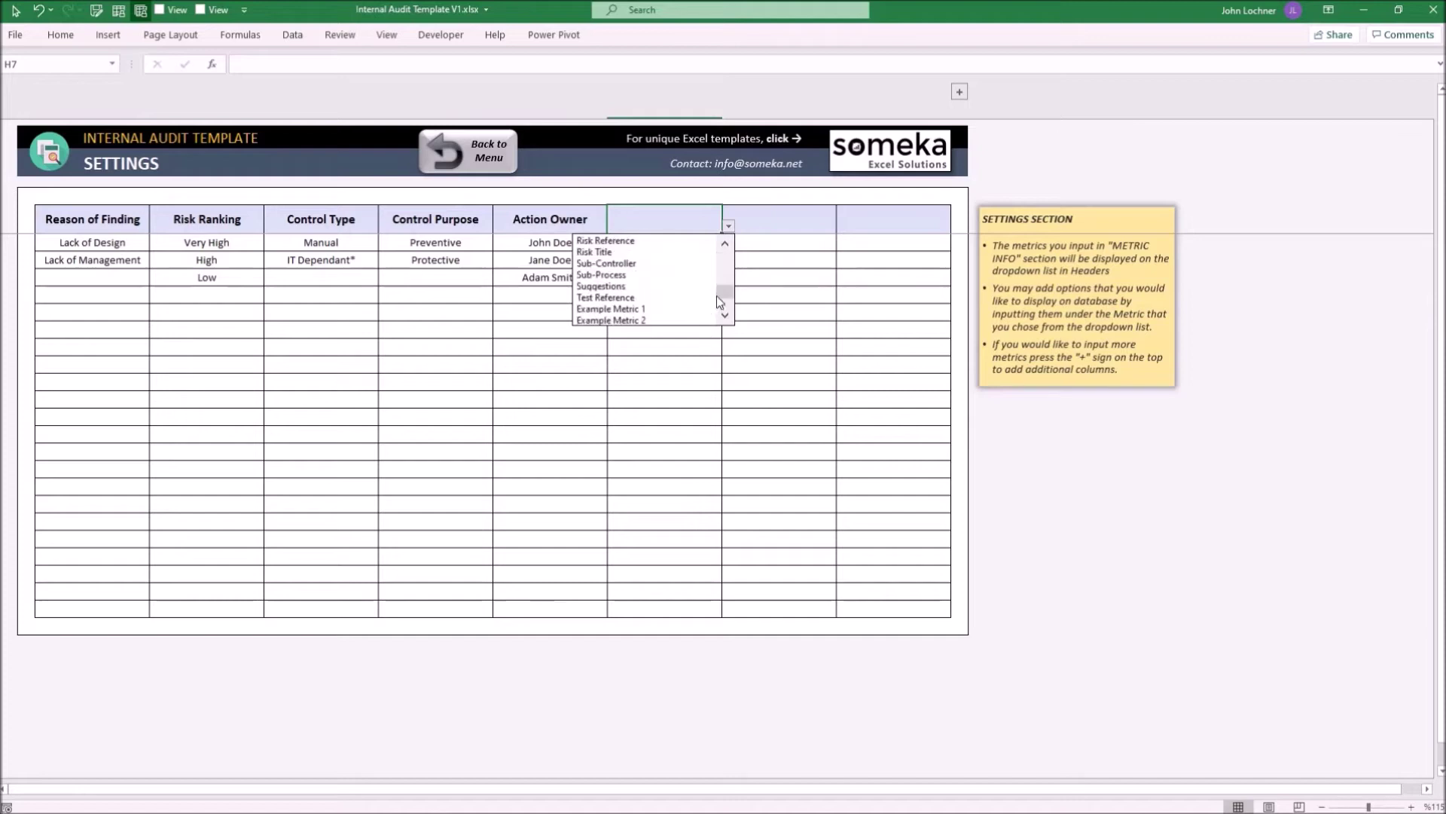
scroll(687, 319, down, 2)
click(687, 319)
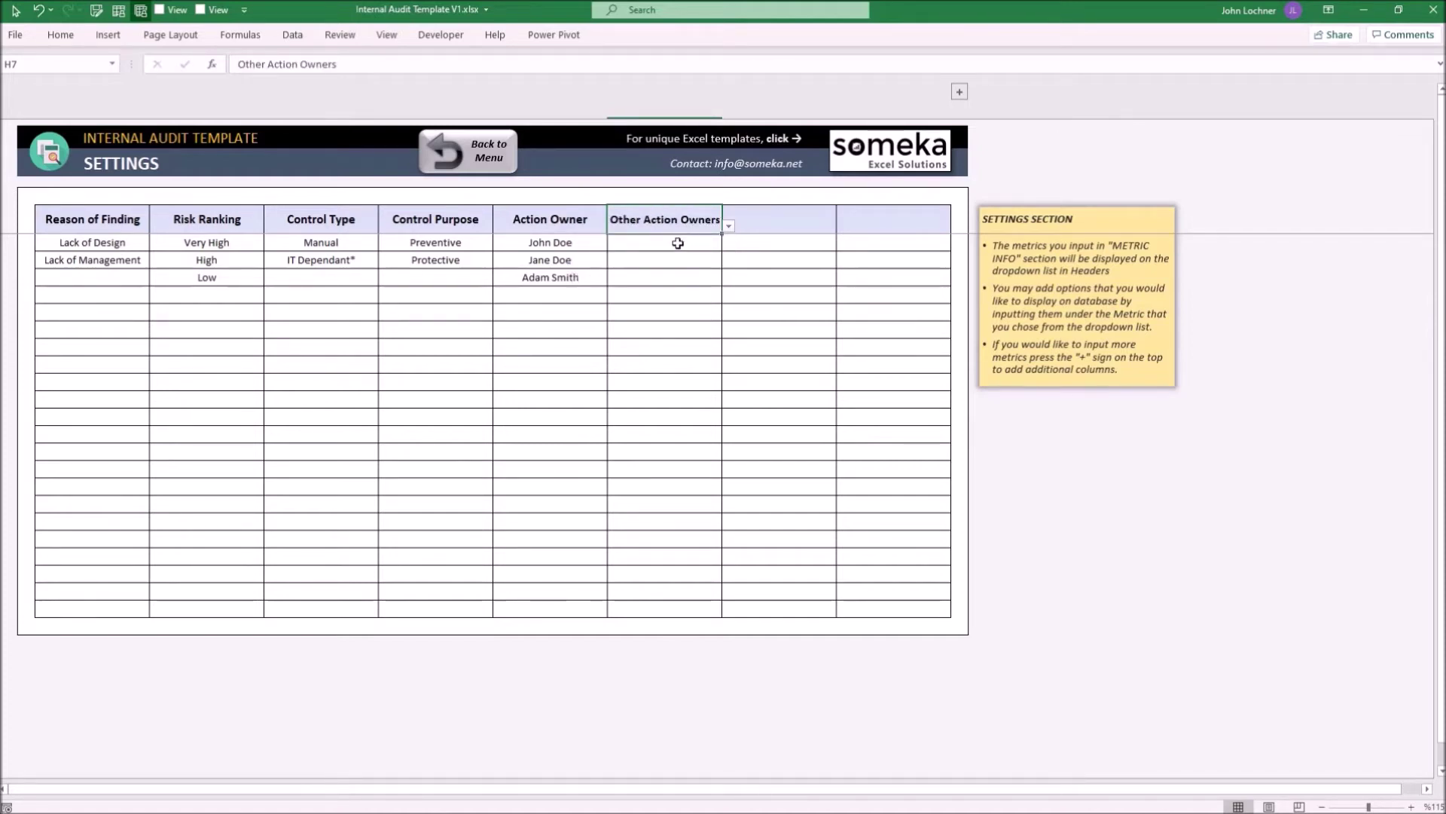
Enter three owner names in H8:H10 under the Other Action Owners header
click(678, 244)
text(Bryan Adams)
key(Return)
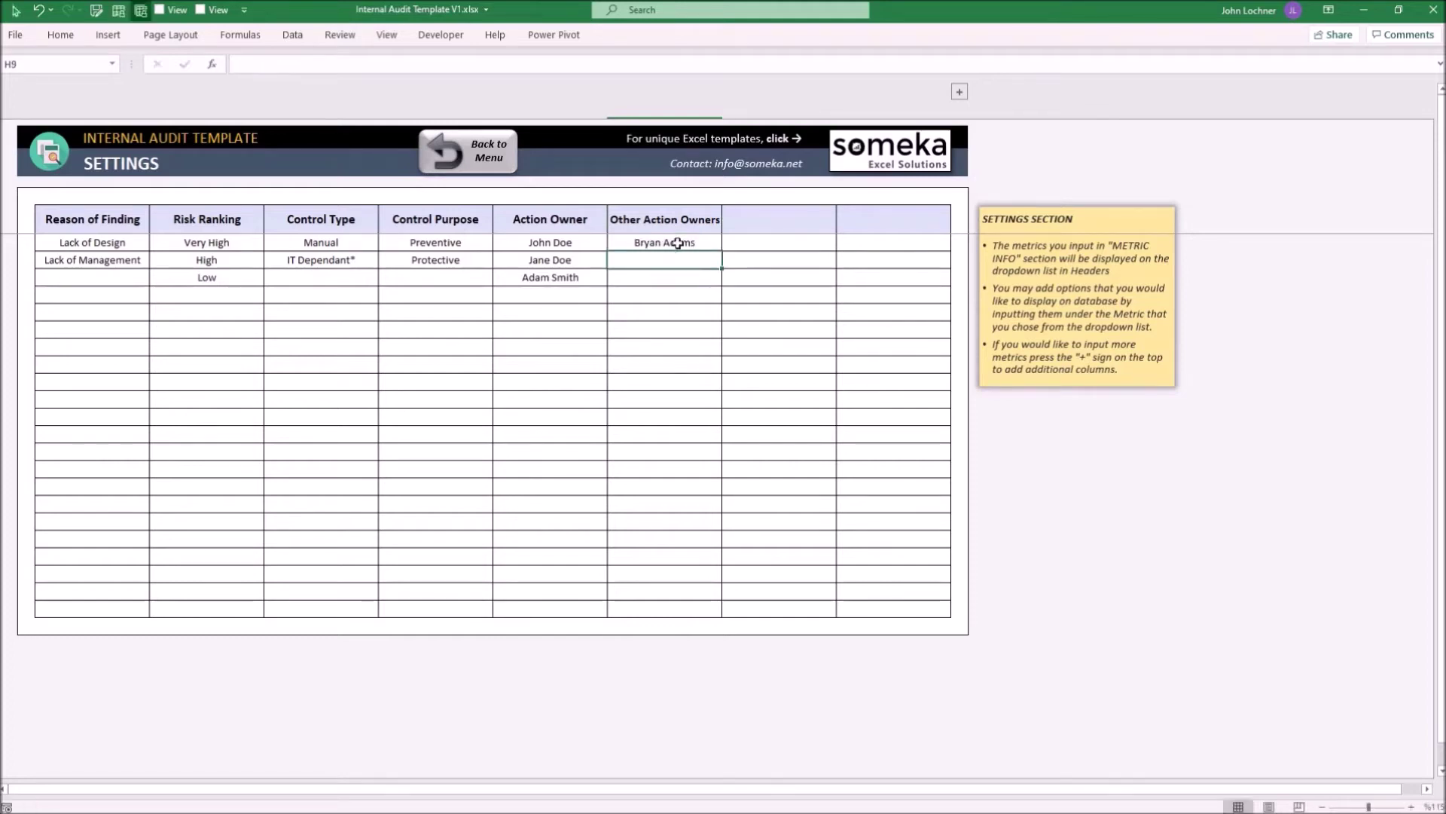
key(Return)
key(Return)
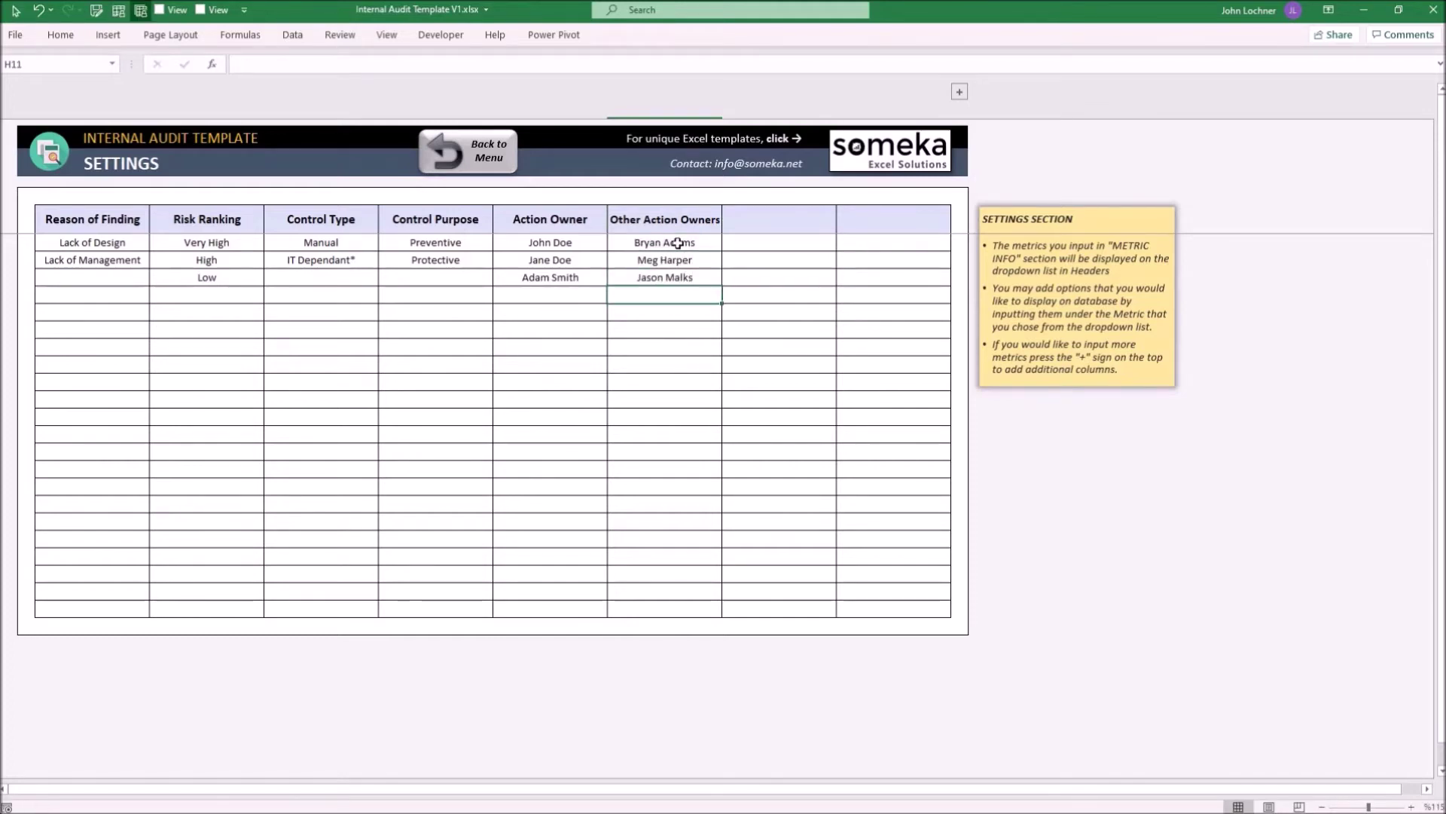
Check the extra hidden metric columns, hide them again and return to the navigation menu
drag(678, 243, 687, 279)
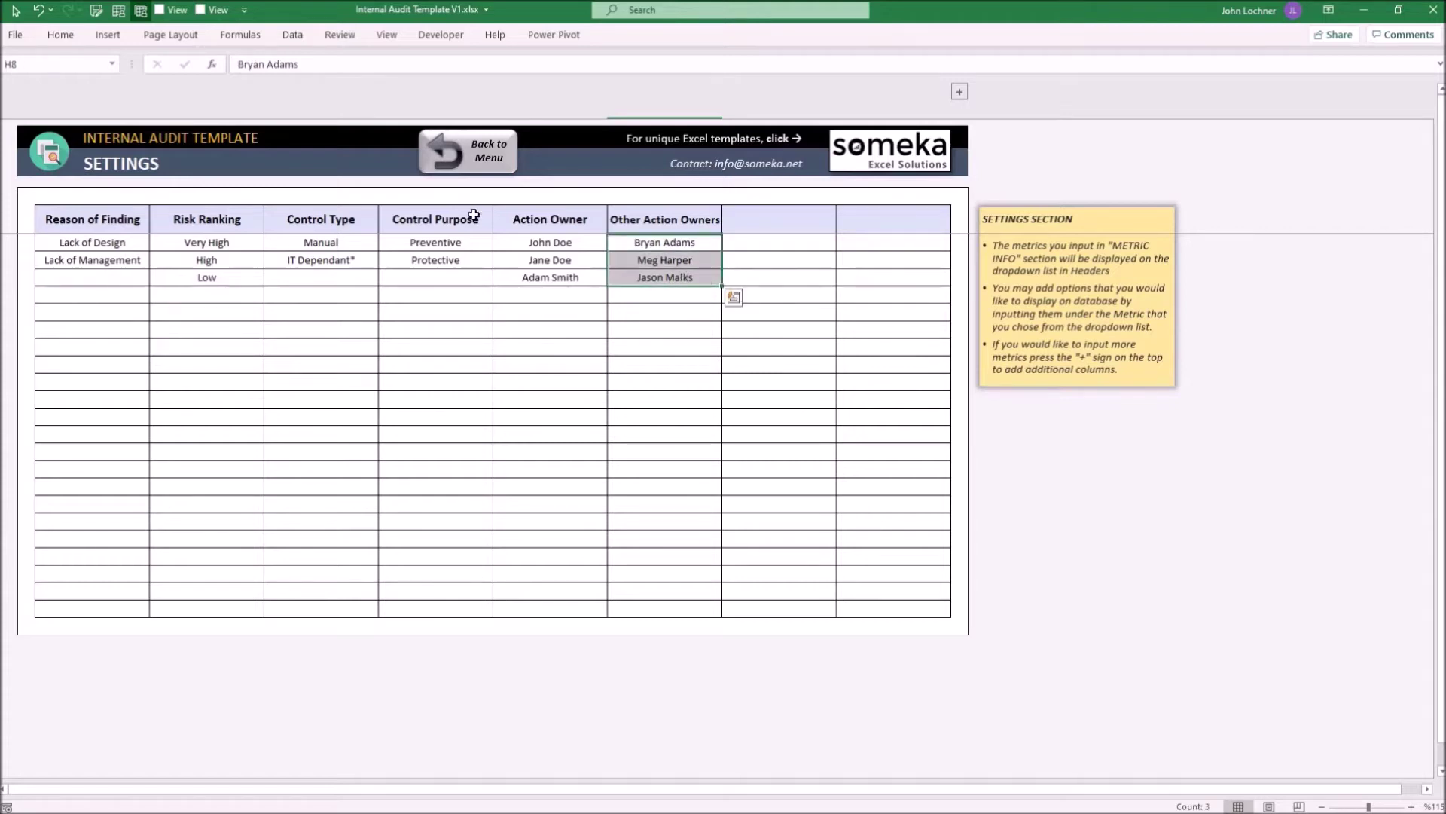
click(689, 225)
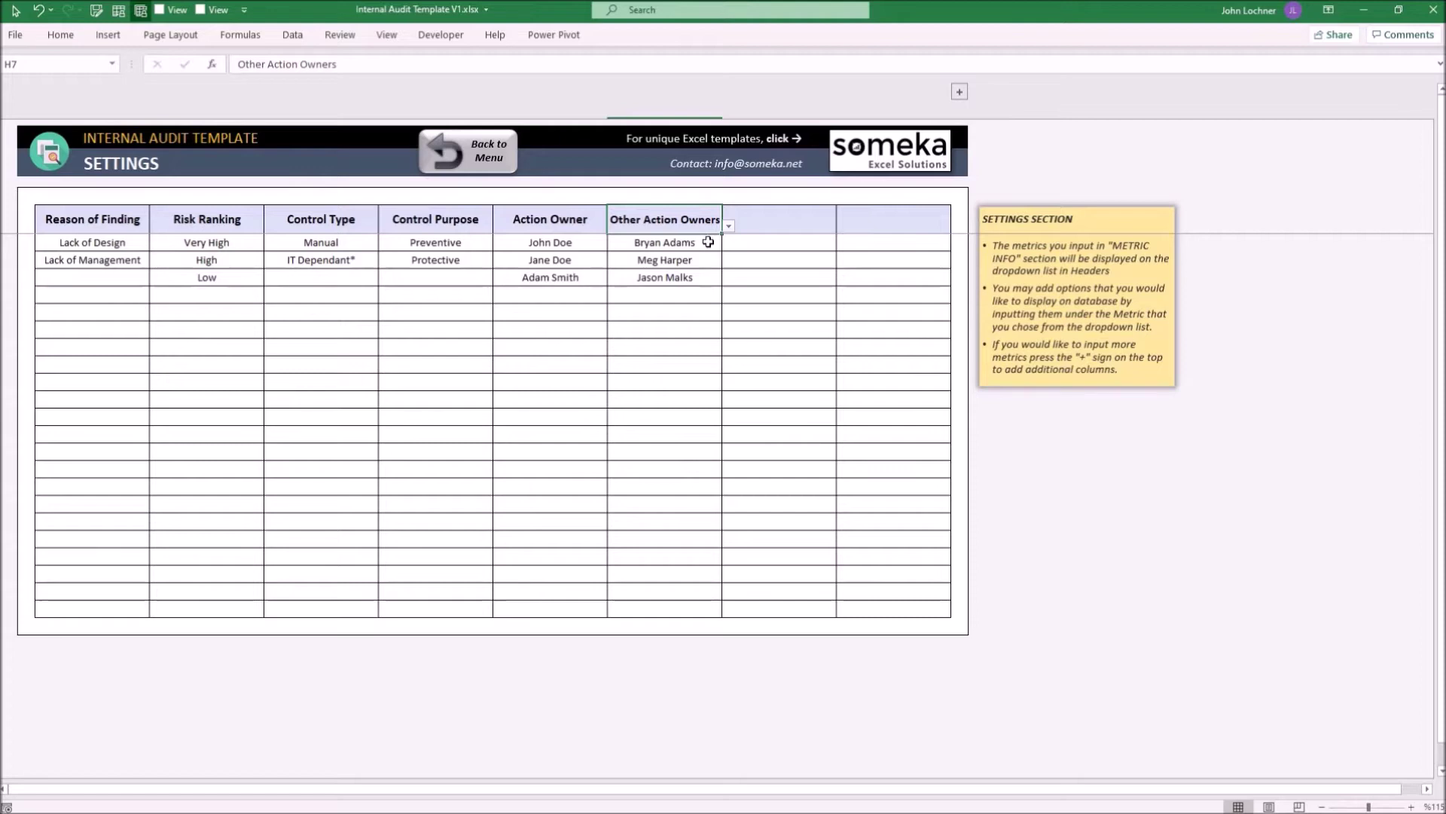
click(959, 92)
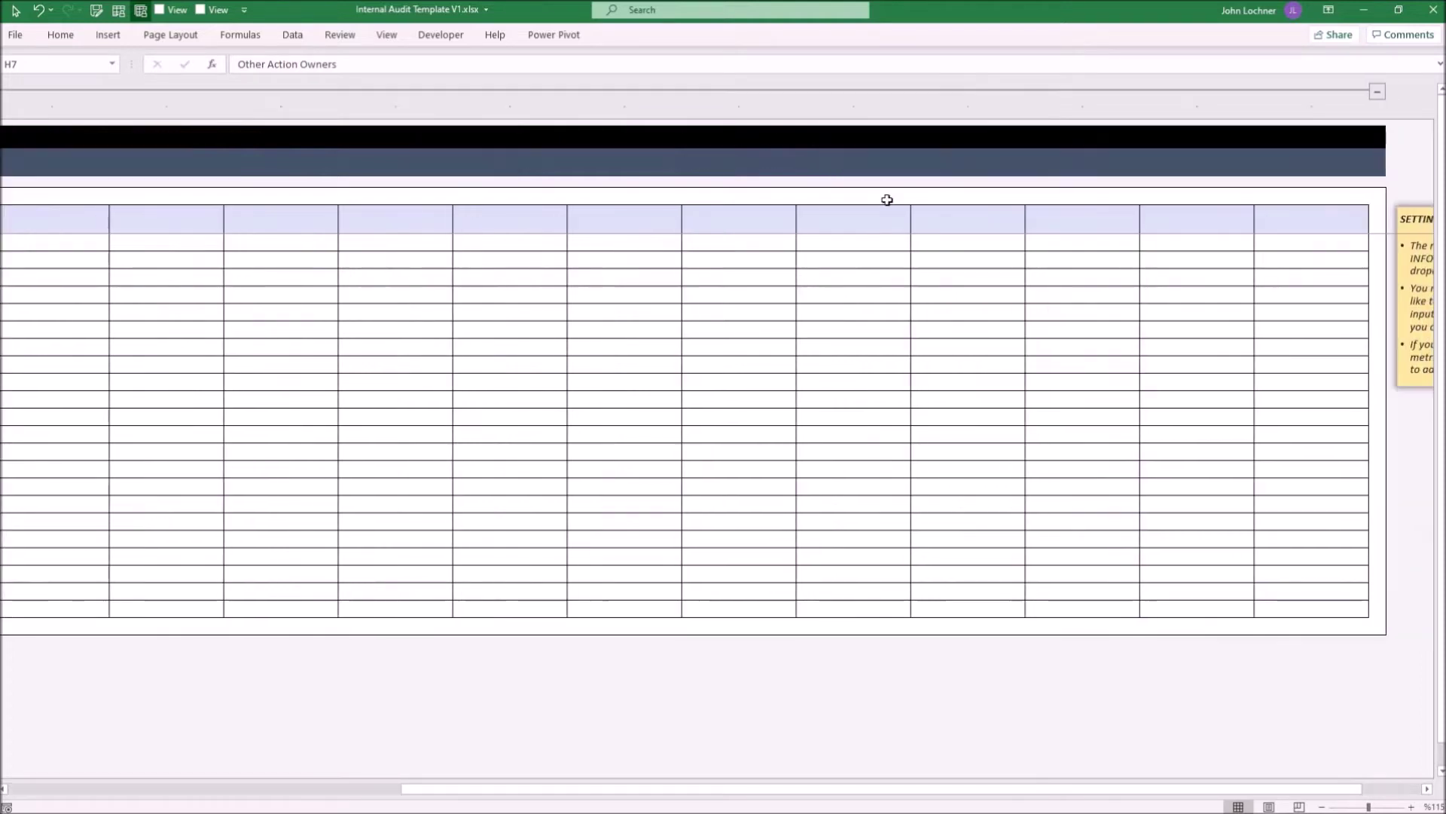
click(1019, 228)
click(1031, 226)
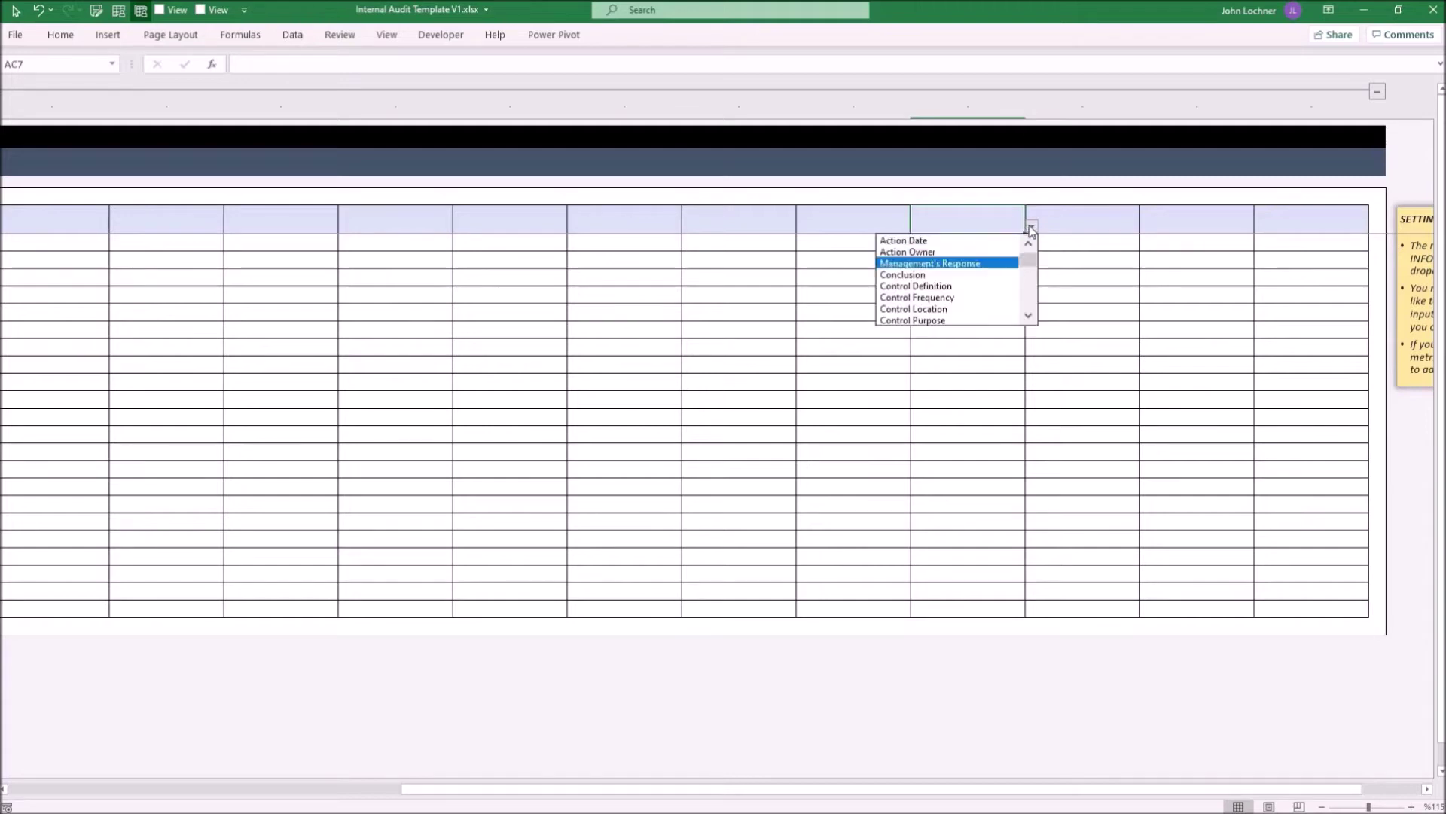
click(986, 248)
drag(988, 242, 1001, 411)
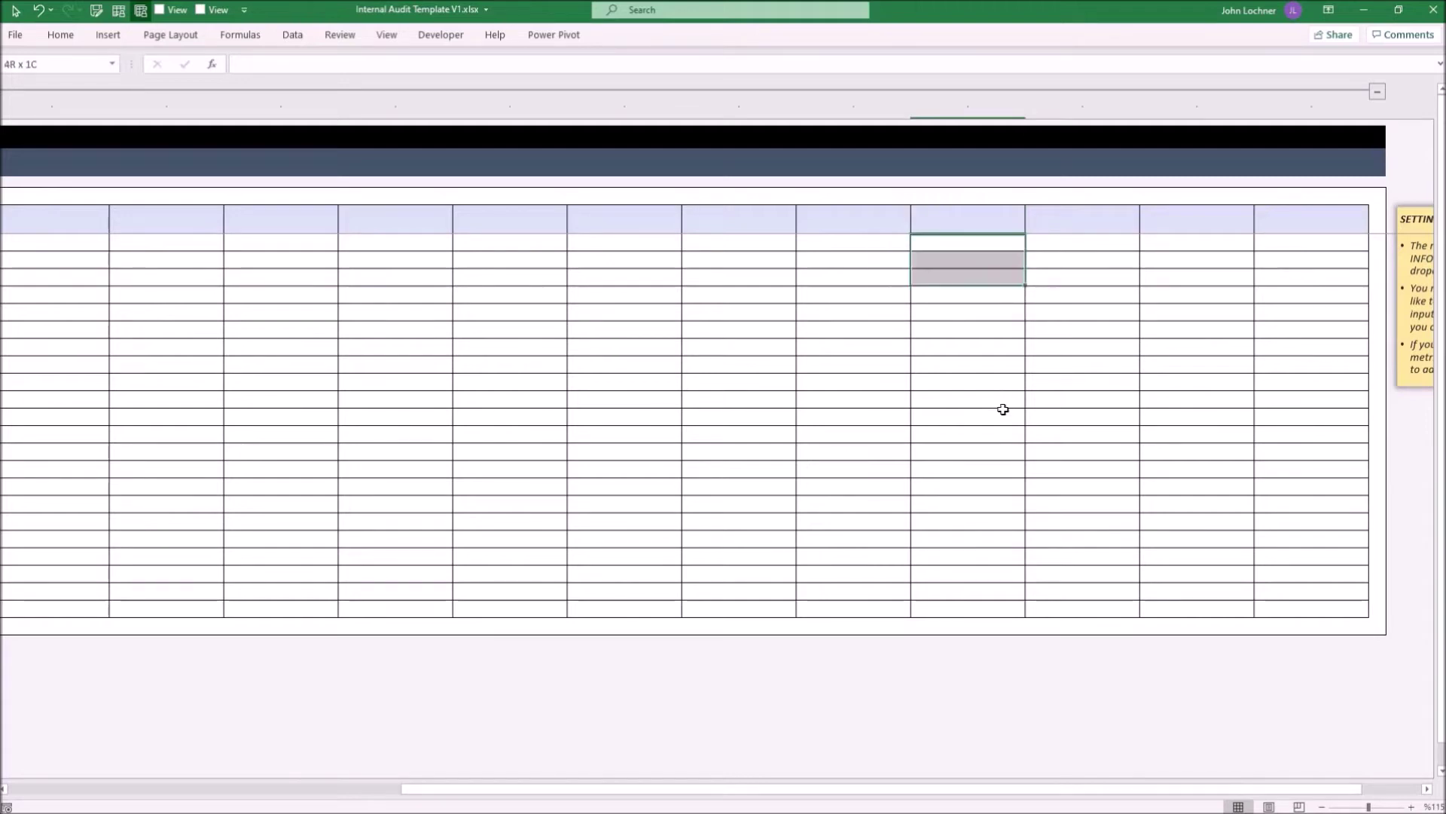
click(1377, 91)
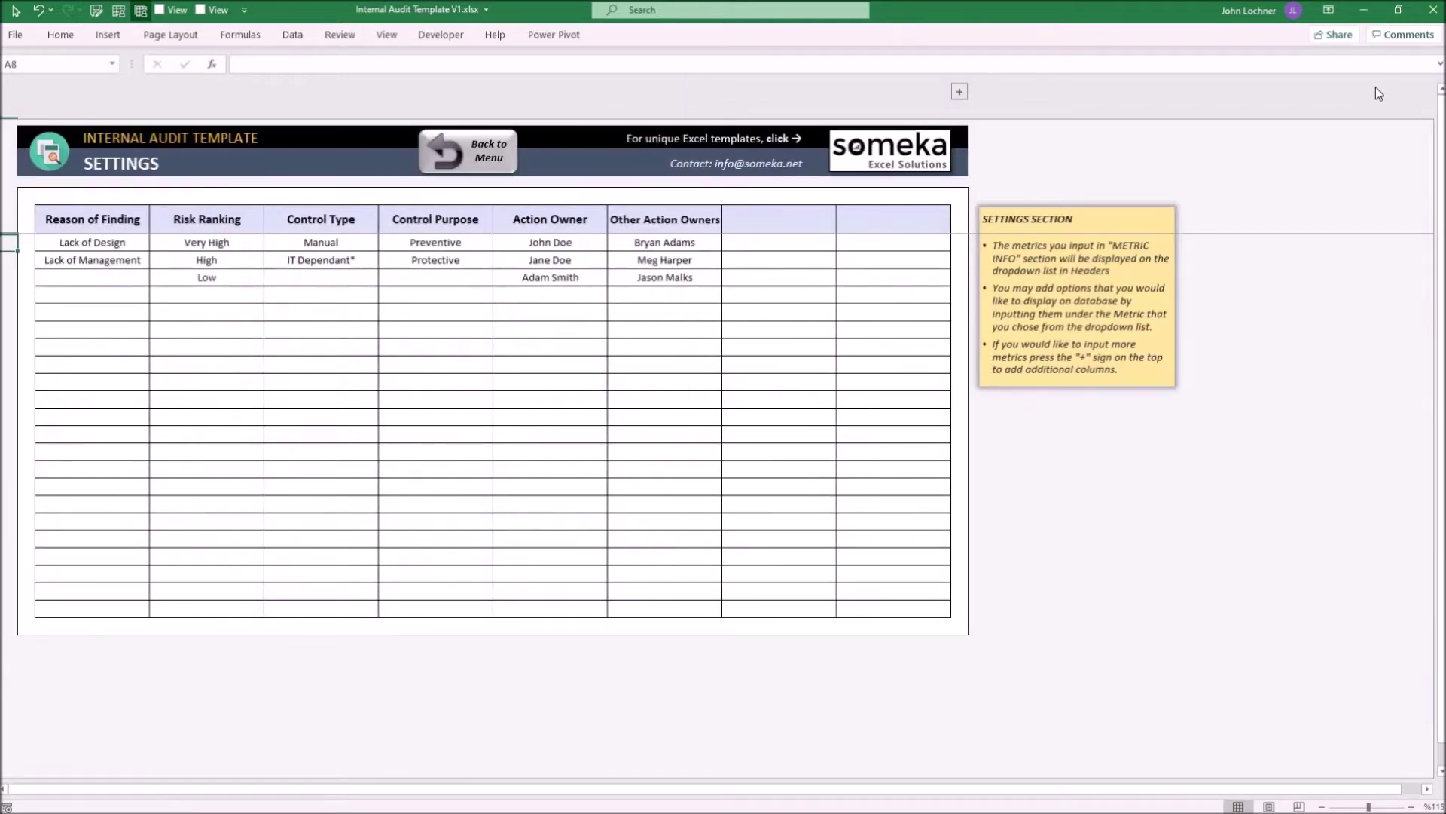
click(493, 153)
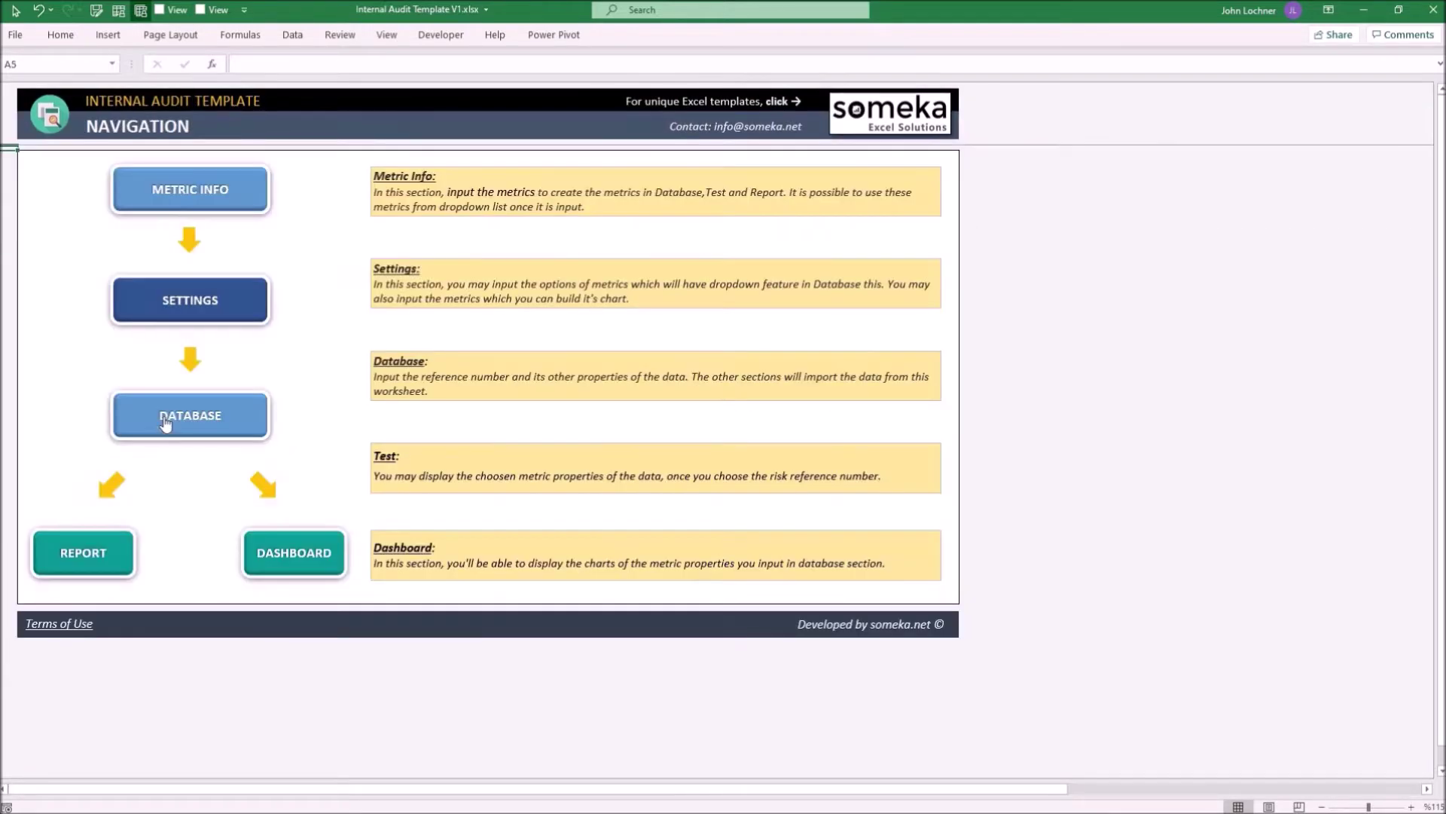
Open the Database sheet showing the eight risk records STR0001 to STR0008
click(166, 425)
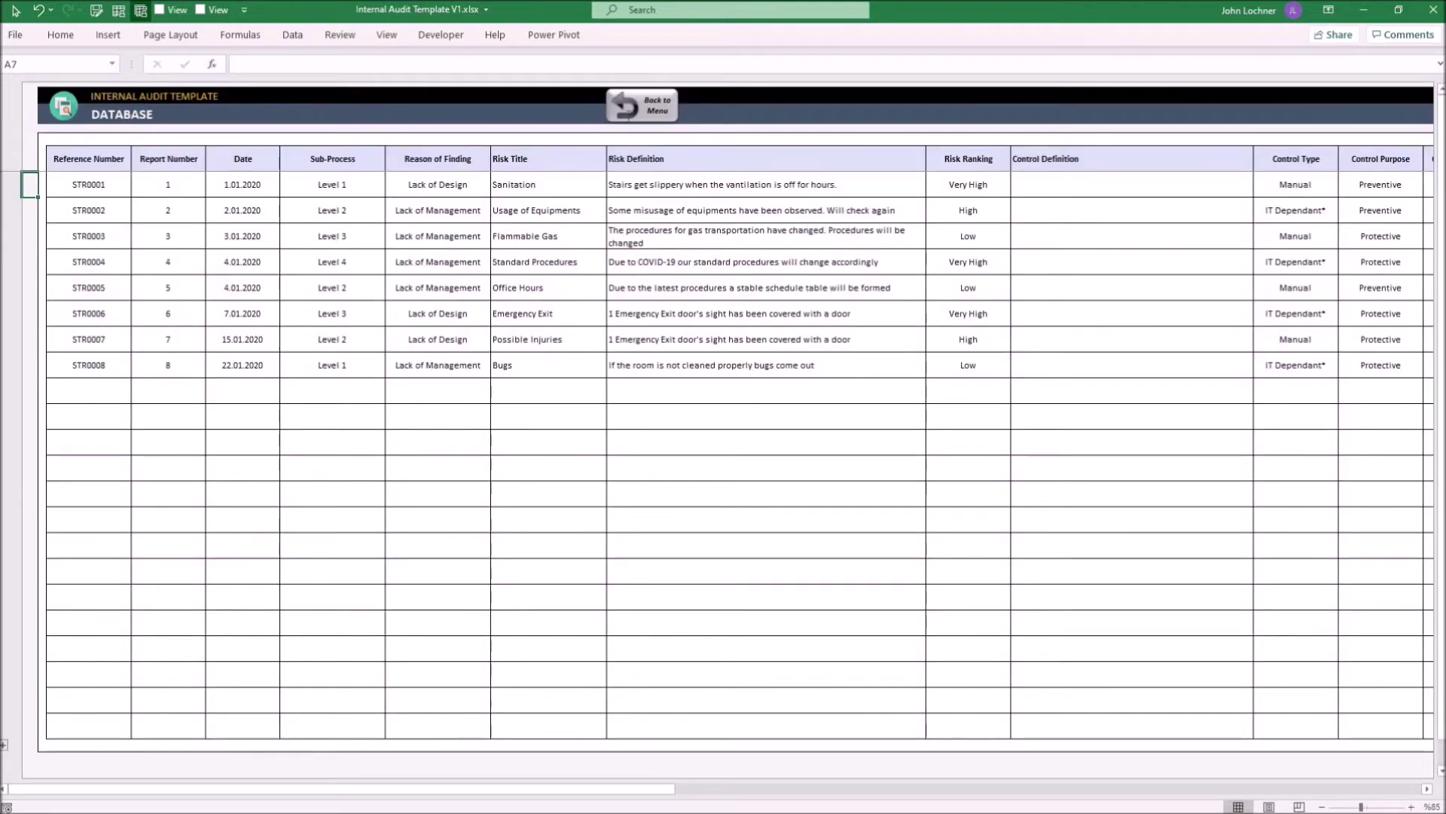
key(ctrl+Page_Up)
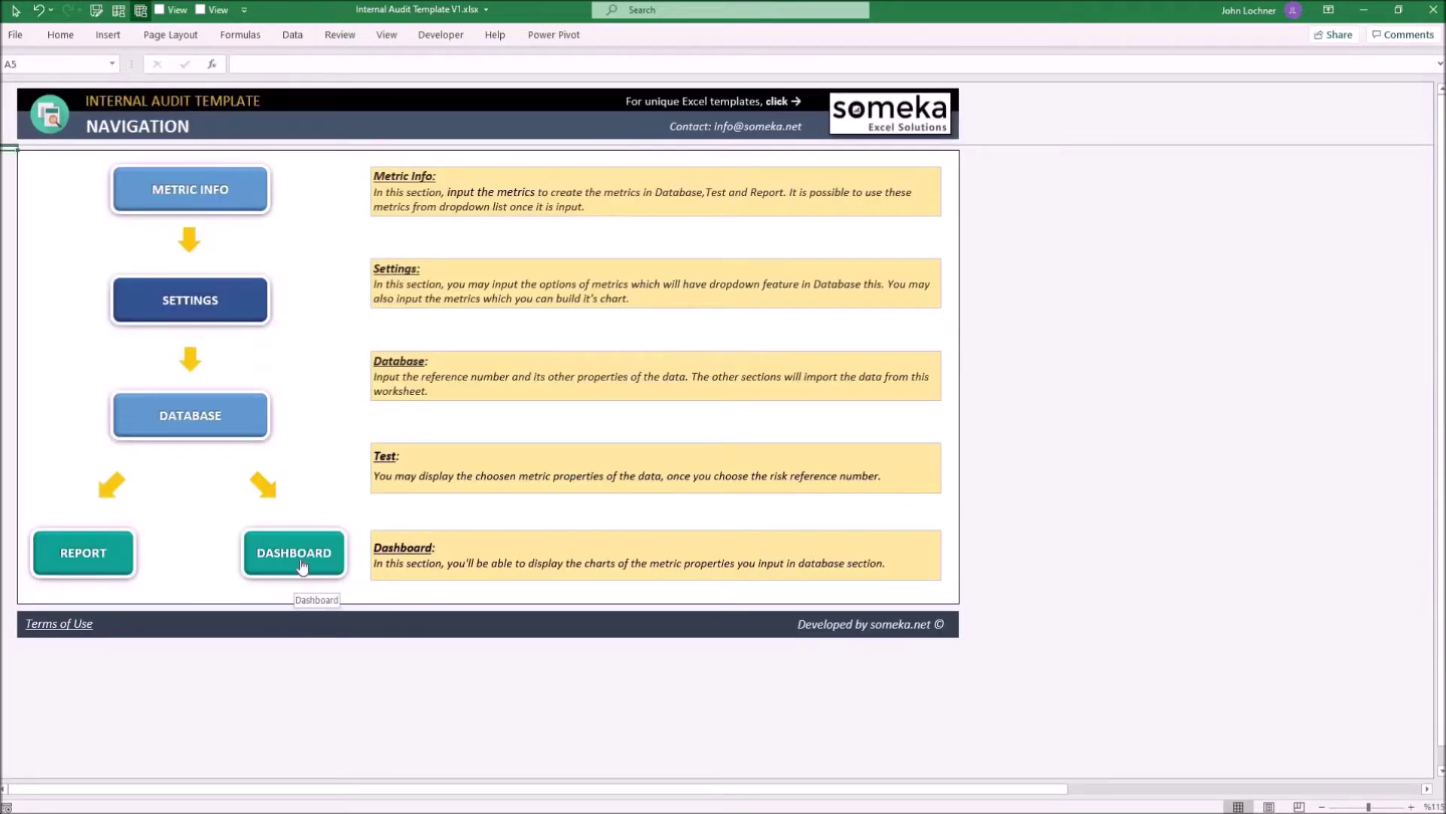
click(200, 422)
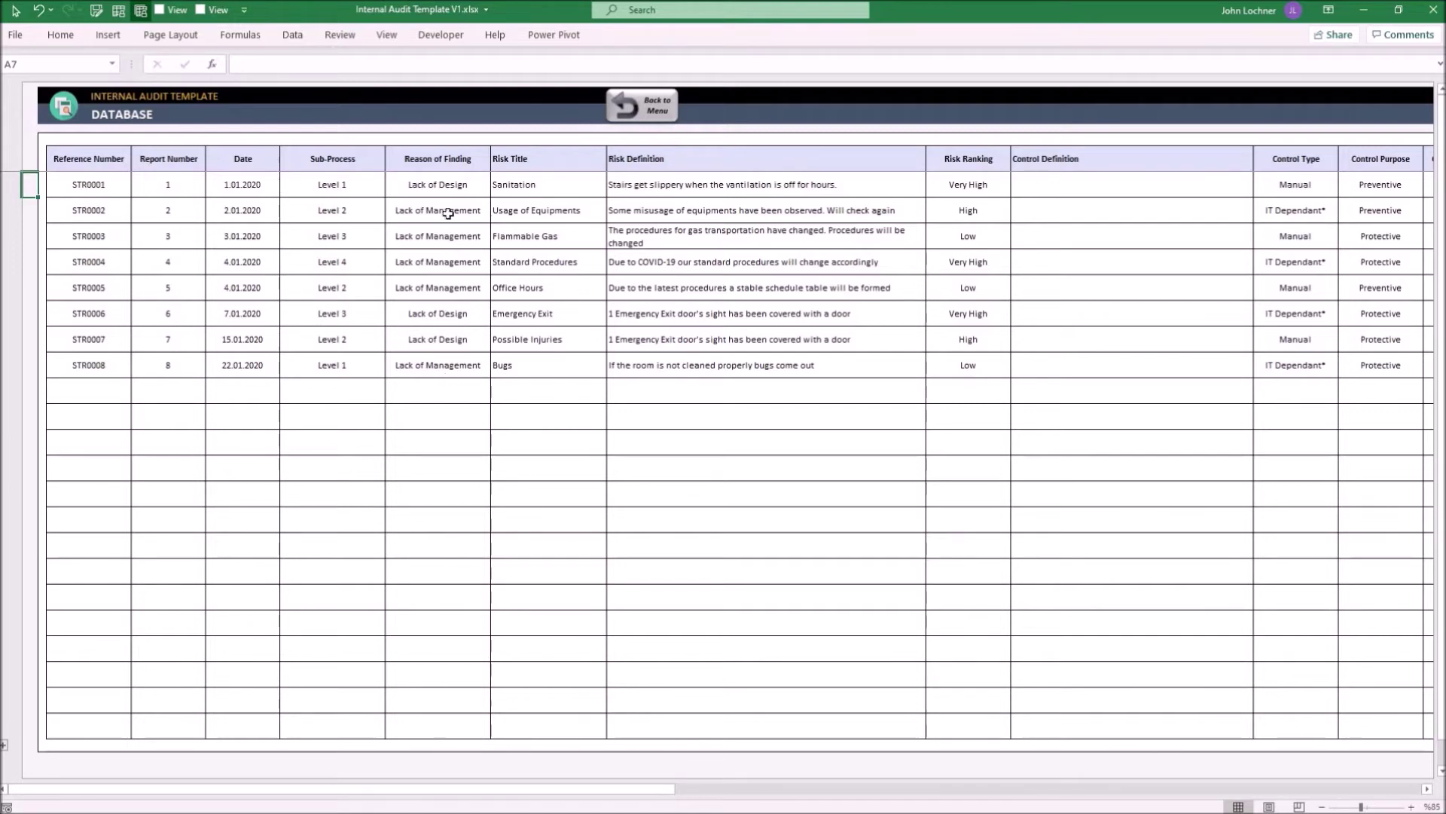
Review the two Reason of Finding options on the Settings sheet
click(651, 117)
click(156, 303)
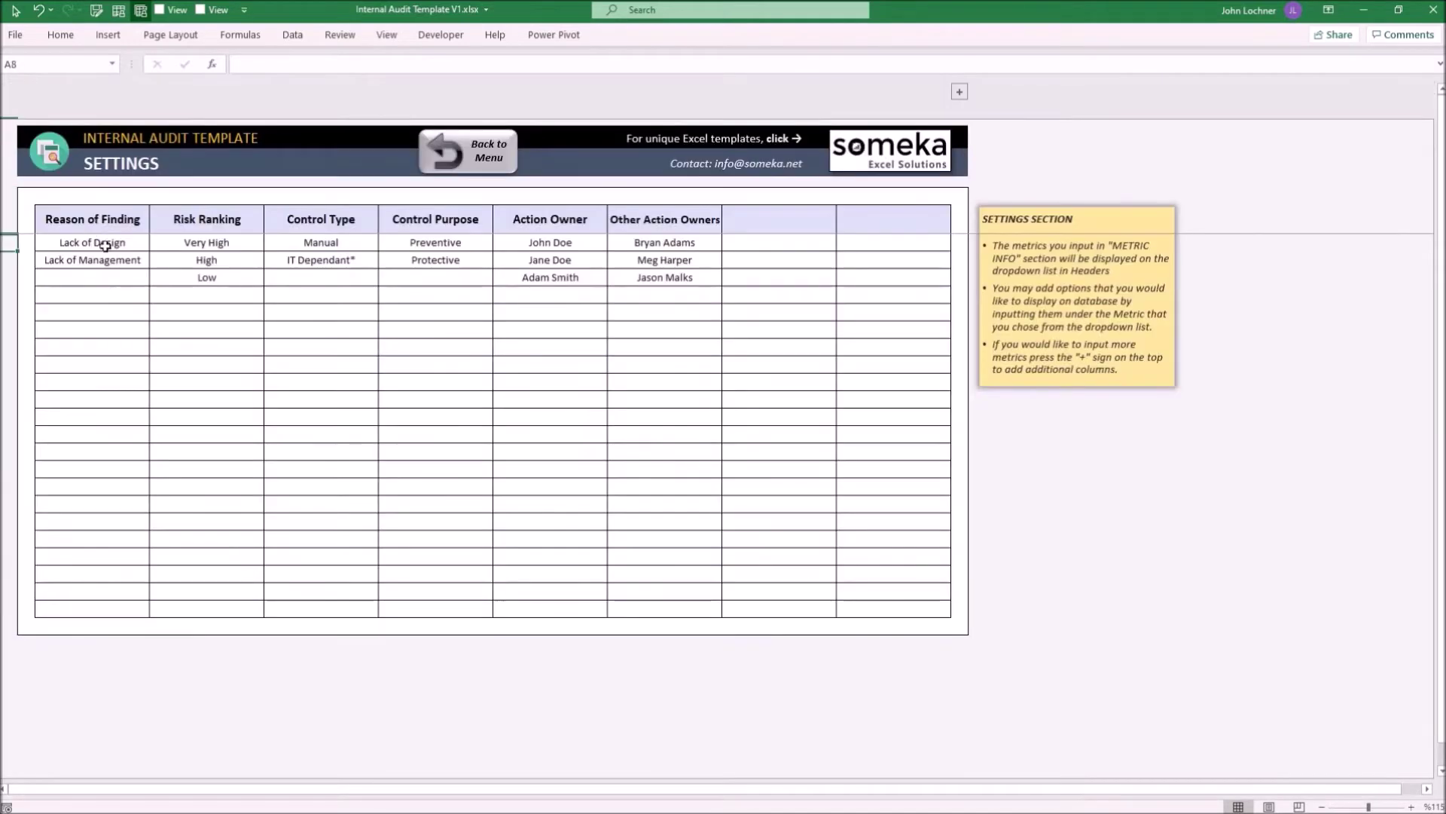
click(98, 226)
drag(92, 242, 92, 259)
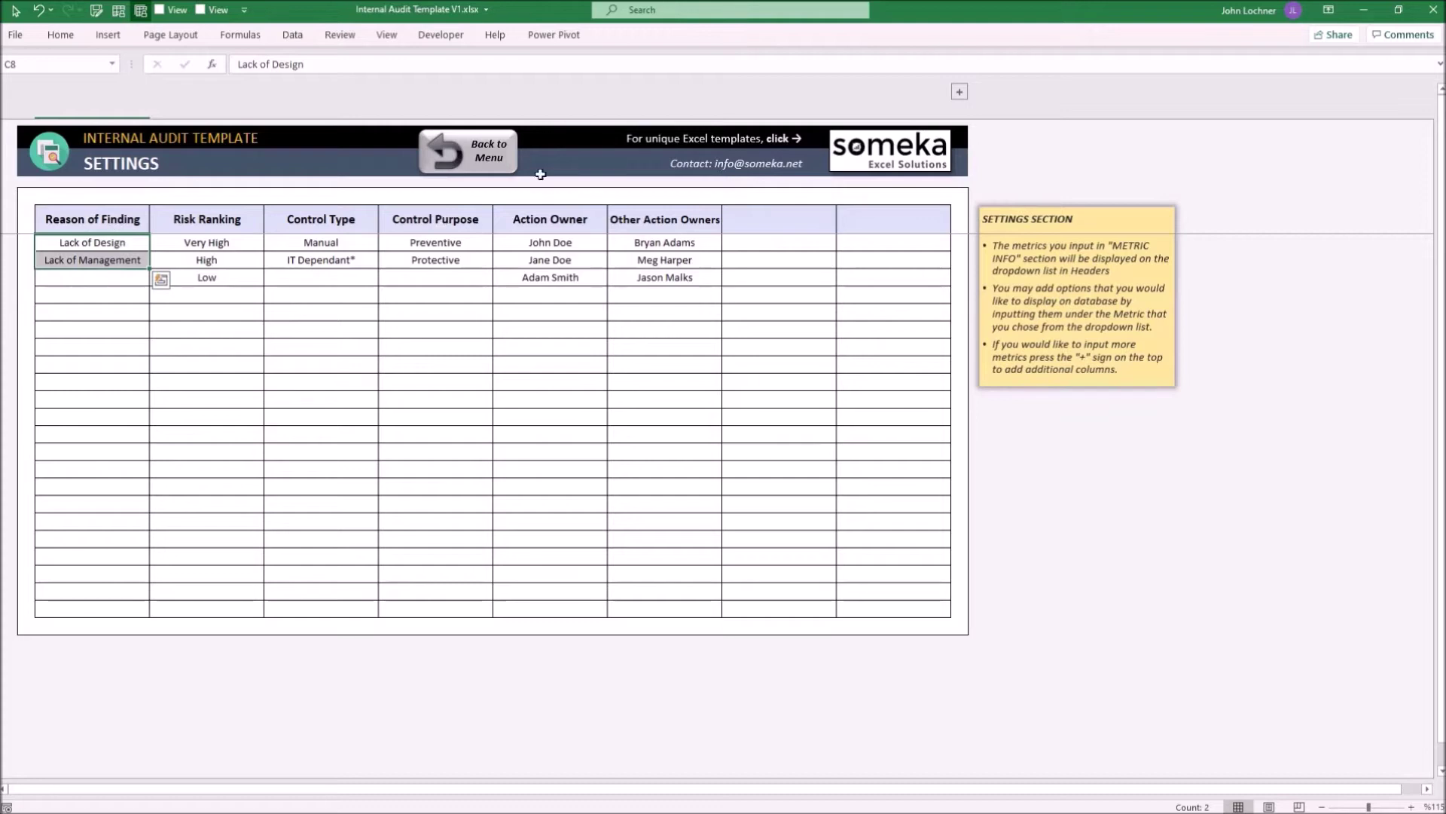
click(500, 153)
On the Database sheet, change record STR0001's Reason of Finding in G7 to Example
click(226, 422)
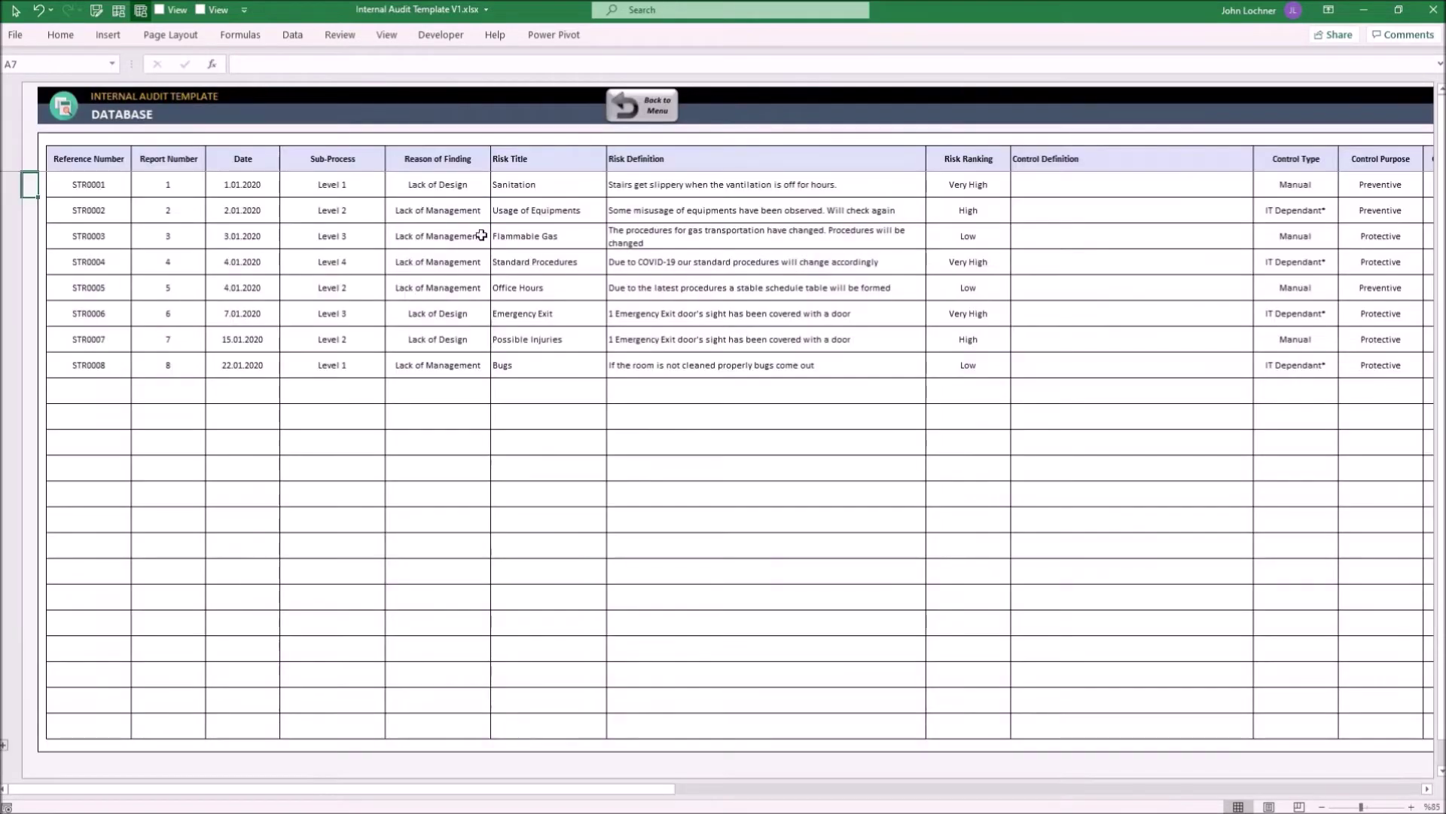
click(454, 194)
click(497, 189)
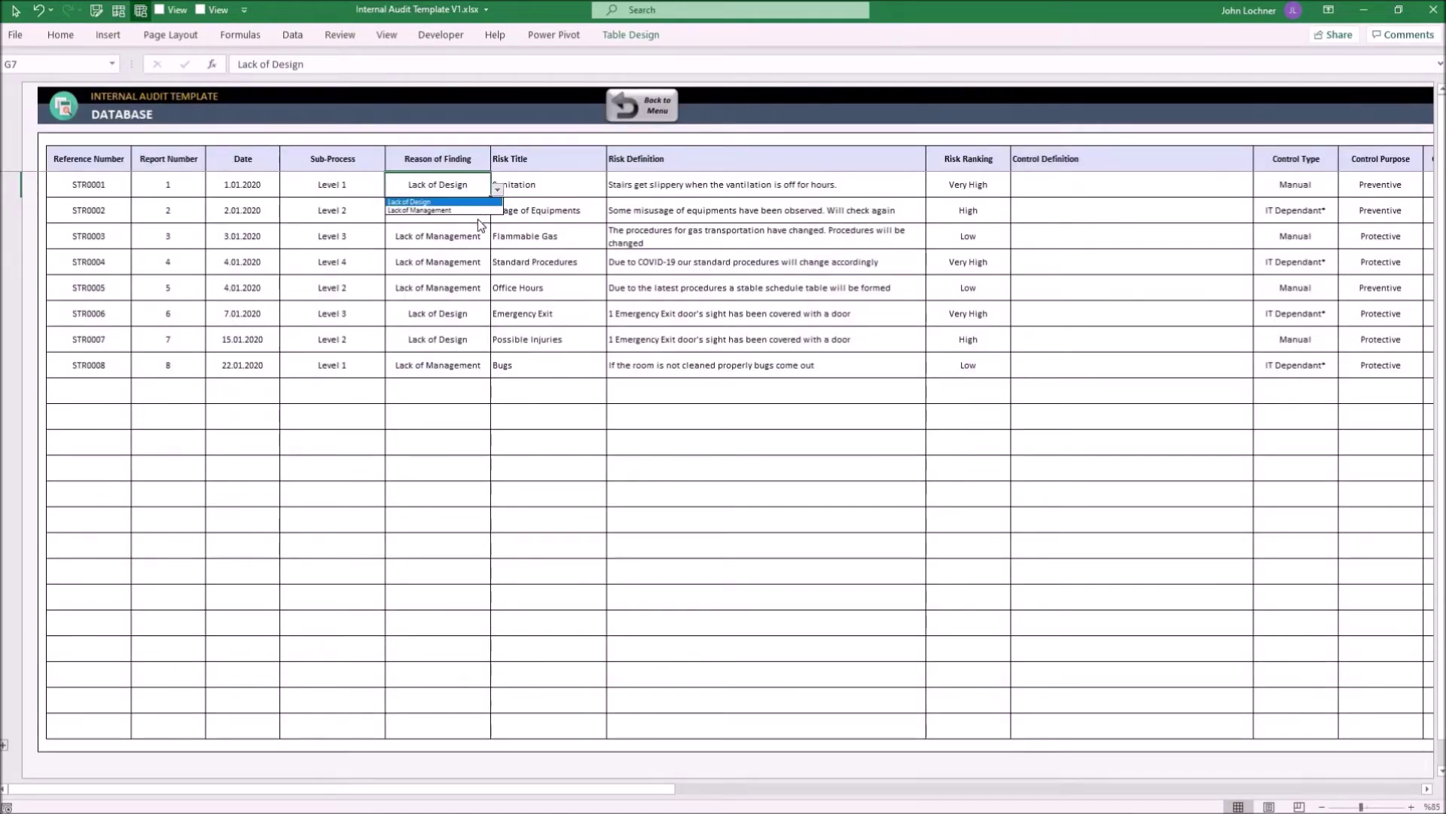
click(452, 189)
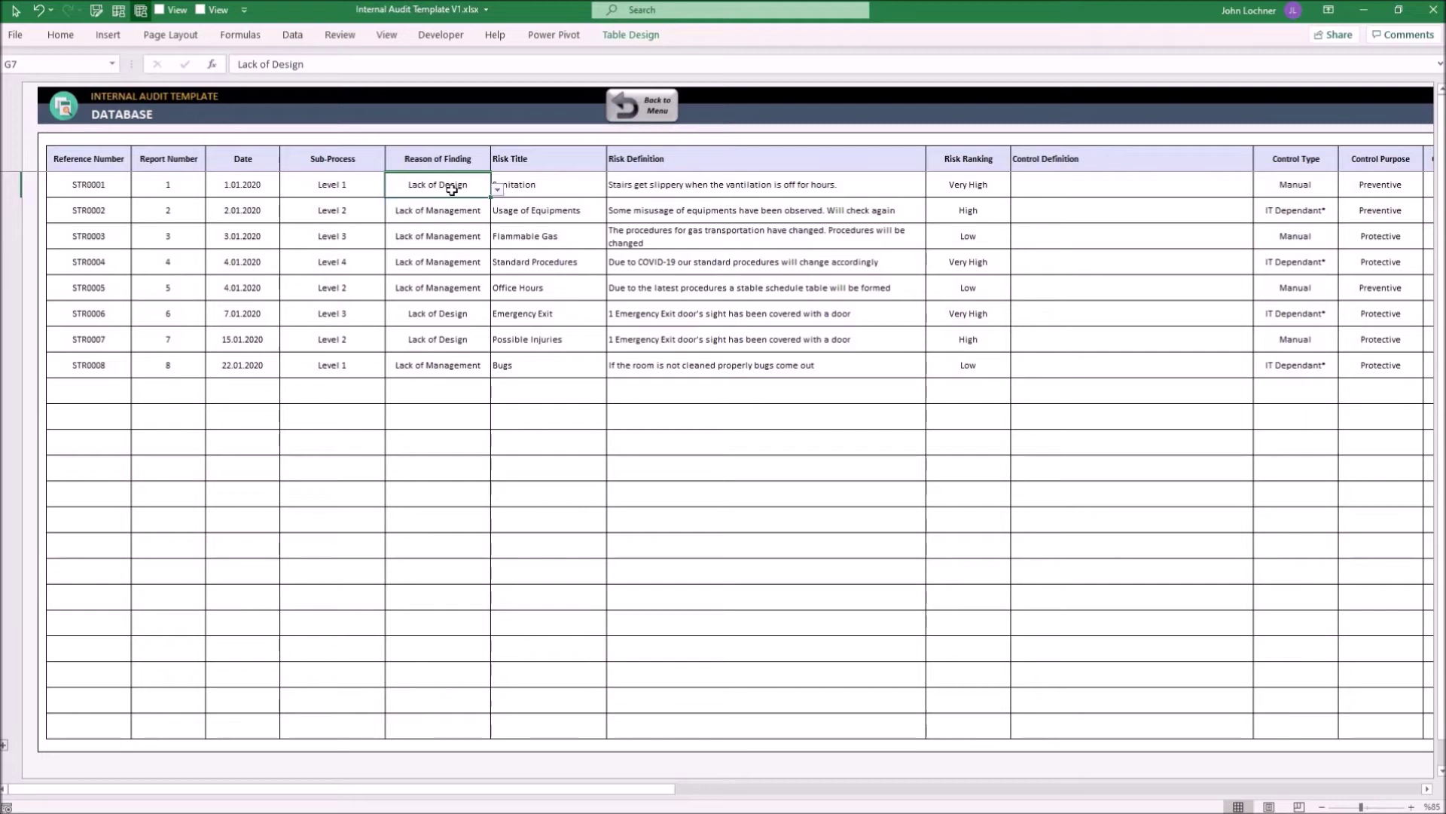
text(Example)
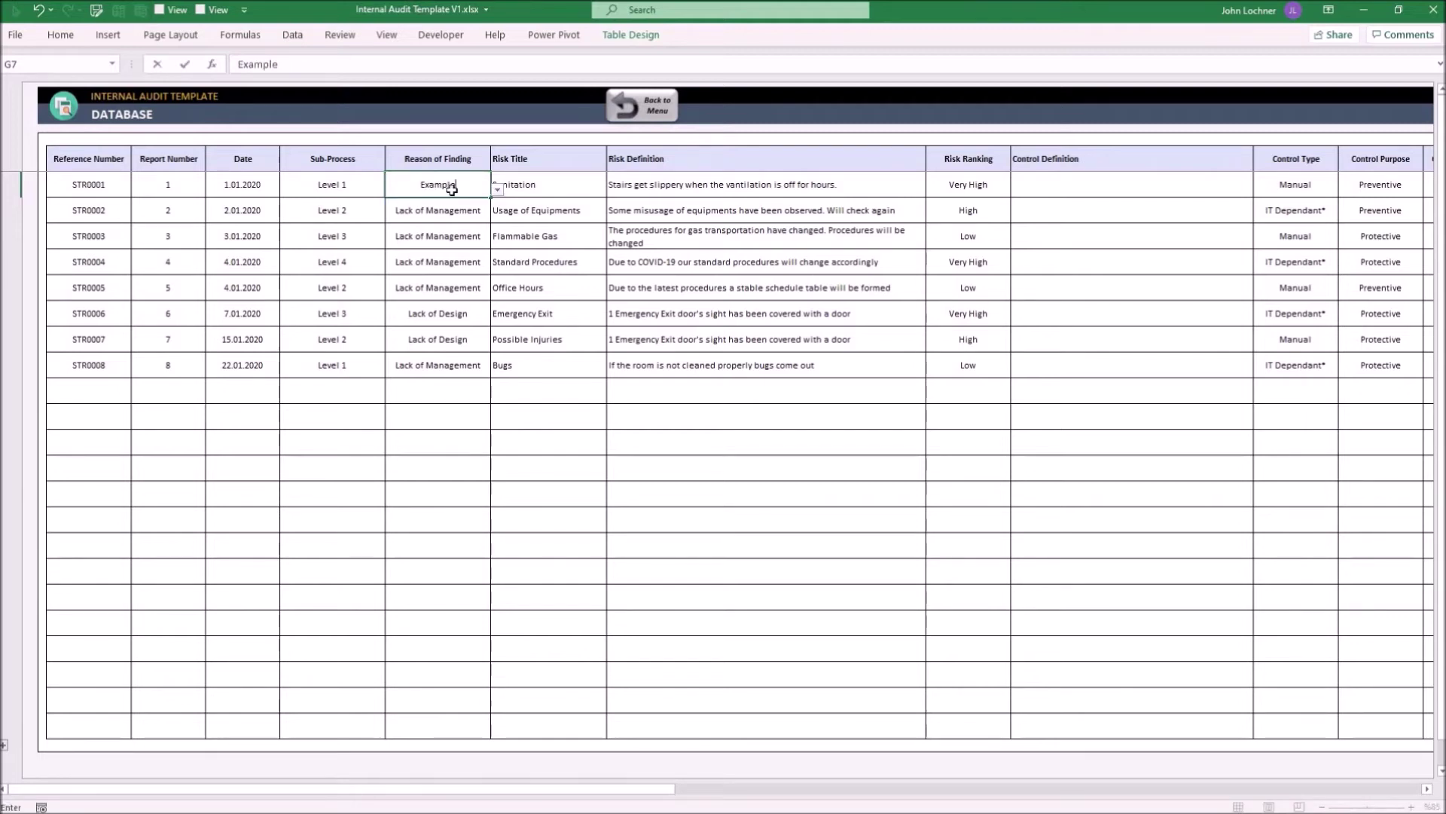
key(Return)
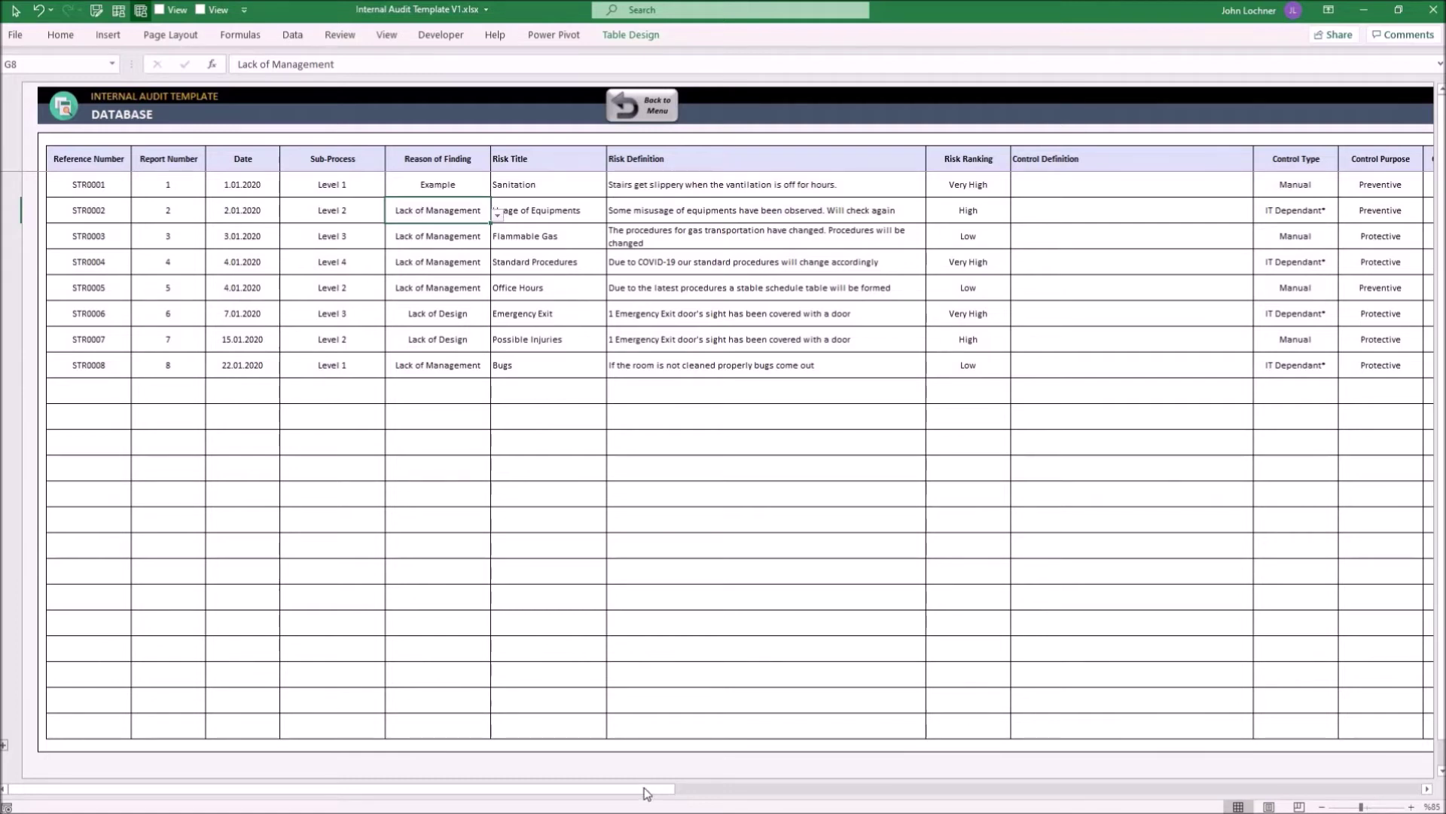
Add Example Metric 3 as a new Database column in Z6, right after Example Metric 2
scroll(721, 440, right, 10)
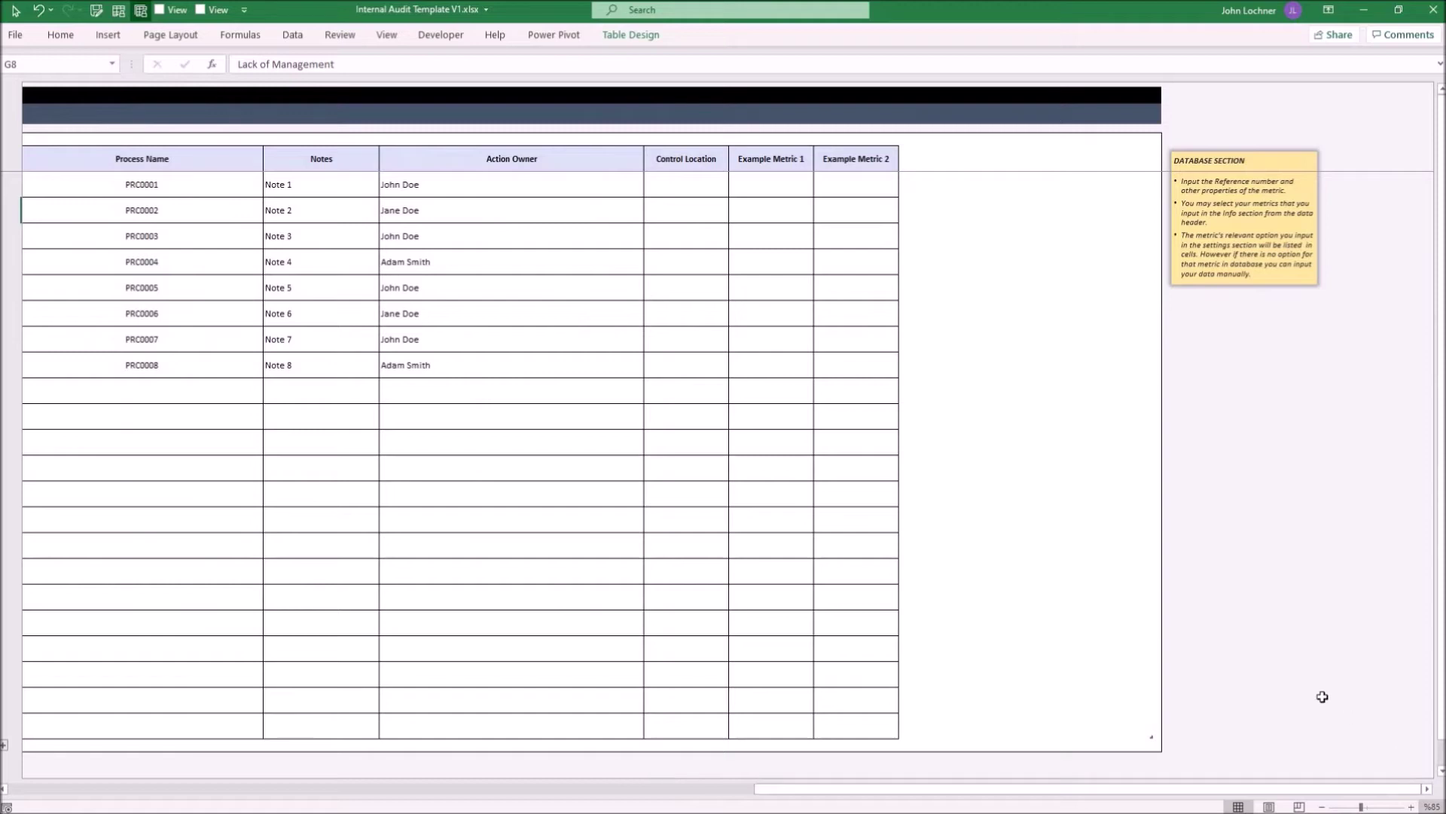
click(964, 158)
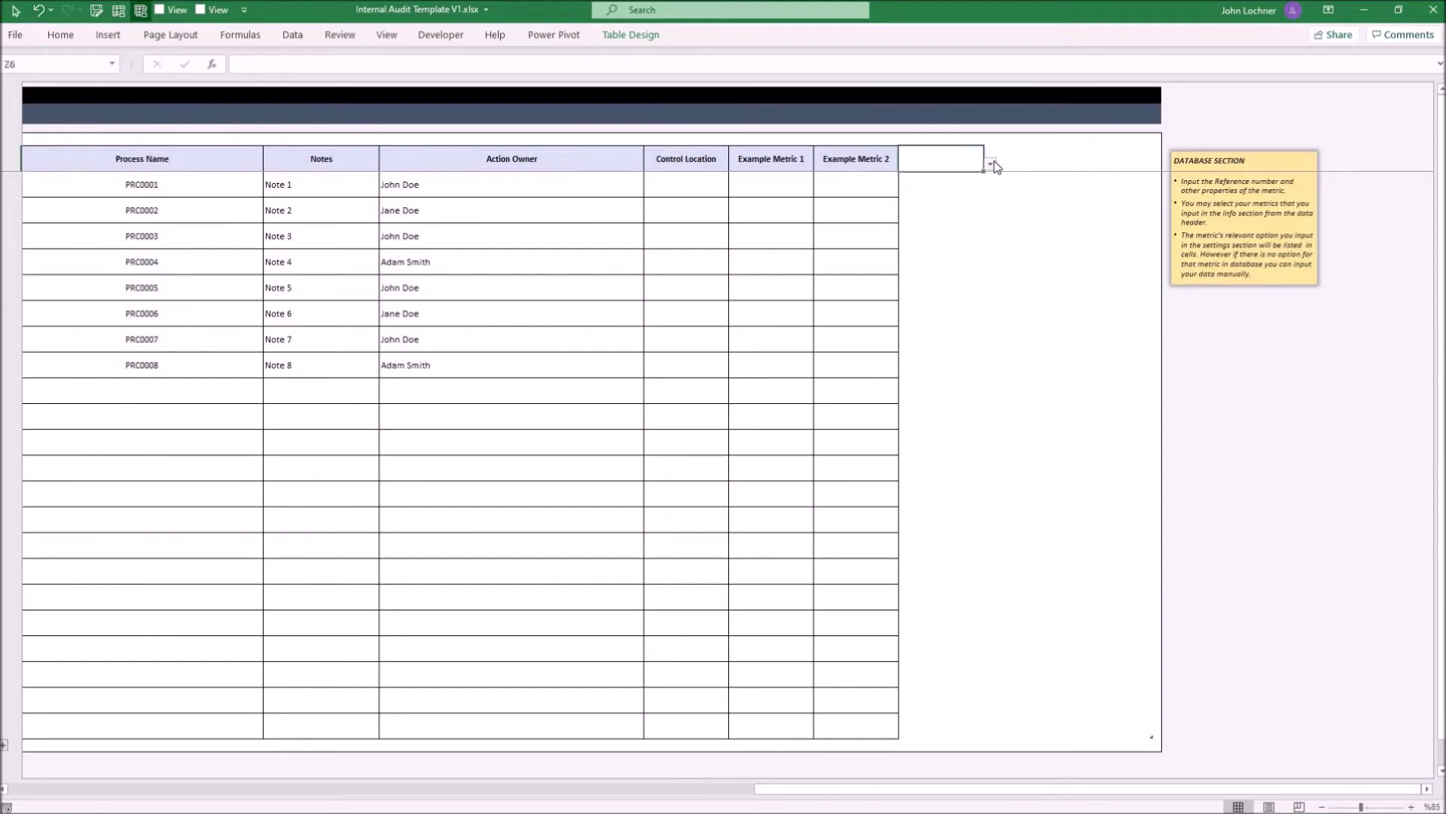
click(990, 164)
click(960, 209)
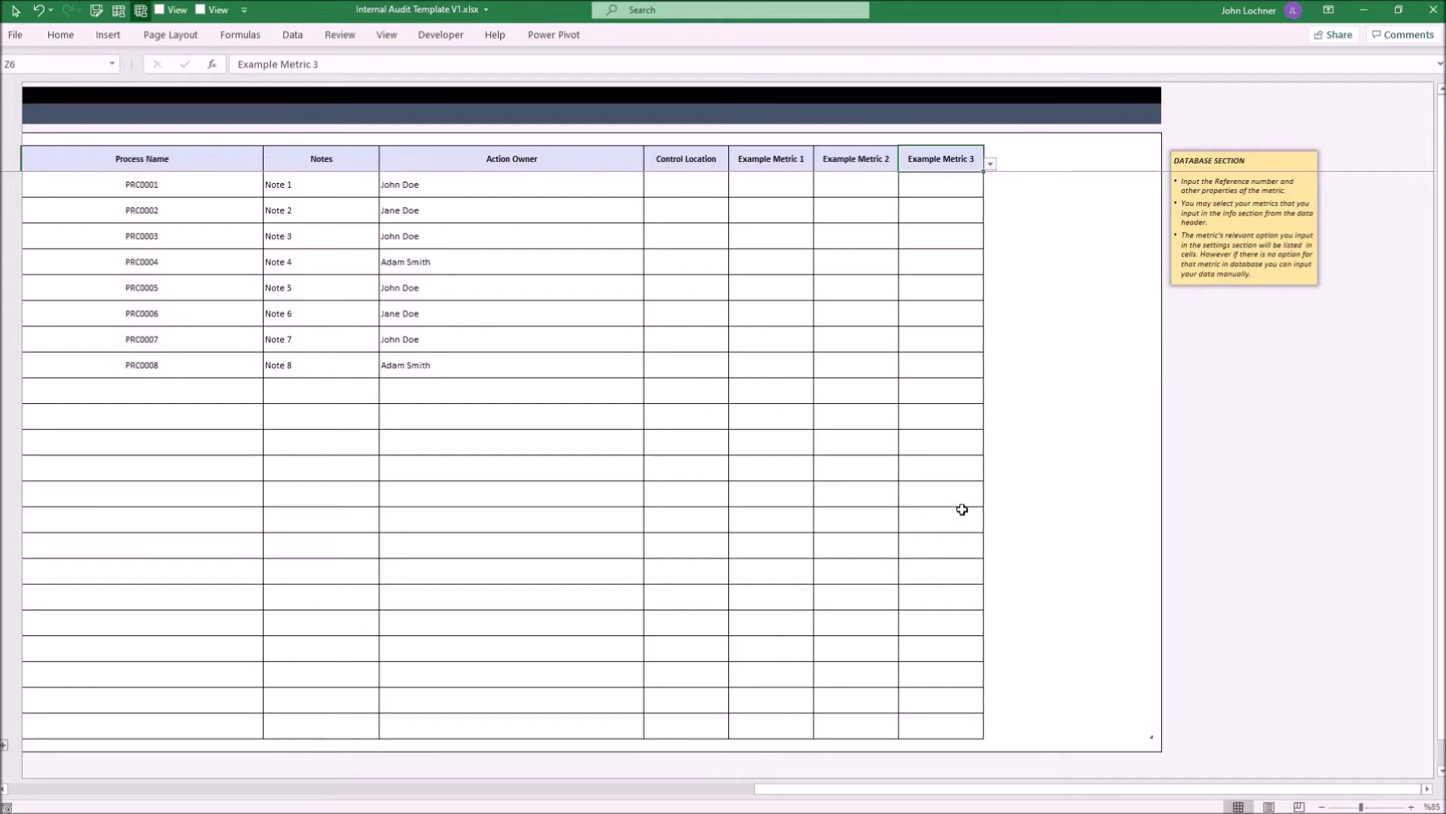
Swap headers Y6 and Z6 so Example Metric 3 comes before Example Metric 2
click(861, 155)
key(Delete)
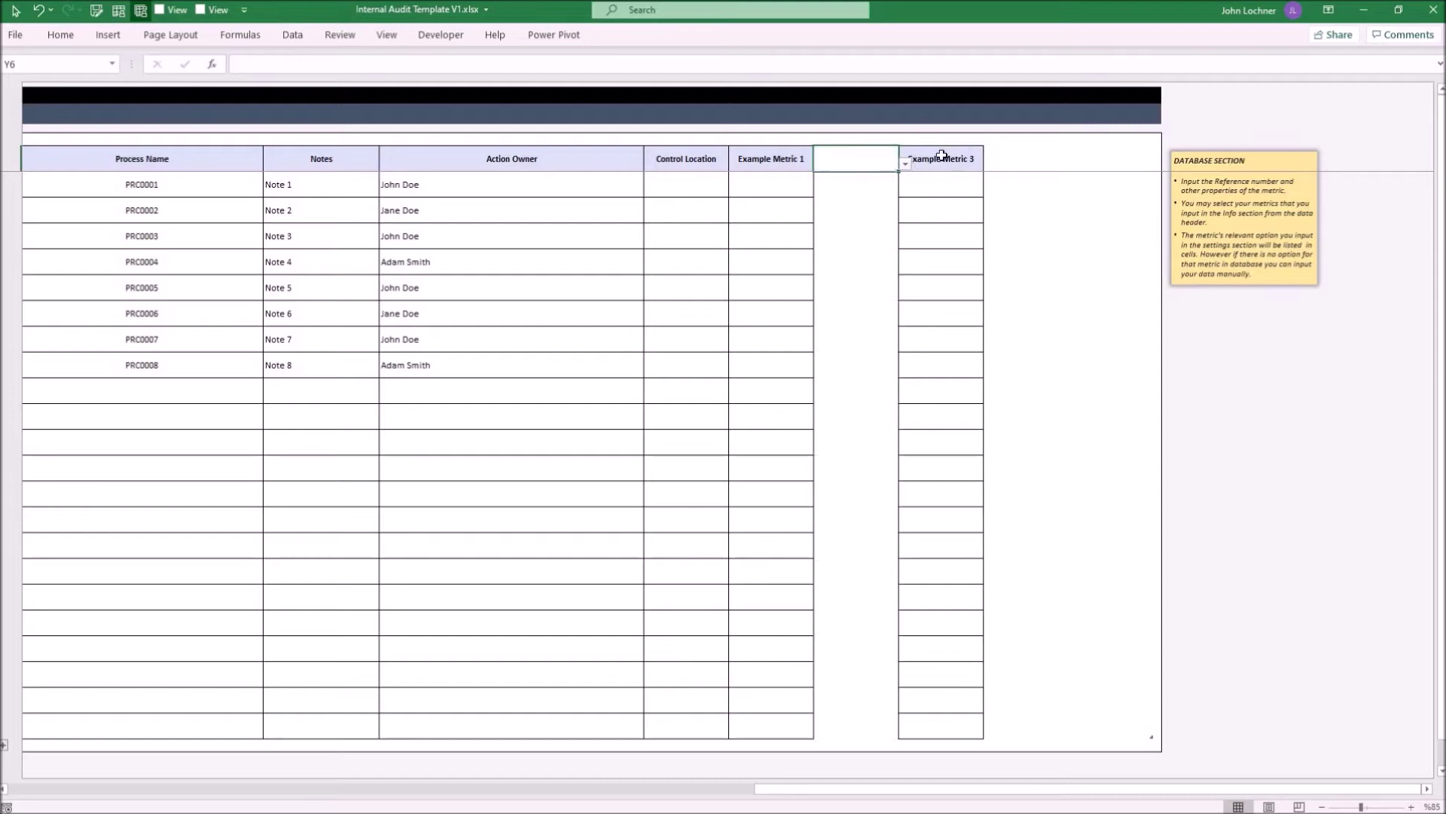
click(955, 153)
key(Delete)
key(Left)
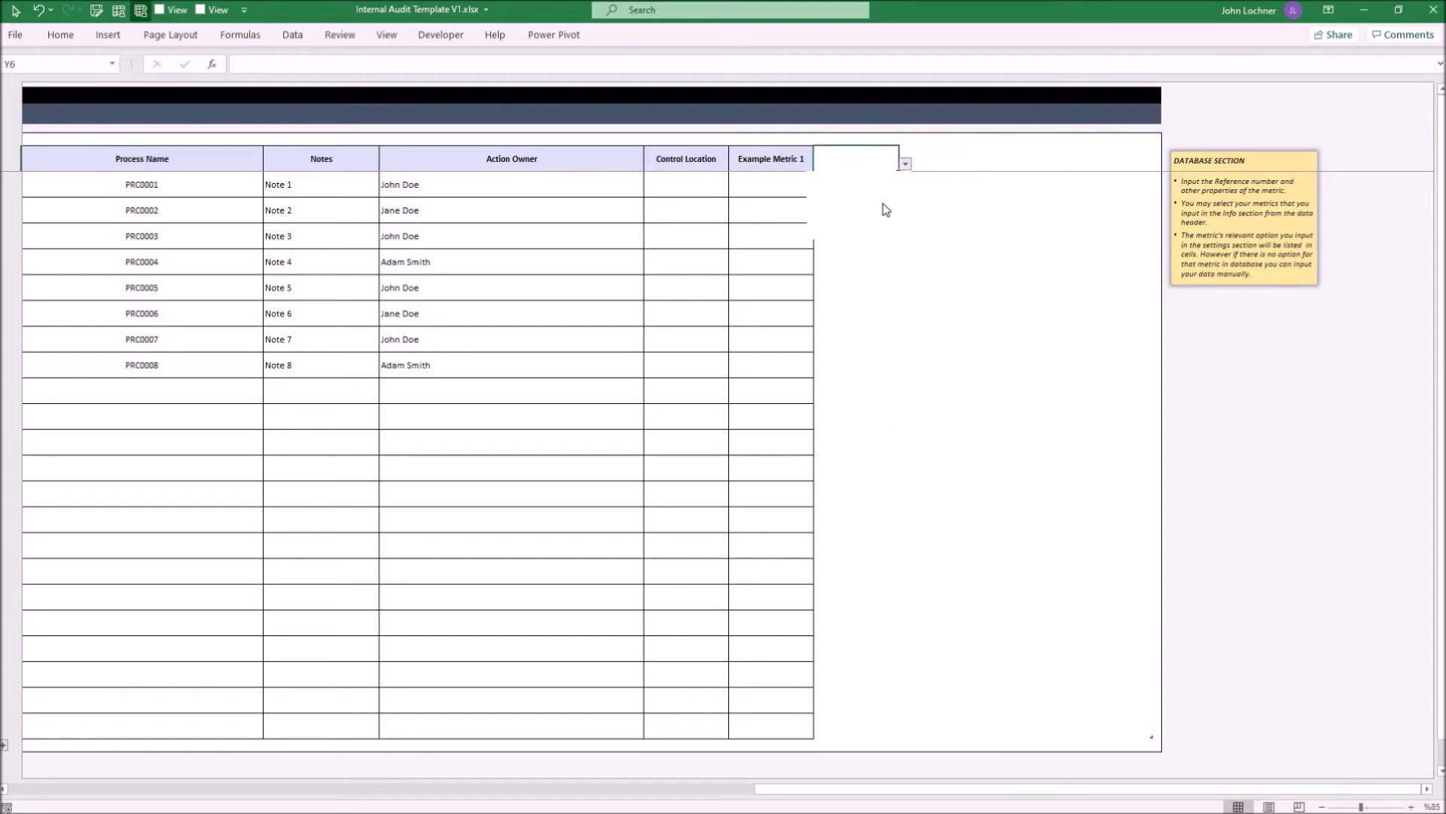
click(905, 163)
key(Return)
key(Right)
key(alt+Down)
key(Up)
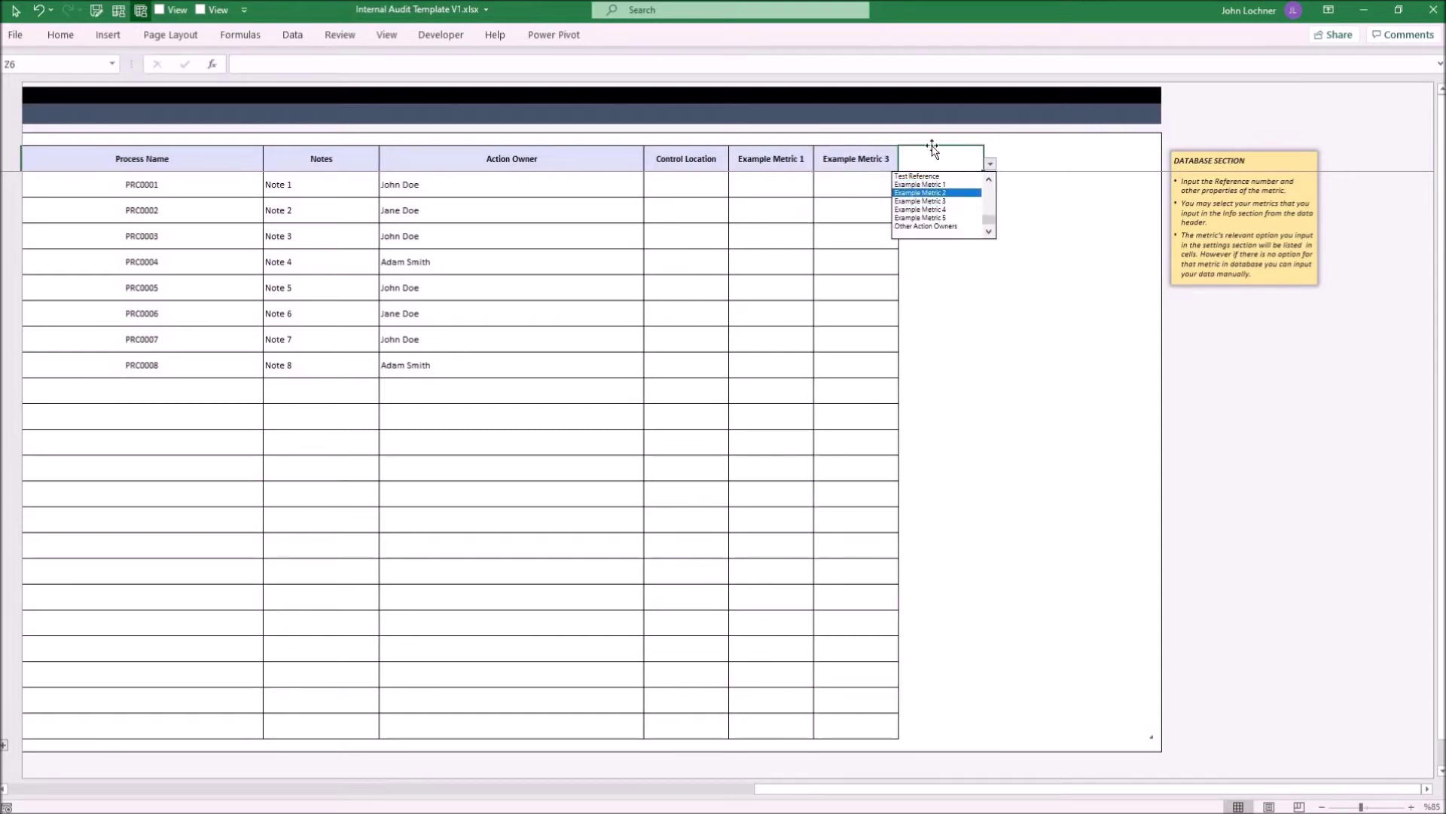
key(Return)
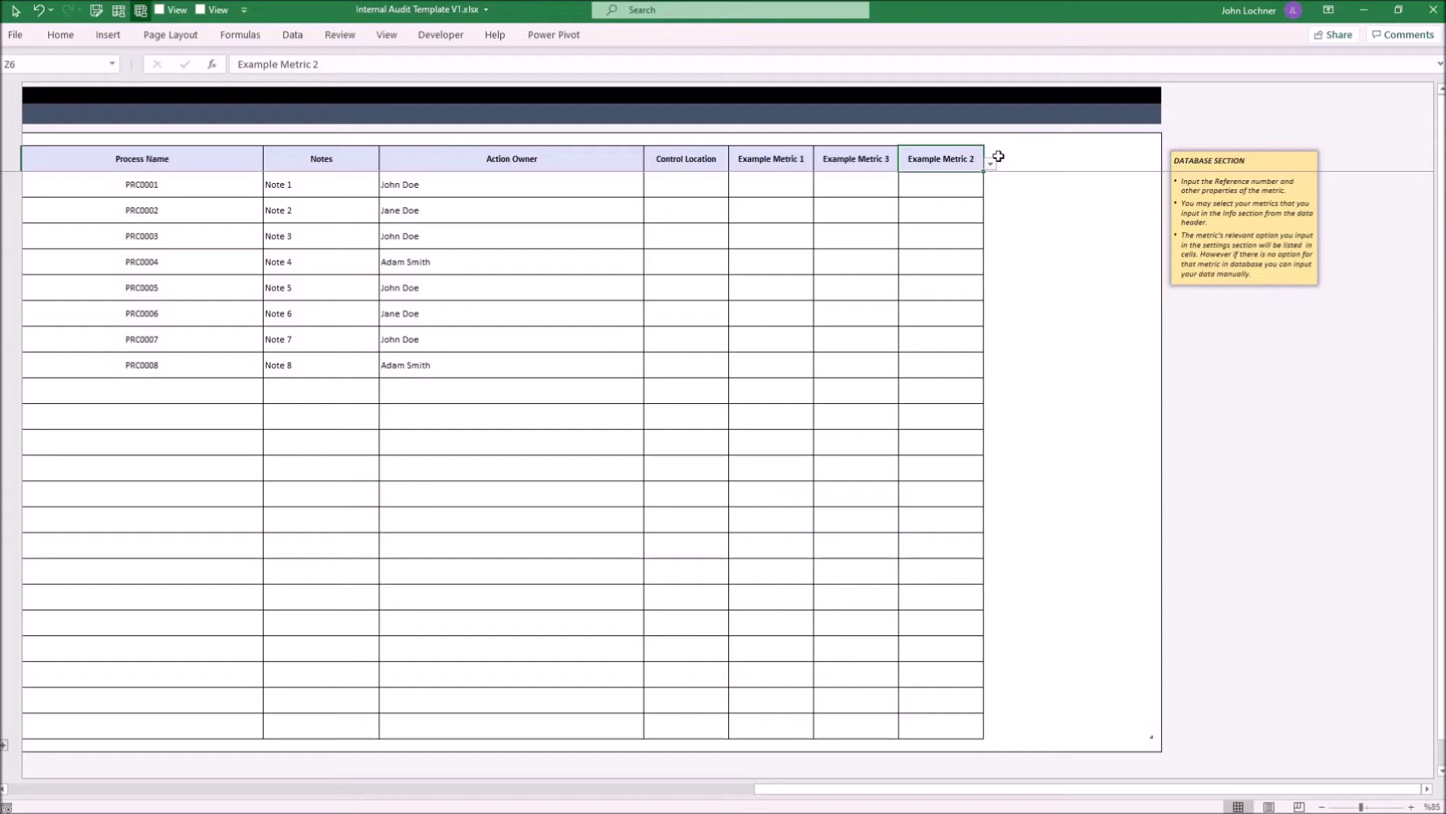
Try Example Metric 2 and Example Metric 5 in the headers further right, then delete both
click(1055, 158)
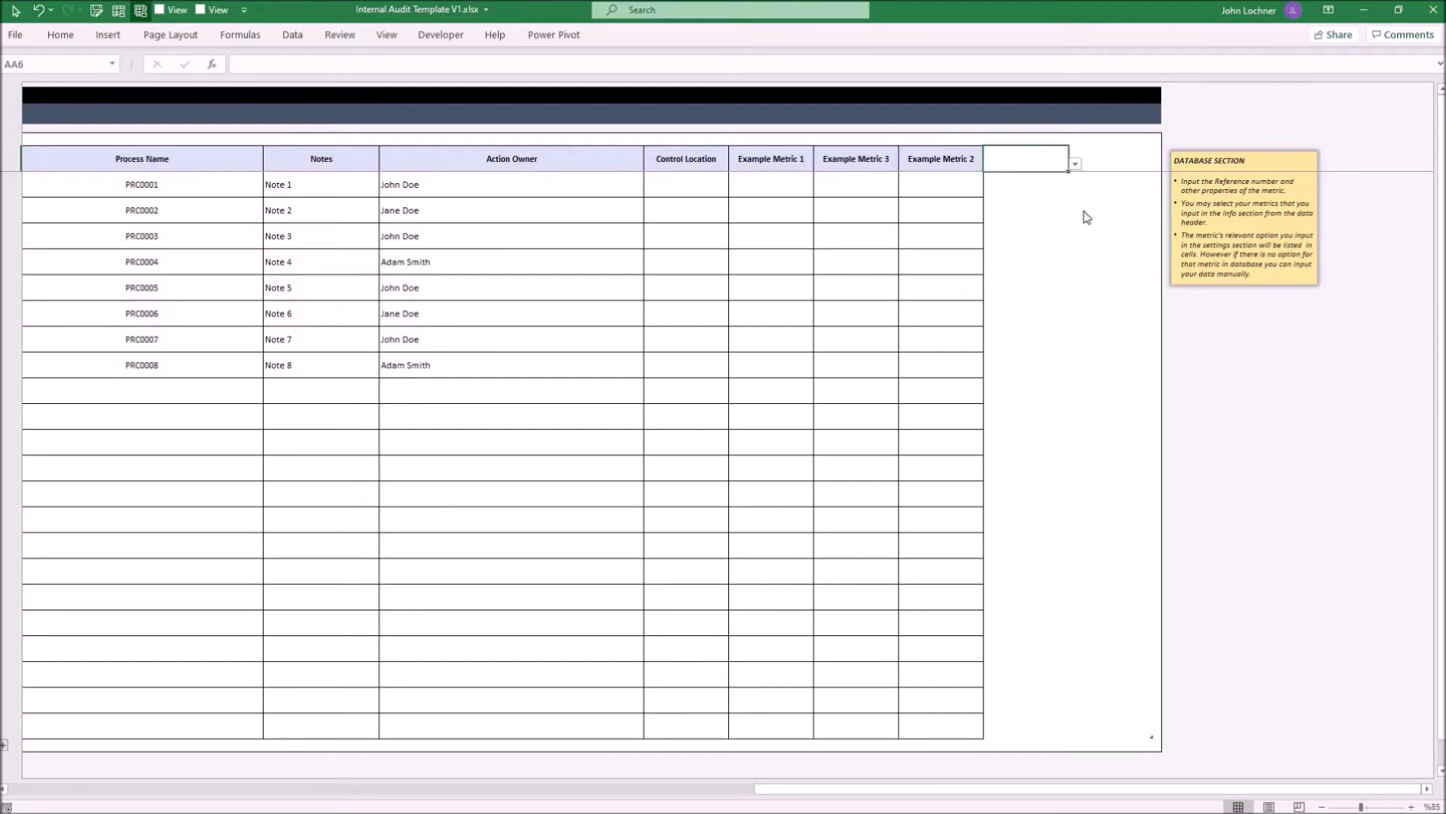
click(1075, 164)
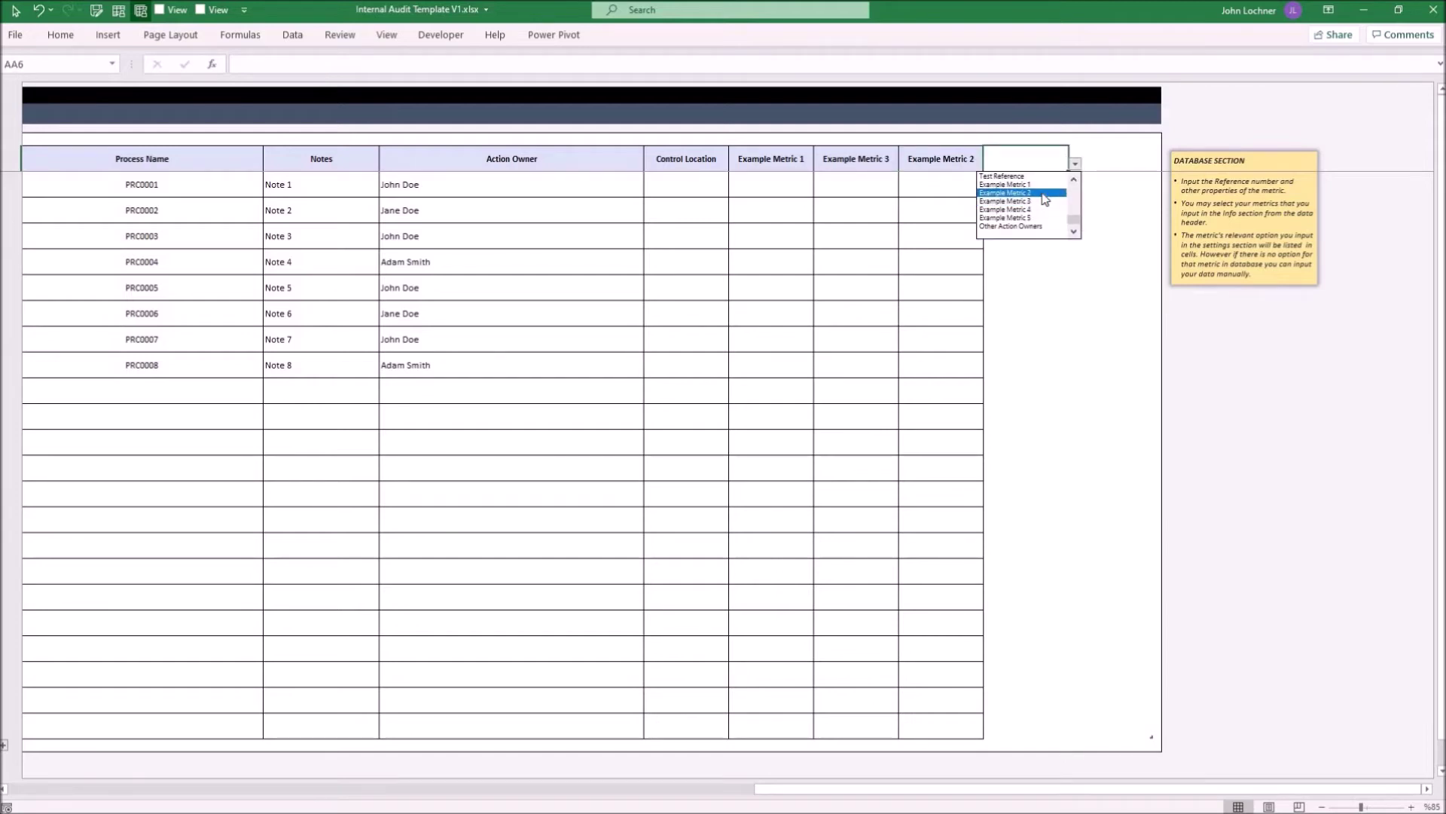
click(1046, 193)
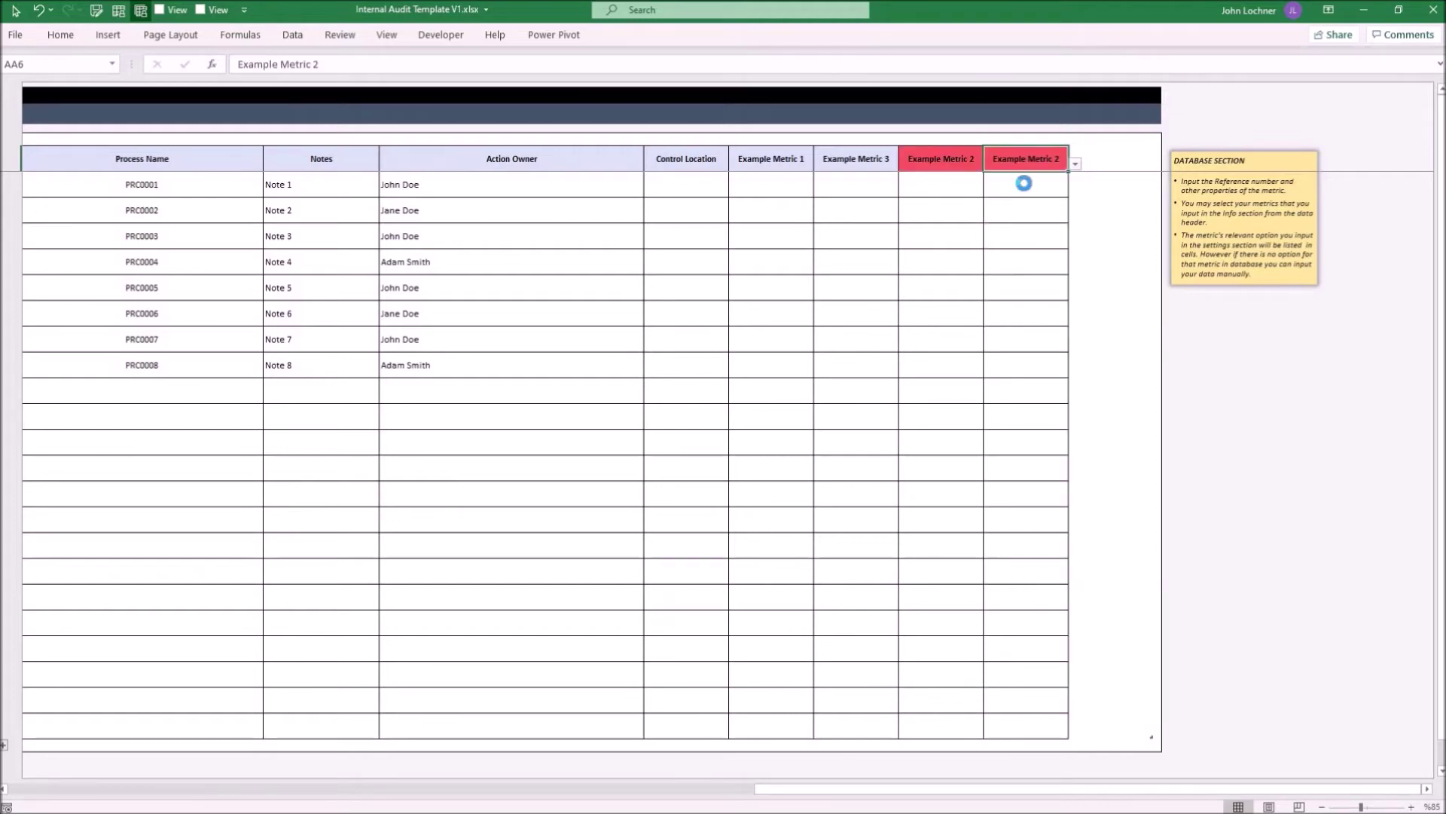
key(Delete)
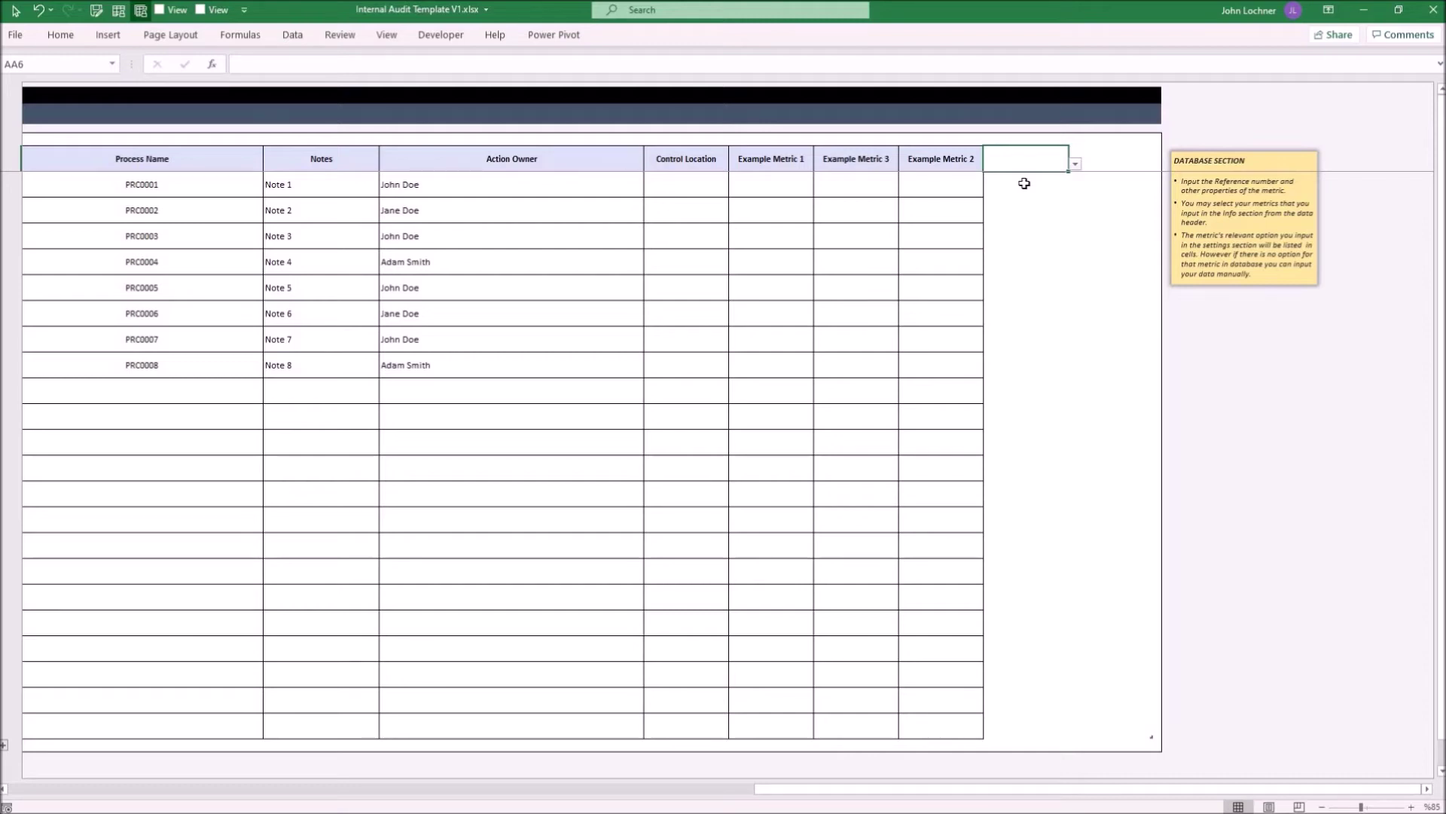
click(1146, 164)
click(1160, 163)
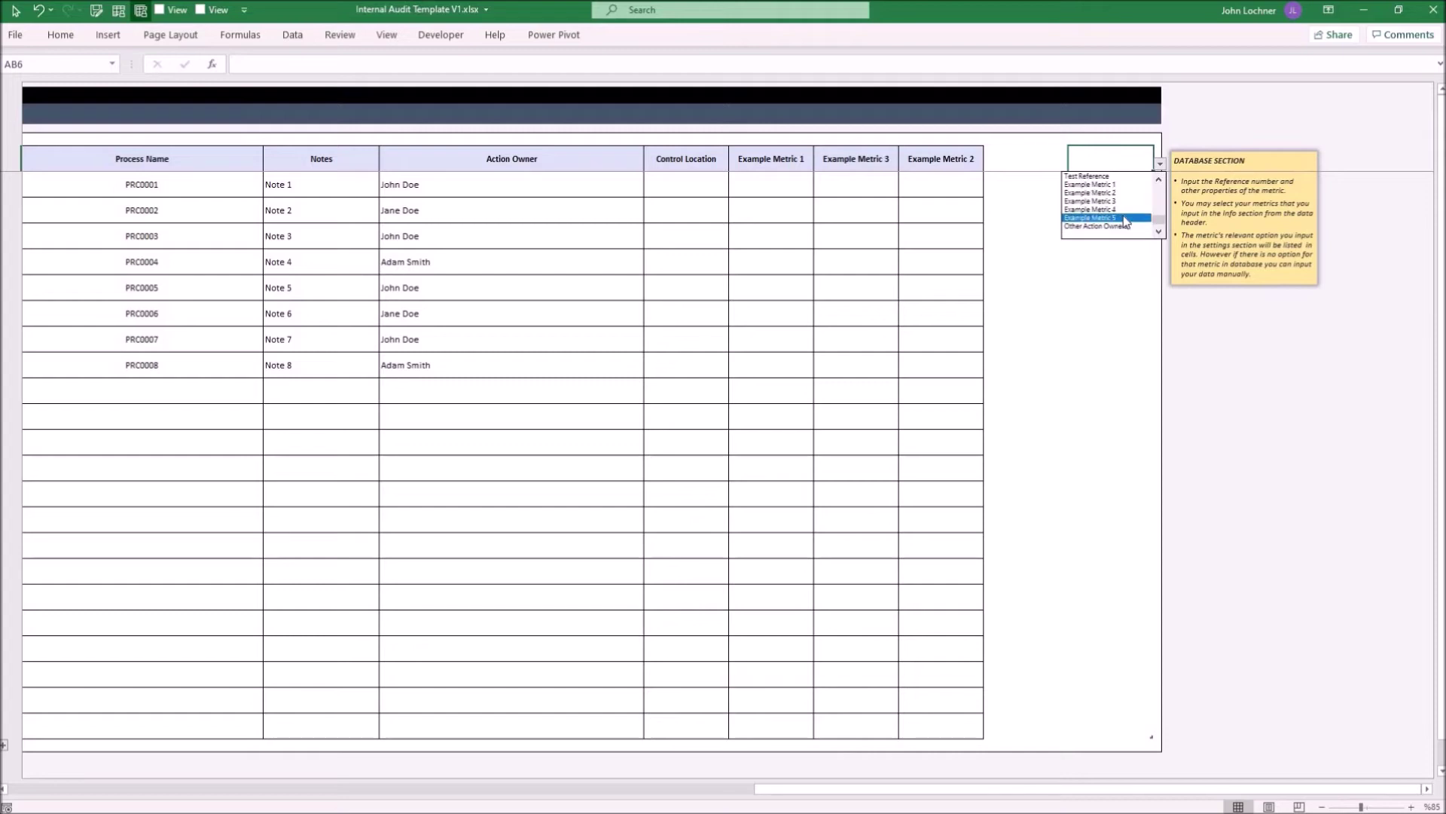
click(1123, 217)
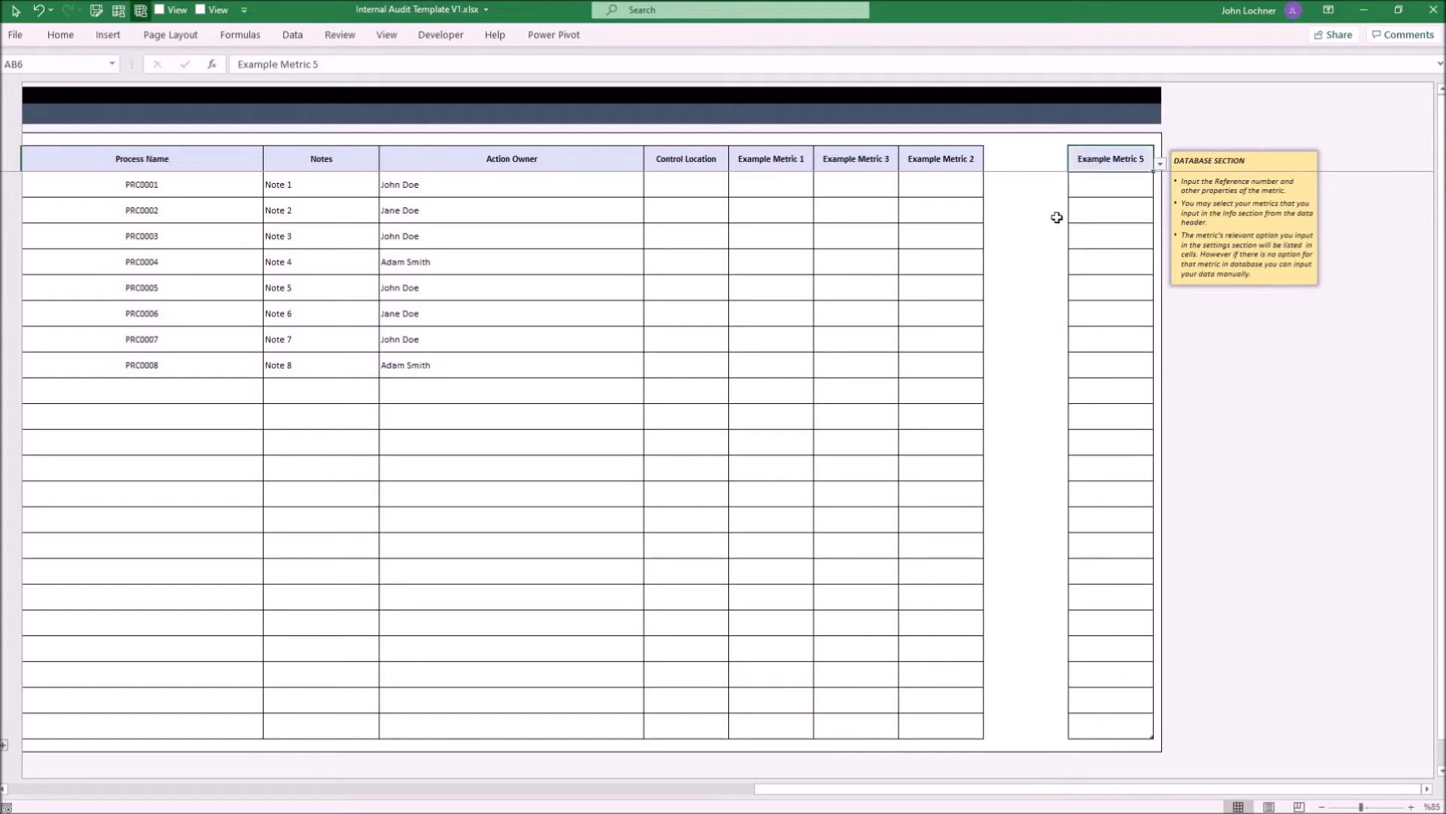
key(Delete)
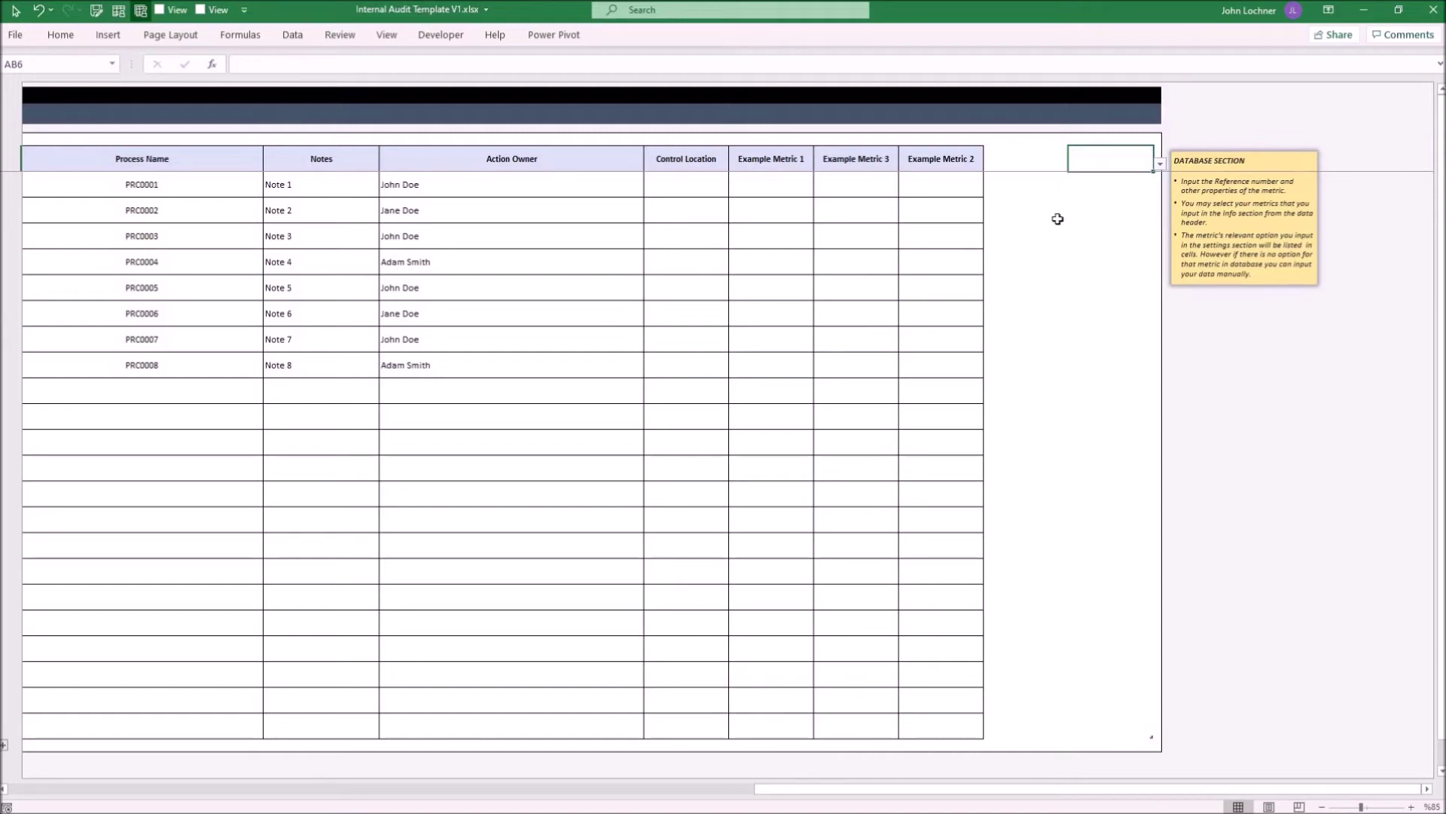
key(ctrl+Home)
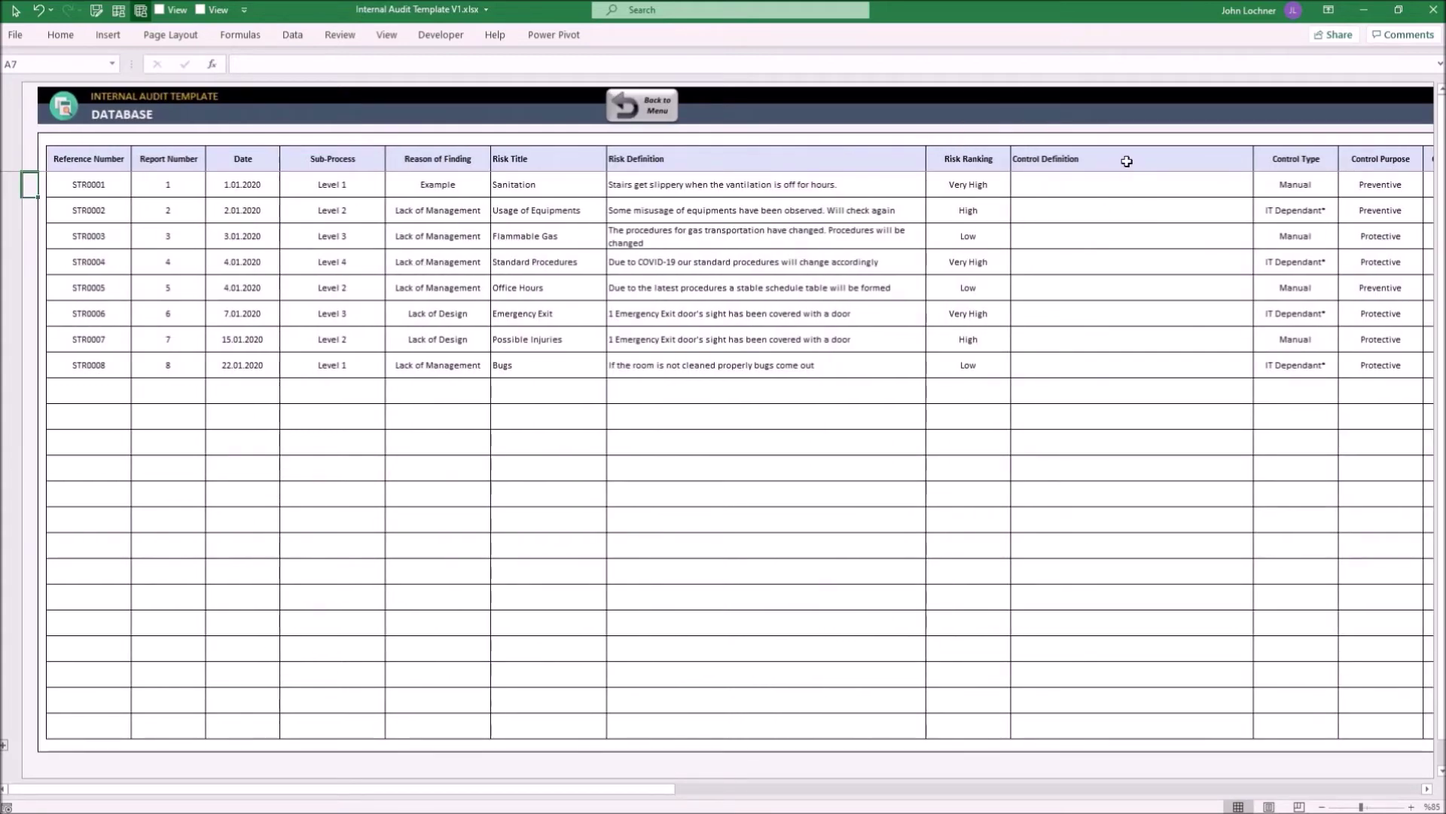
Replace the Control Definition header in K6 with Other Action Owners
click(1135, 169)
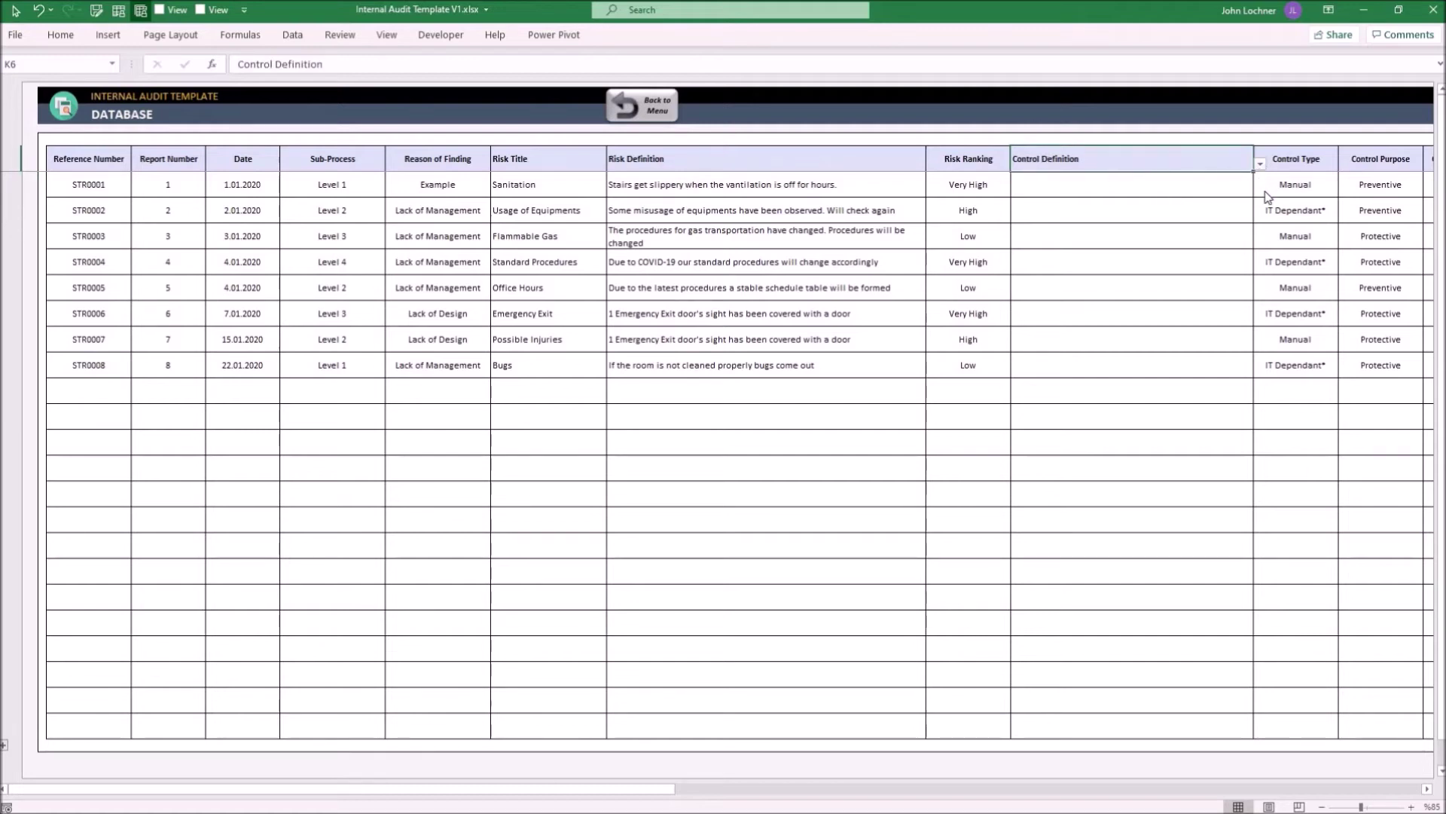
click(1260, 164)
scroll(1263, 224, down, 3)
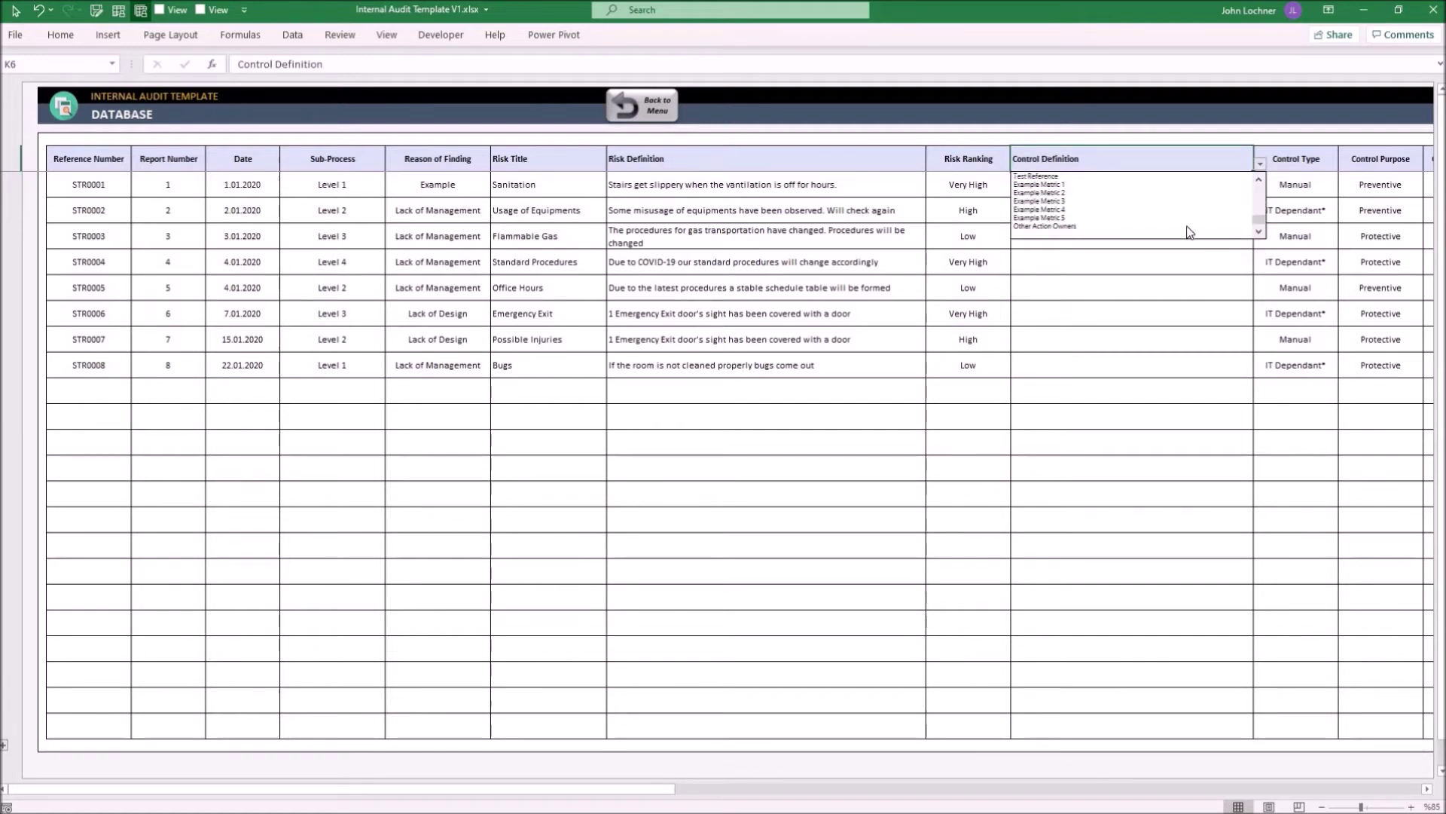
click(1188, 229)
Choose an owner from the Other Action Owners dropdown for records 1 to 3
key(Return)
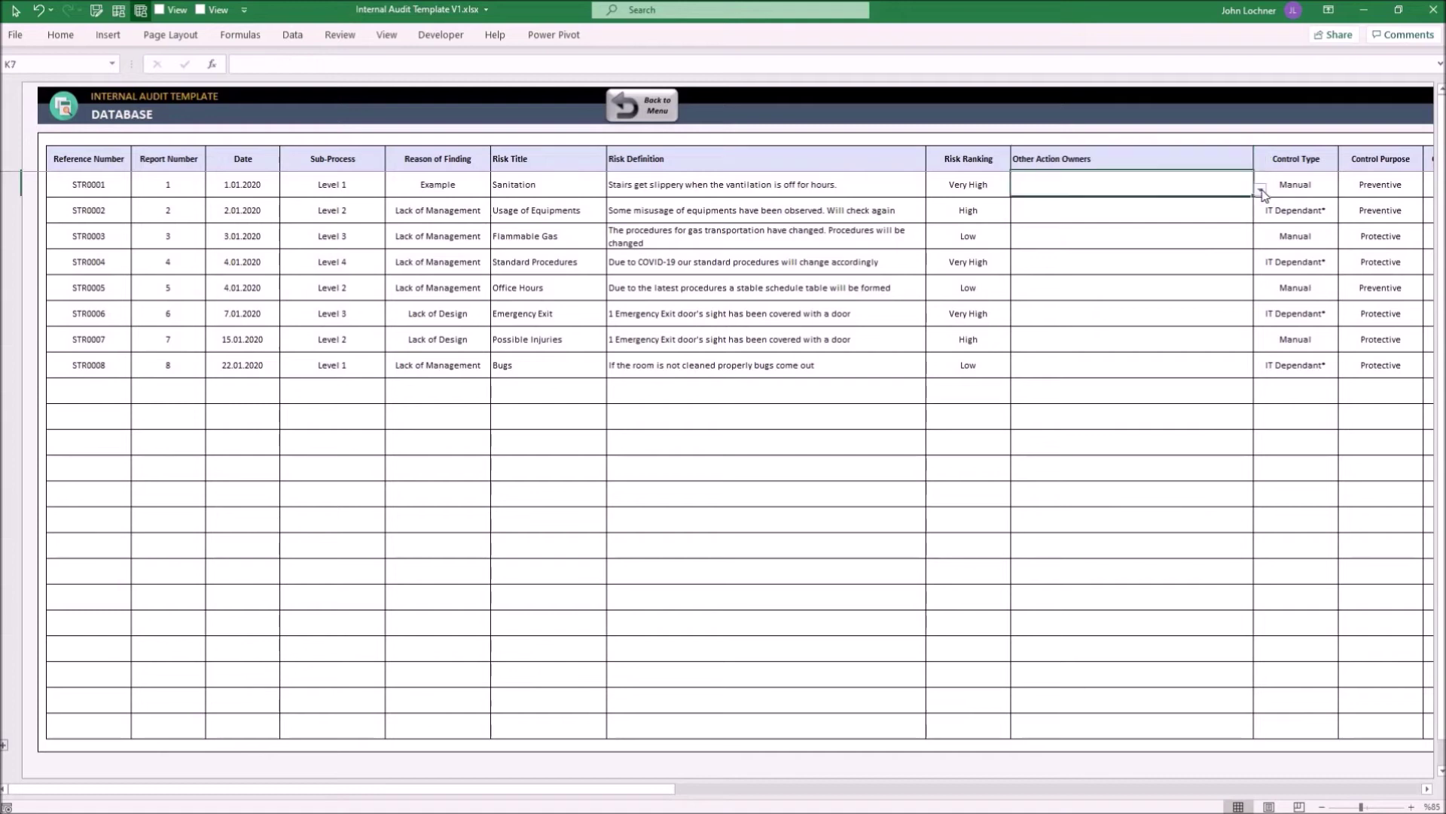
click(1260, 189)
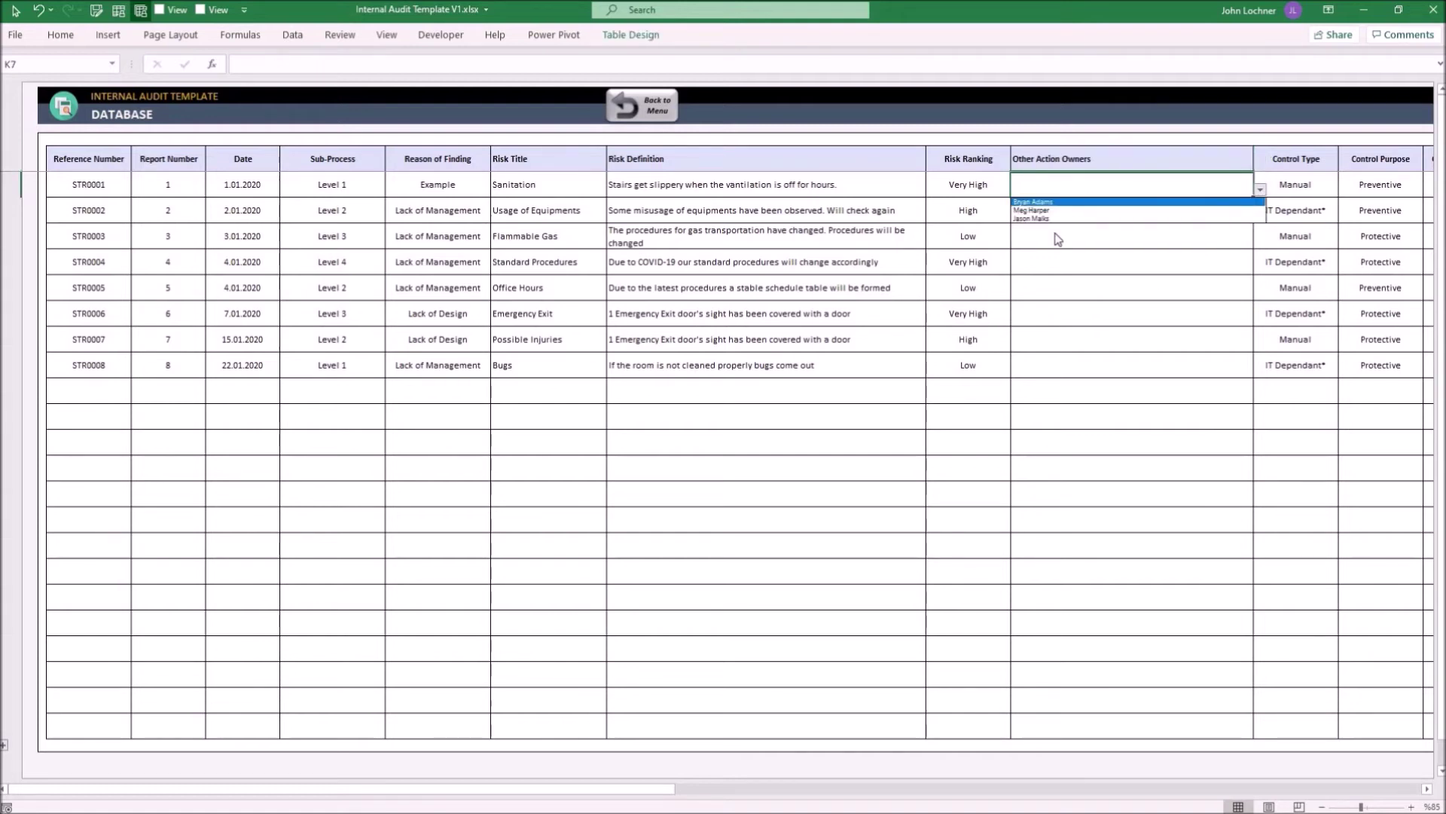
click(1079, 202)
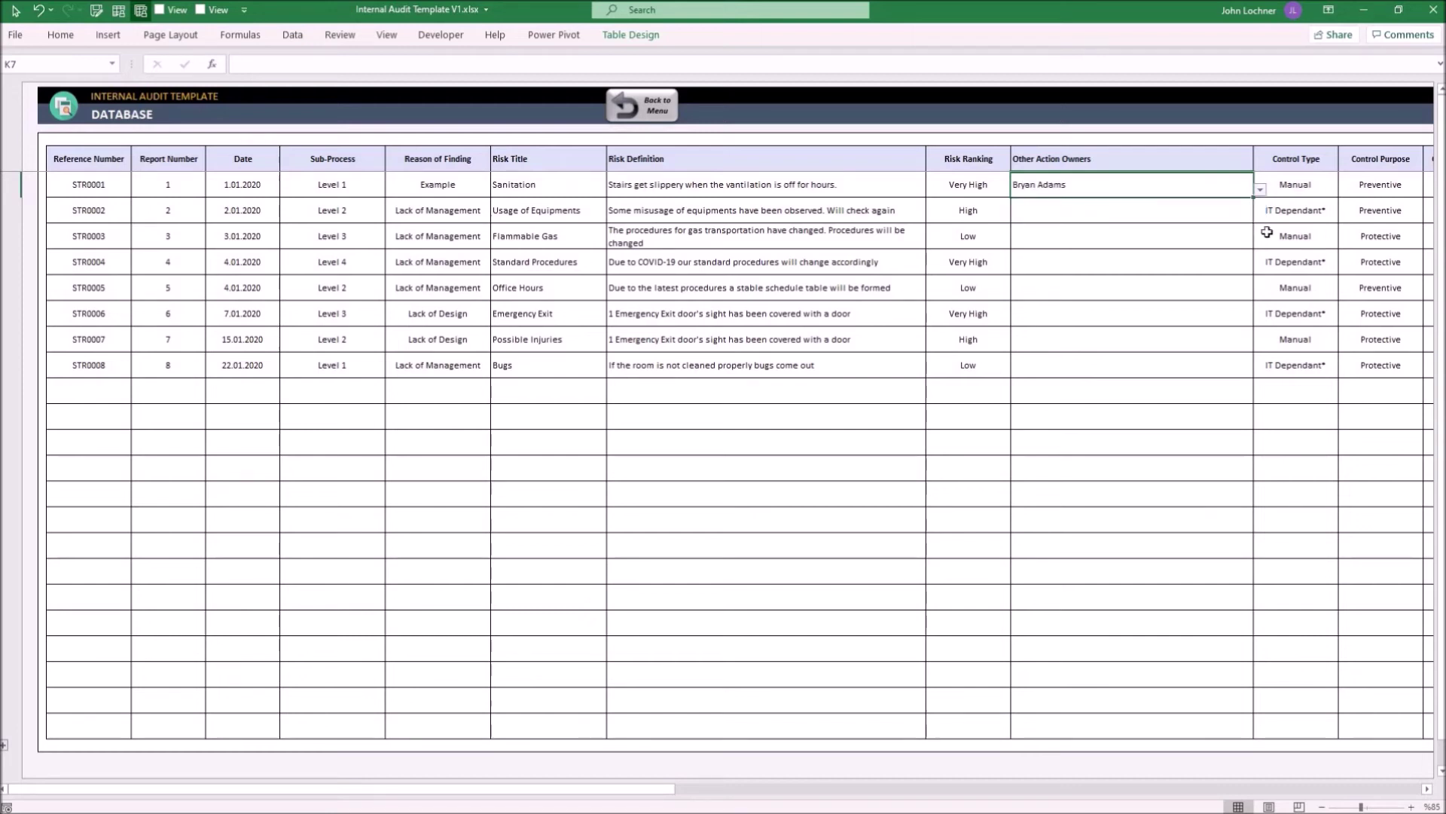
click(1243, 215)
click(1261, 216)
click(1220, 236)
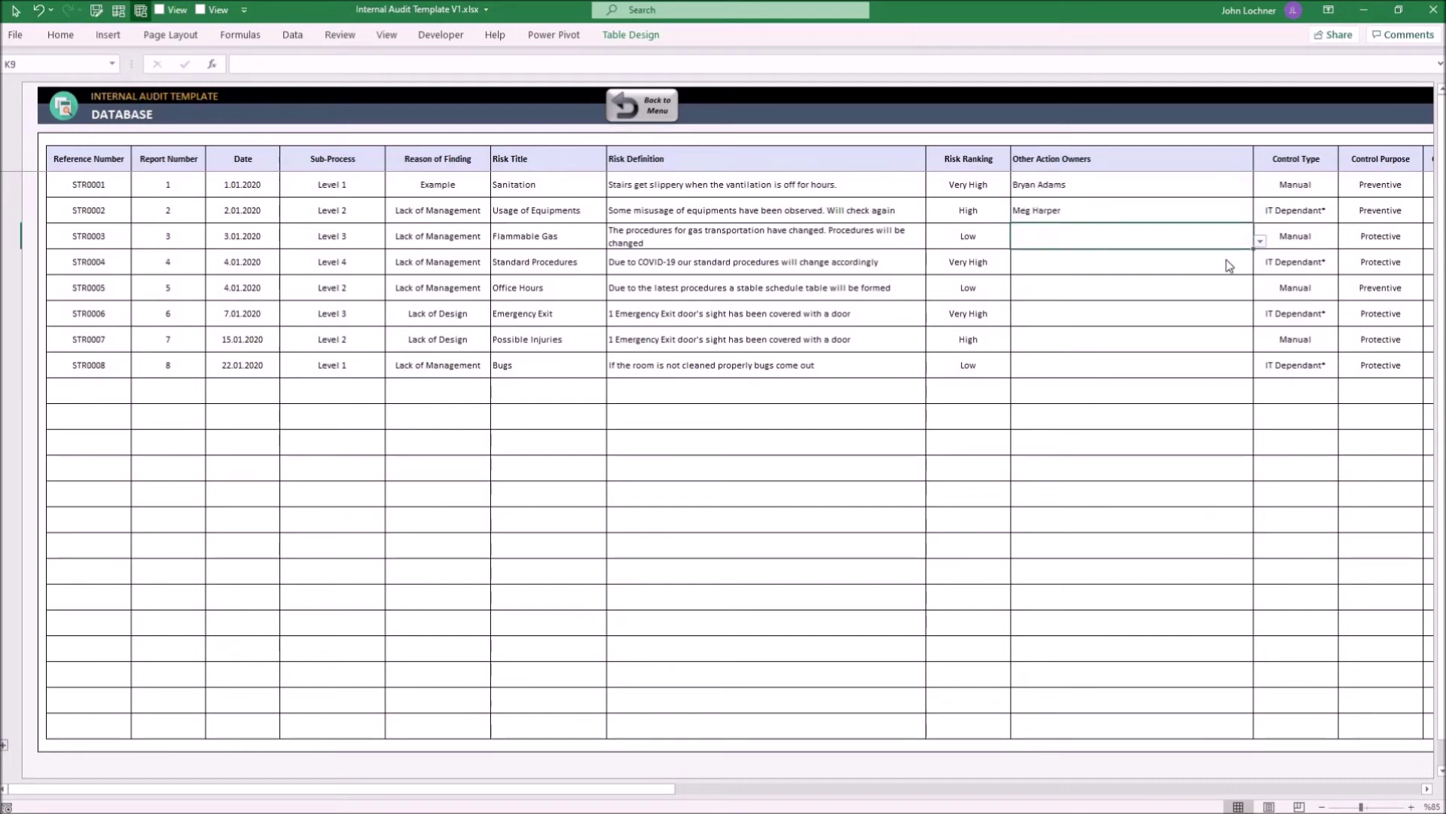
click(1205, 236)
click(1260, 241)
Copy the three owners and paste them as values down through record 8 in K14
click(1221, 269)
drag(1157, 188, 1157, 236)
key(ctrl+c)
click(1102, 270)
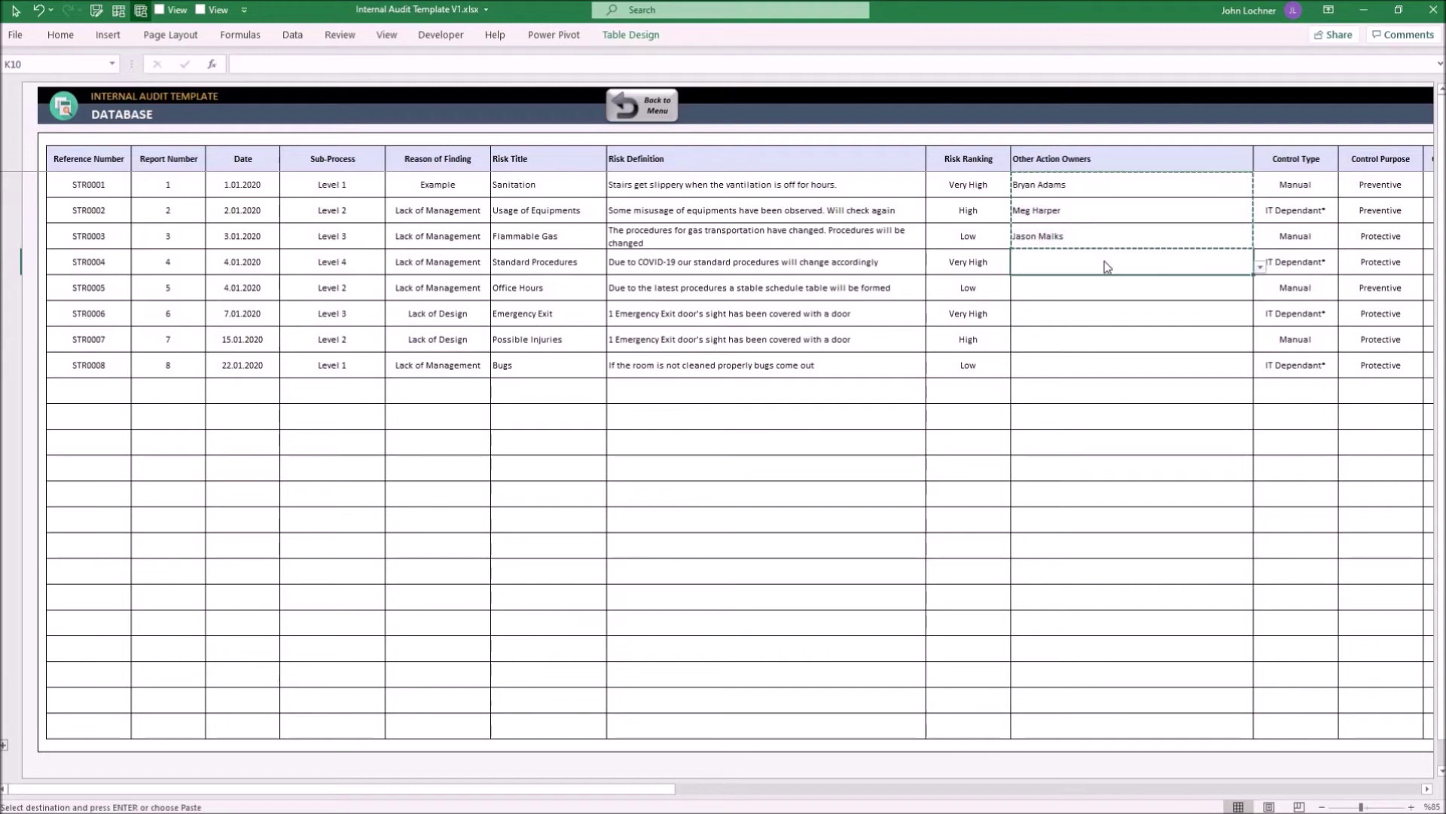
key(ctrl+alt+v)
key(v)
key(Return)
key(shift+Down)
key(ctrl+c)
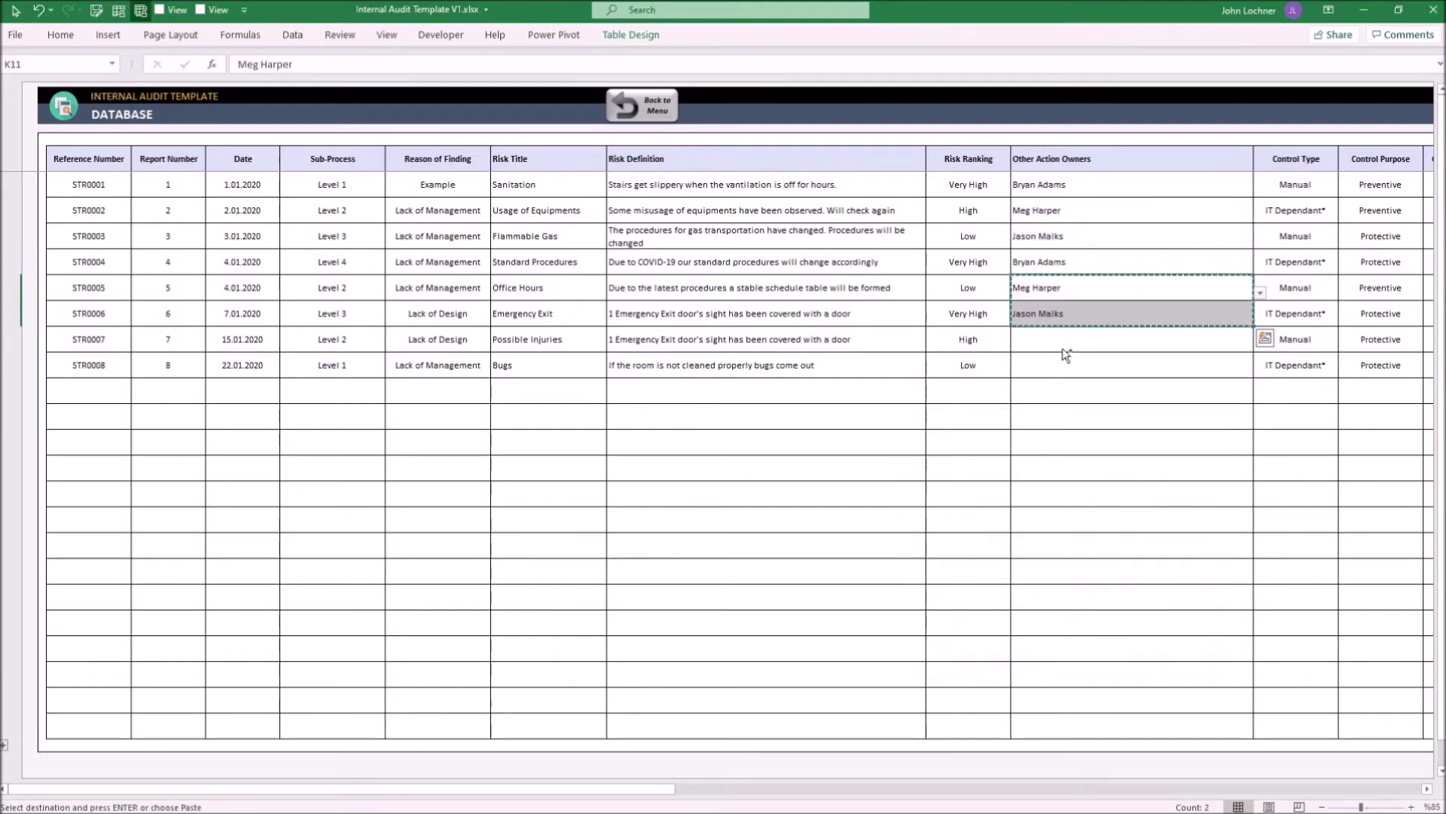
click(1066, 343)
key(ctrl+alt+v)
key(v)
key(Return)
key(Escape)
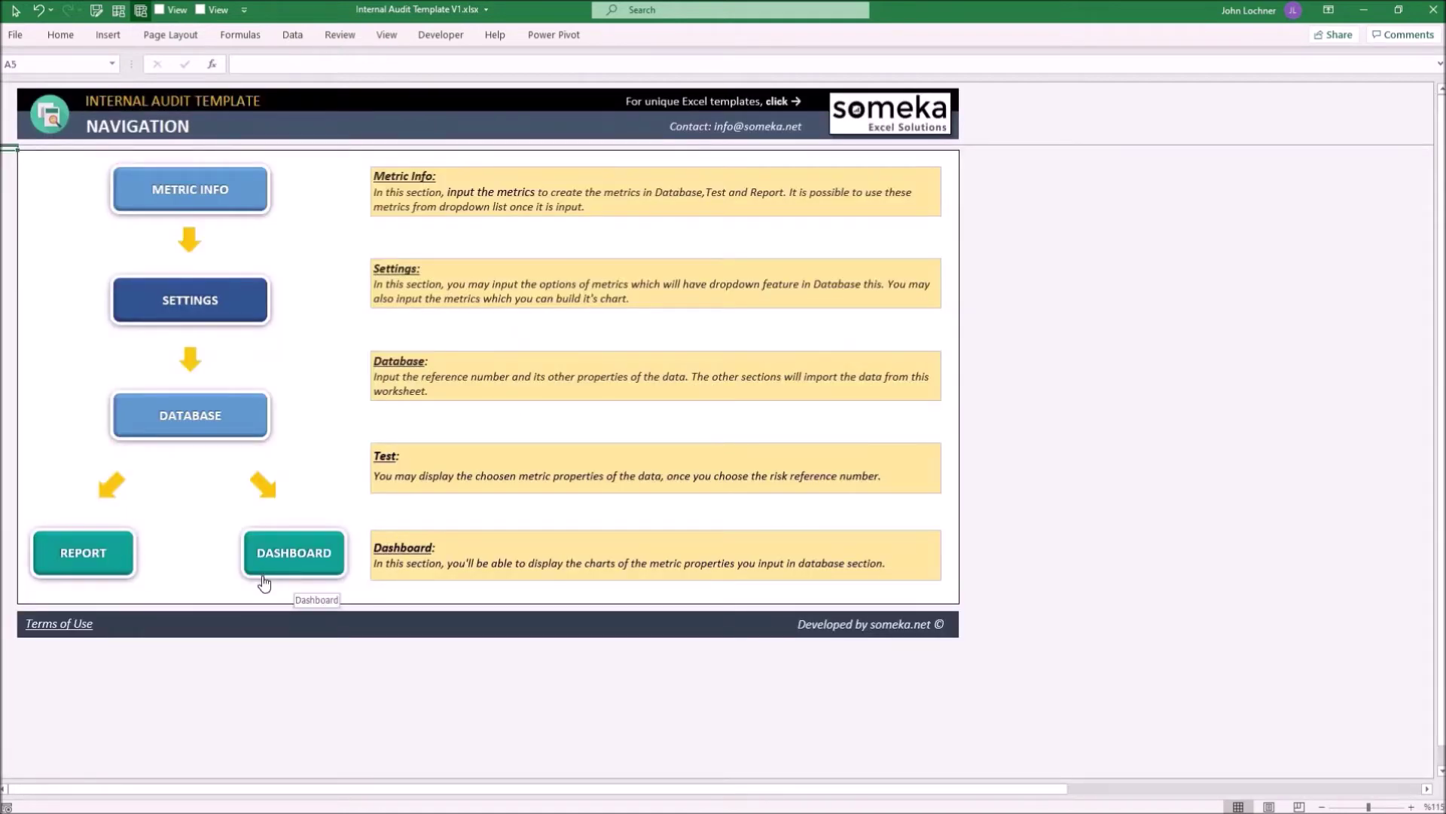
On the Report sheet, check the Risk Reference list and clear the Control Definition label in C11
click(109, 554)
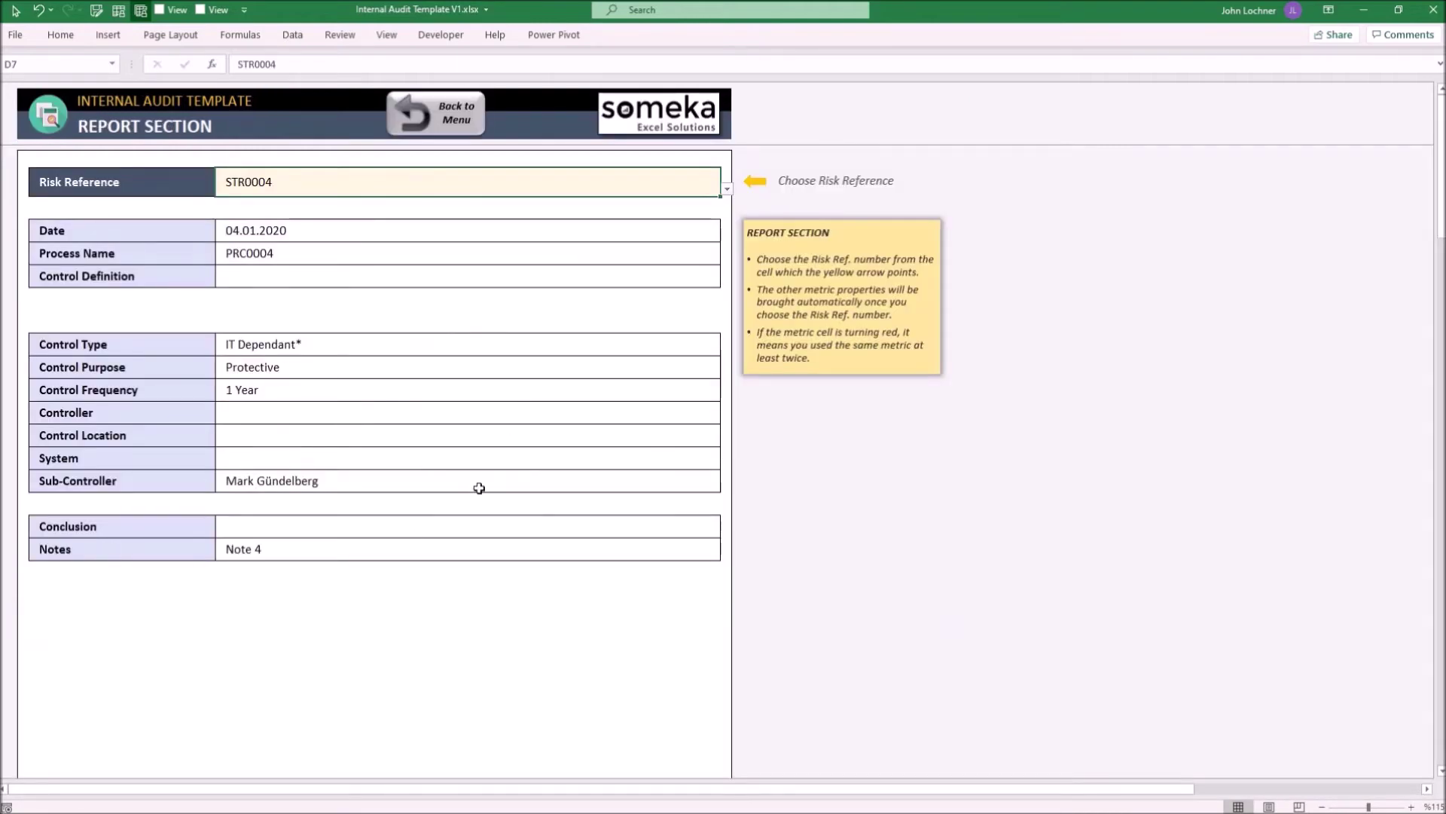
click(726, 189)
click(728, 190)
click(126, 277)
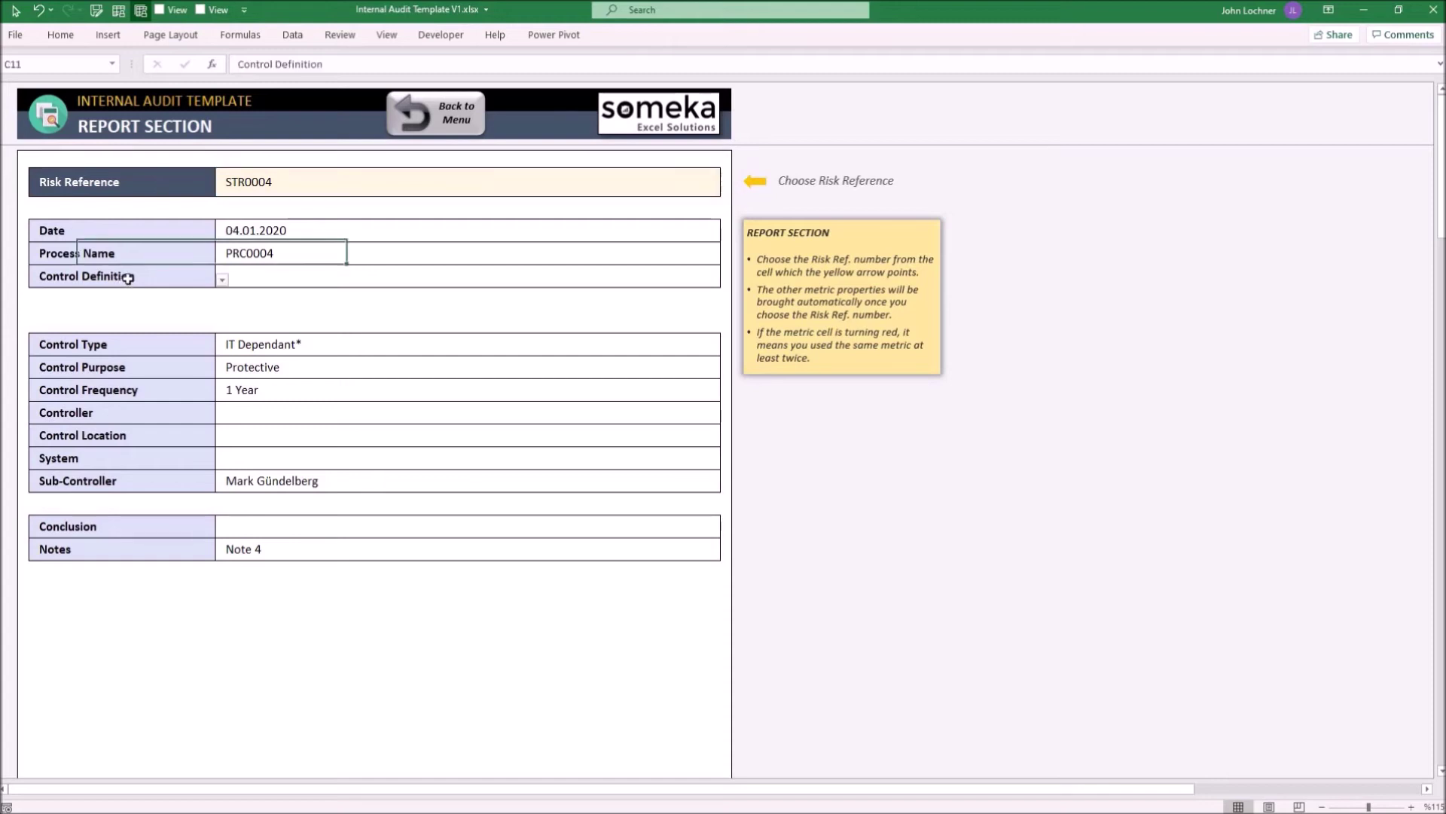
key(Delete)
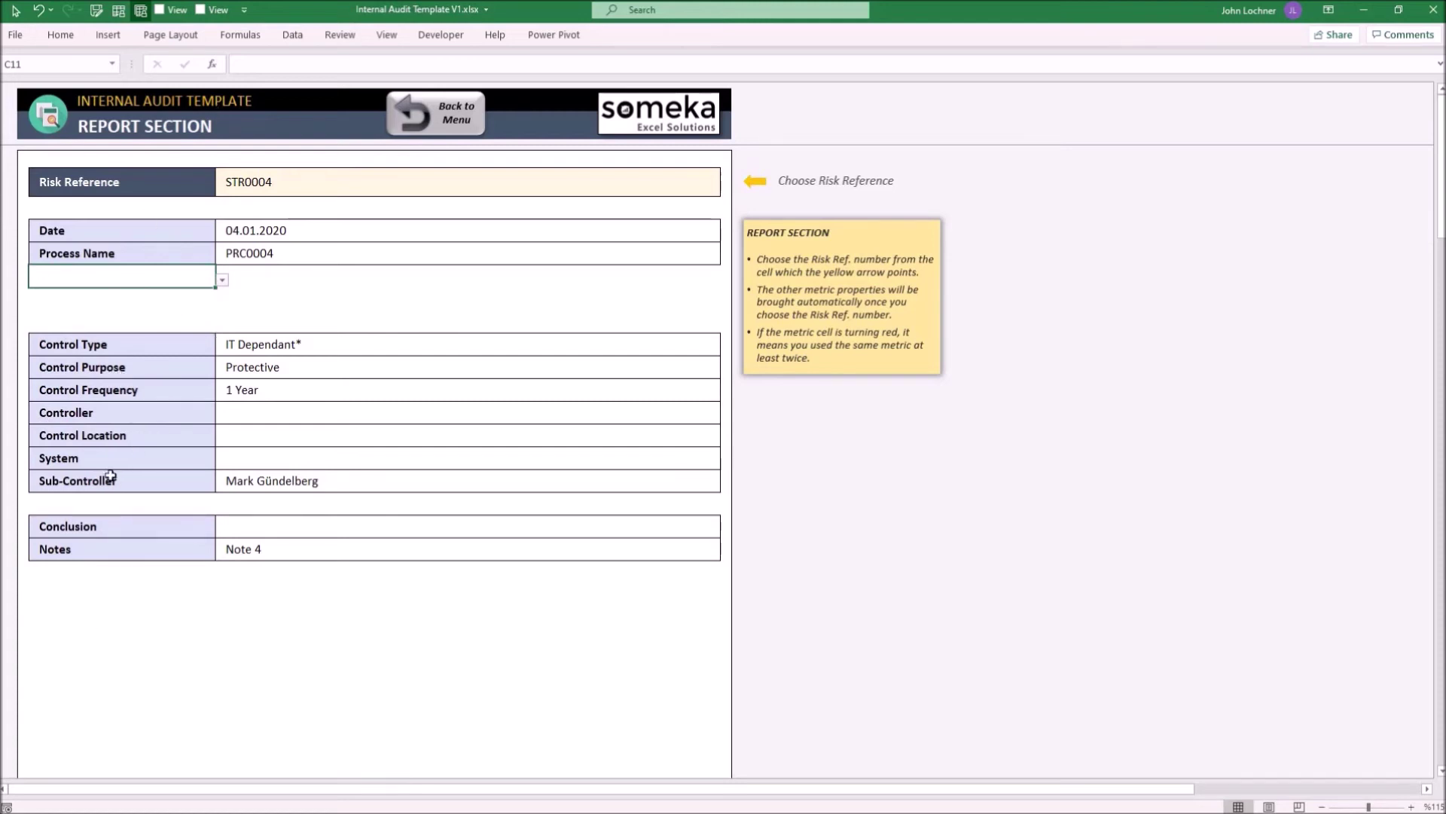
Set the empty metric cell C33 below Notes to Other Action Owners
scroll(120, 375, down, 3)
scroll(120, 375, down, 3)
click(158, 386)
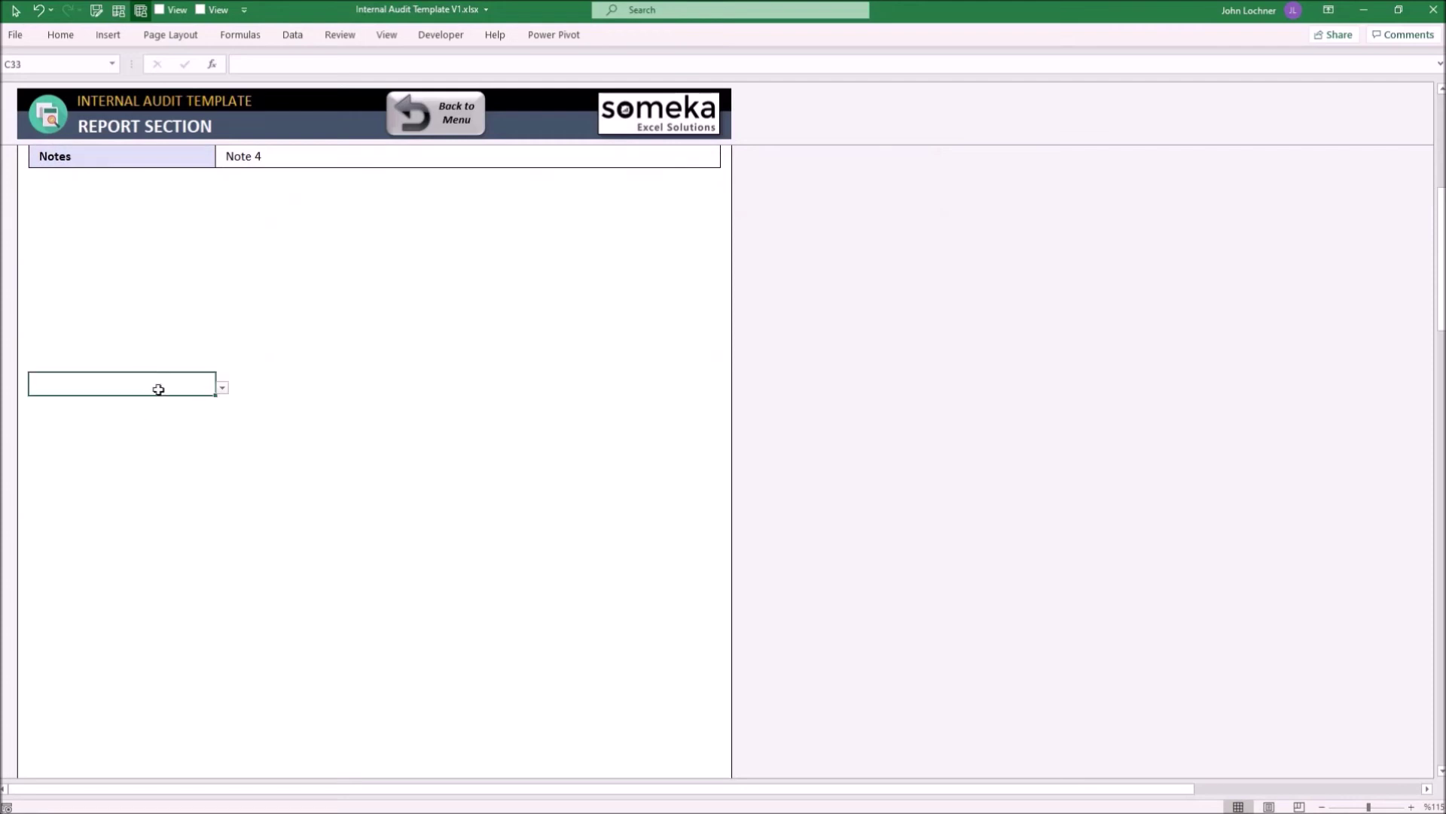
click(222, 388)
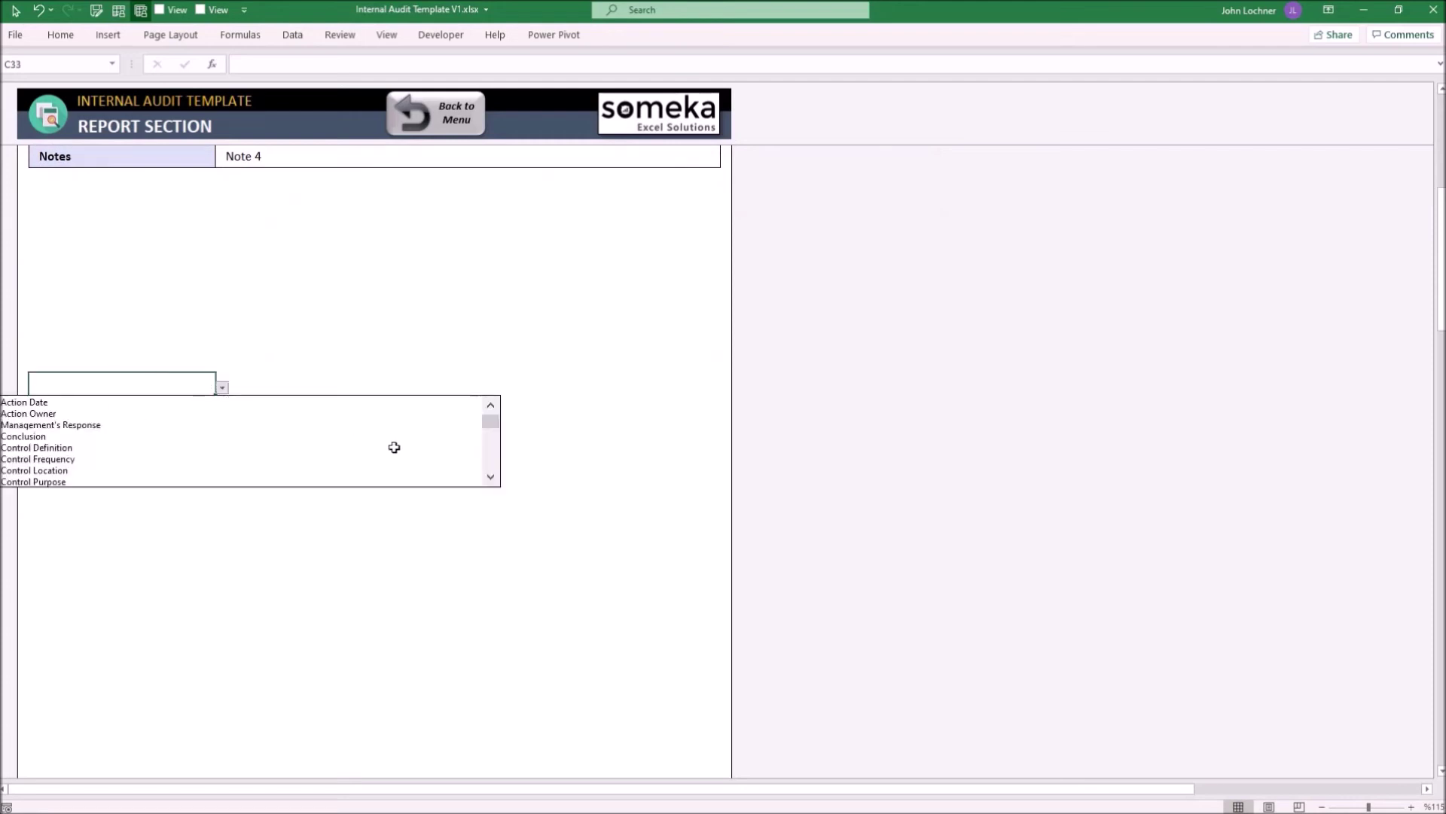
drag(491, 420, 489, 476)
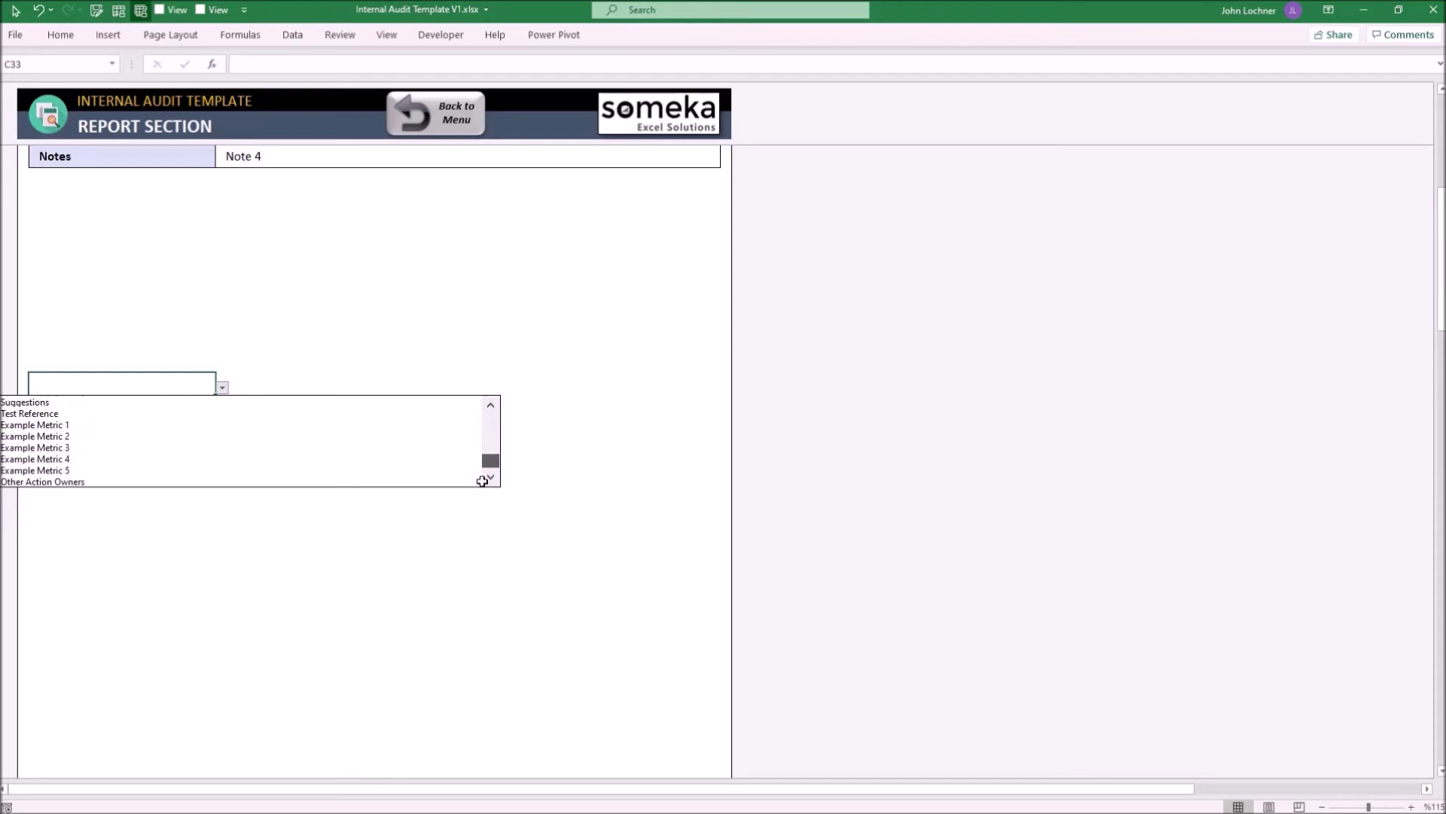
click(435, 480)
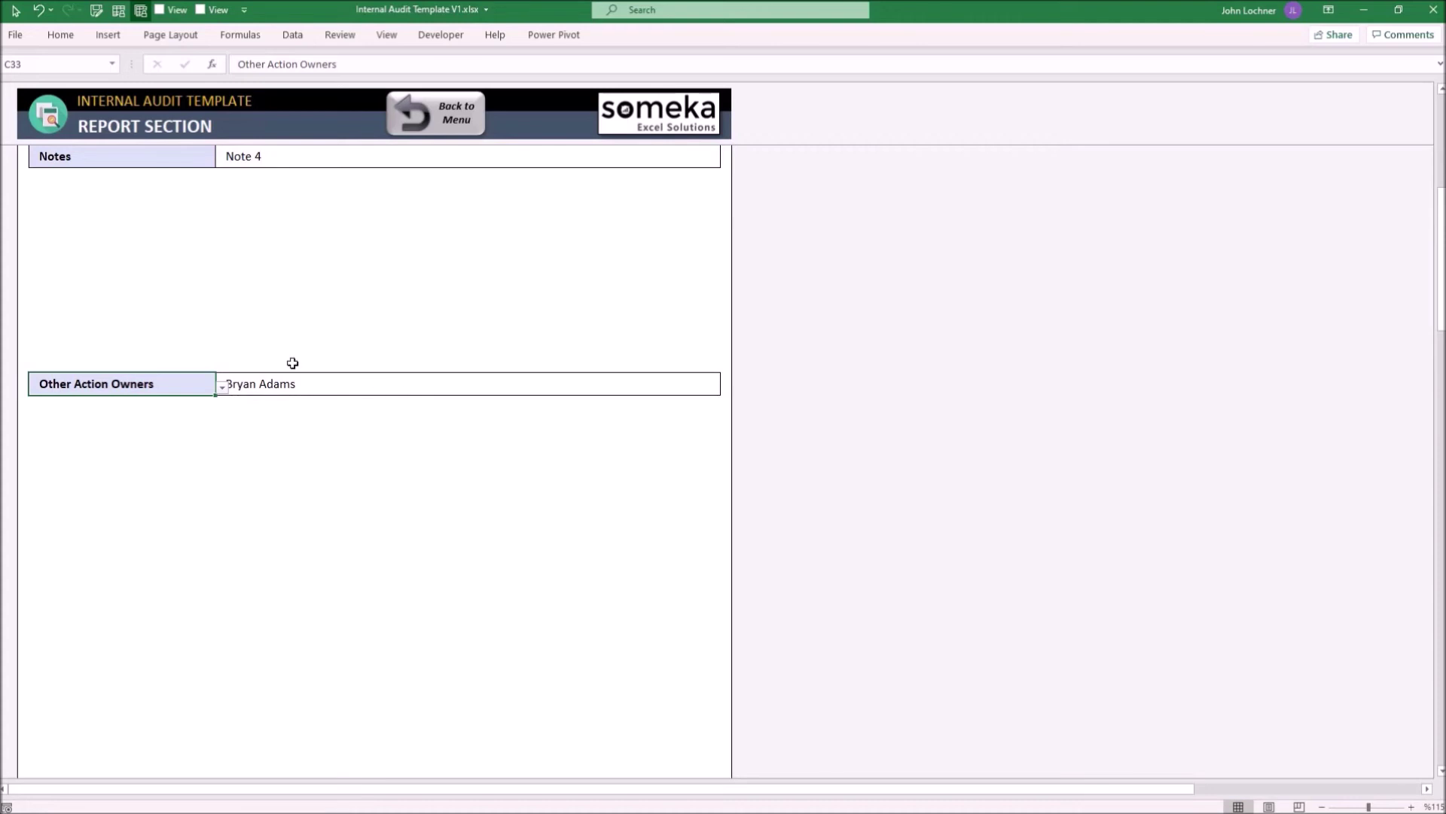
Inspect the Other Action Owners formula and the Risk Reference cell D7
click(323, 387)
scroll(317, 389, up, 5)
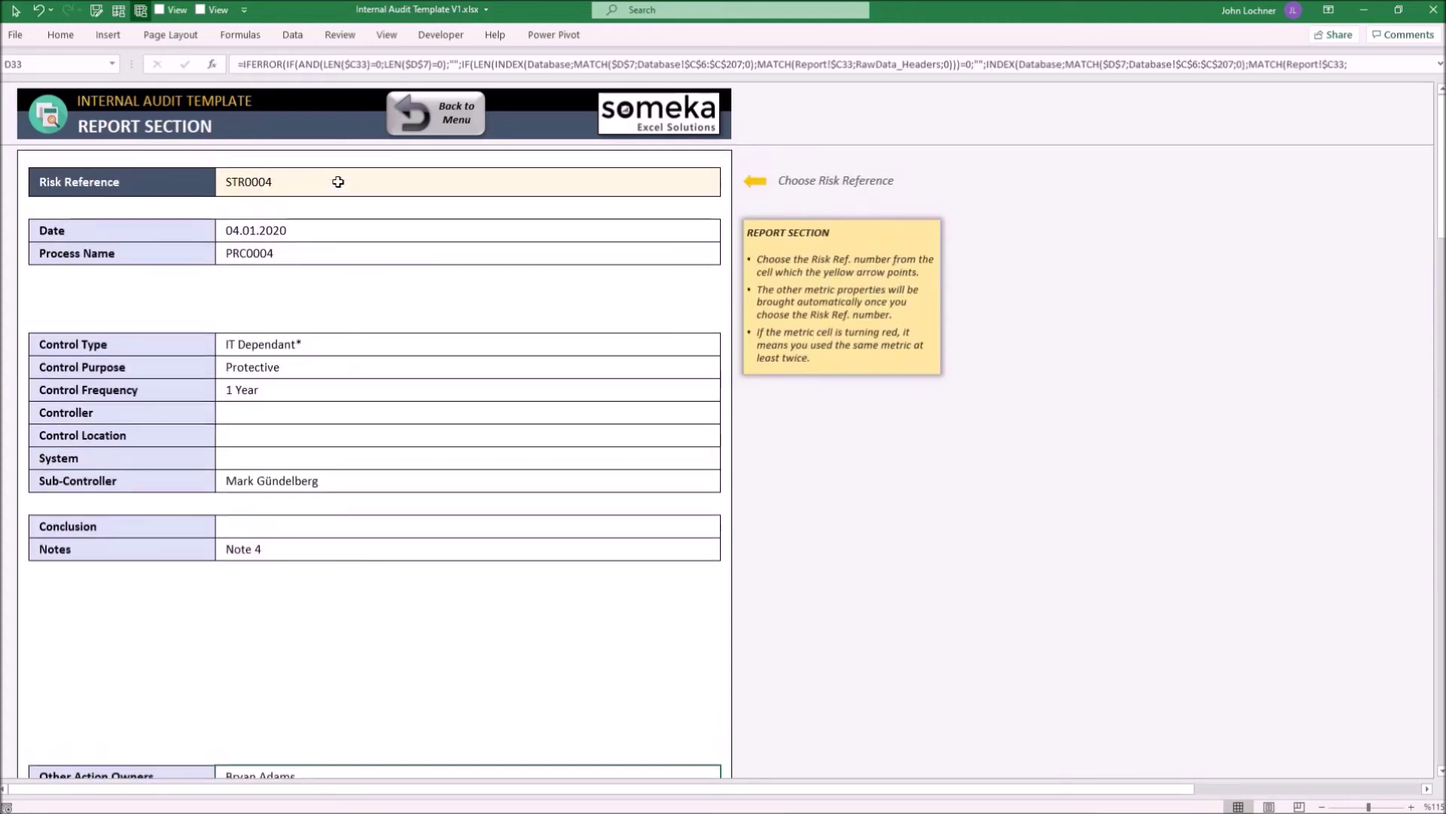
click(322, 181)
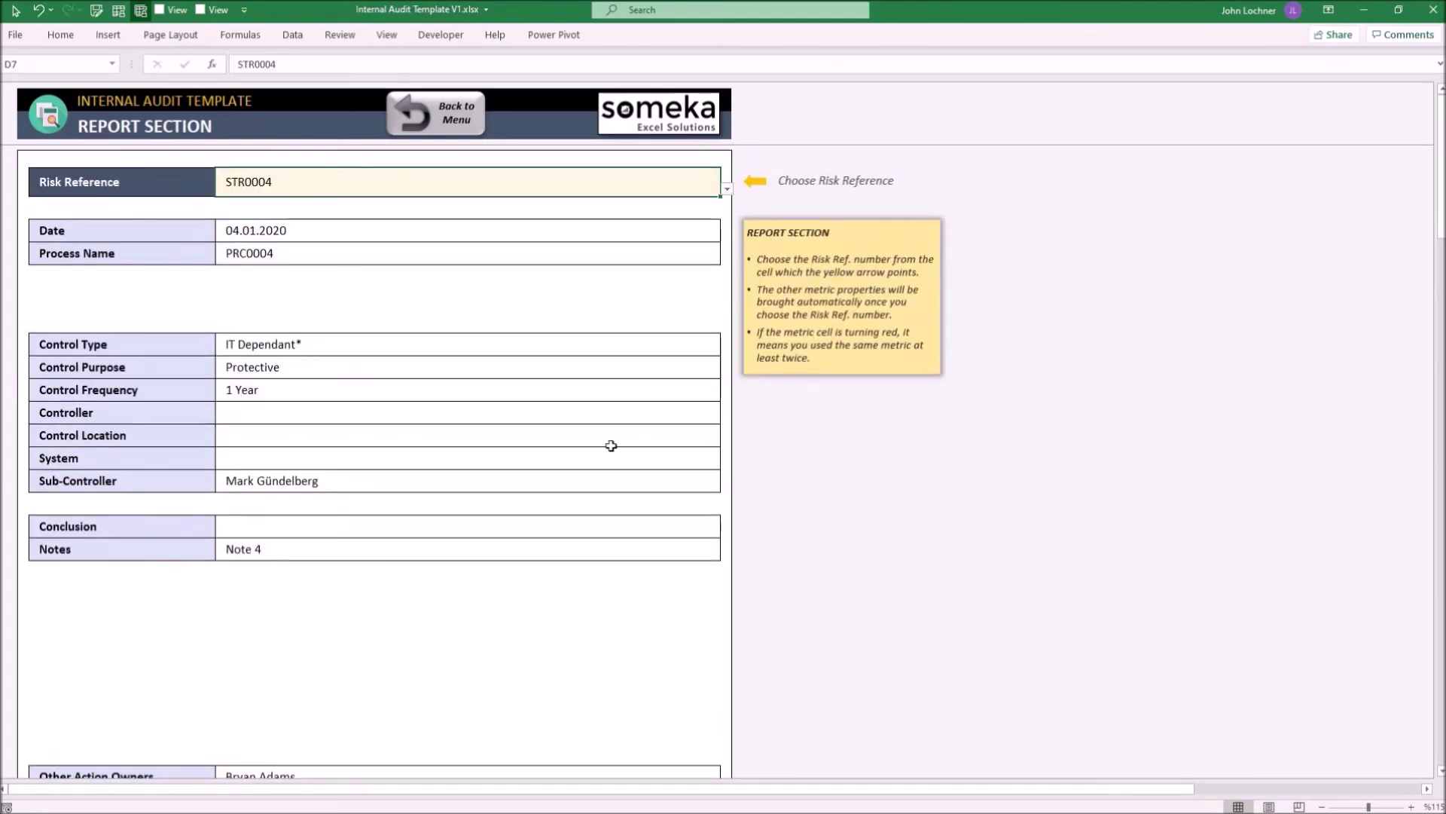
scroll(513, 606, down, 3)
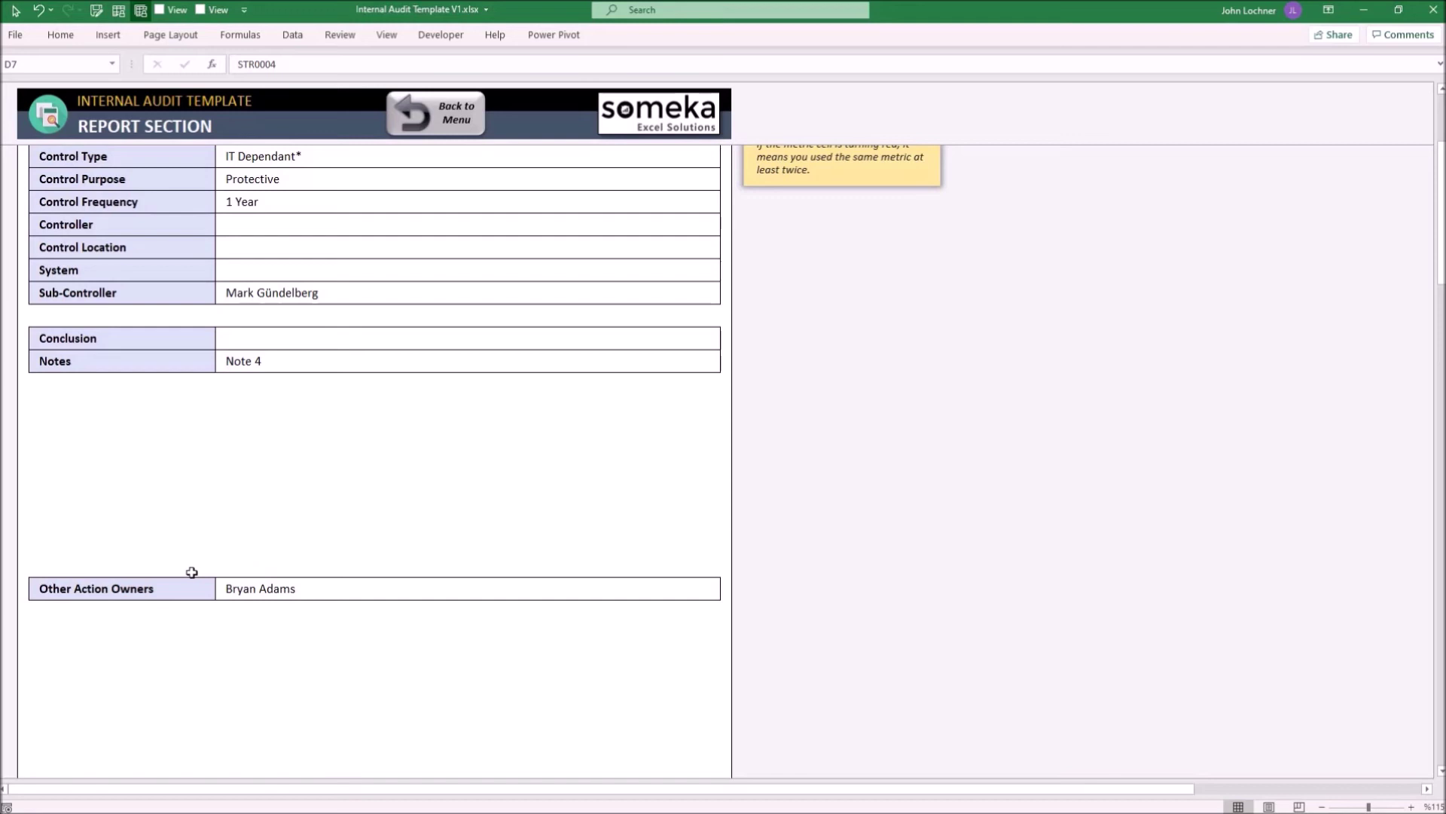
Paste the Other Action Owners label as values into C34, then undo it
click(171, 587)
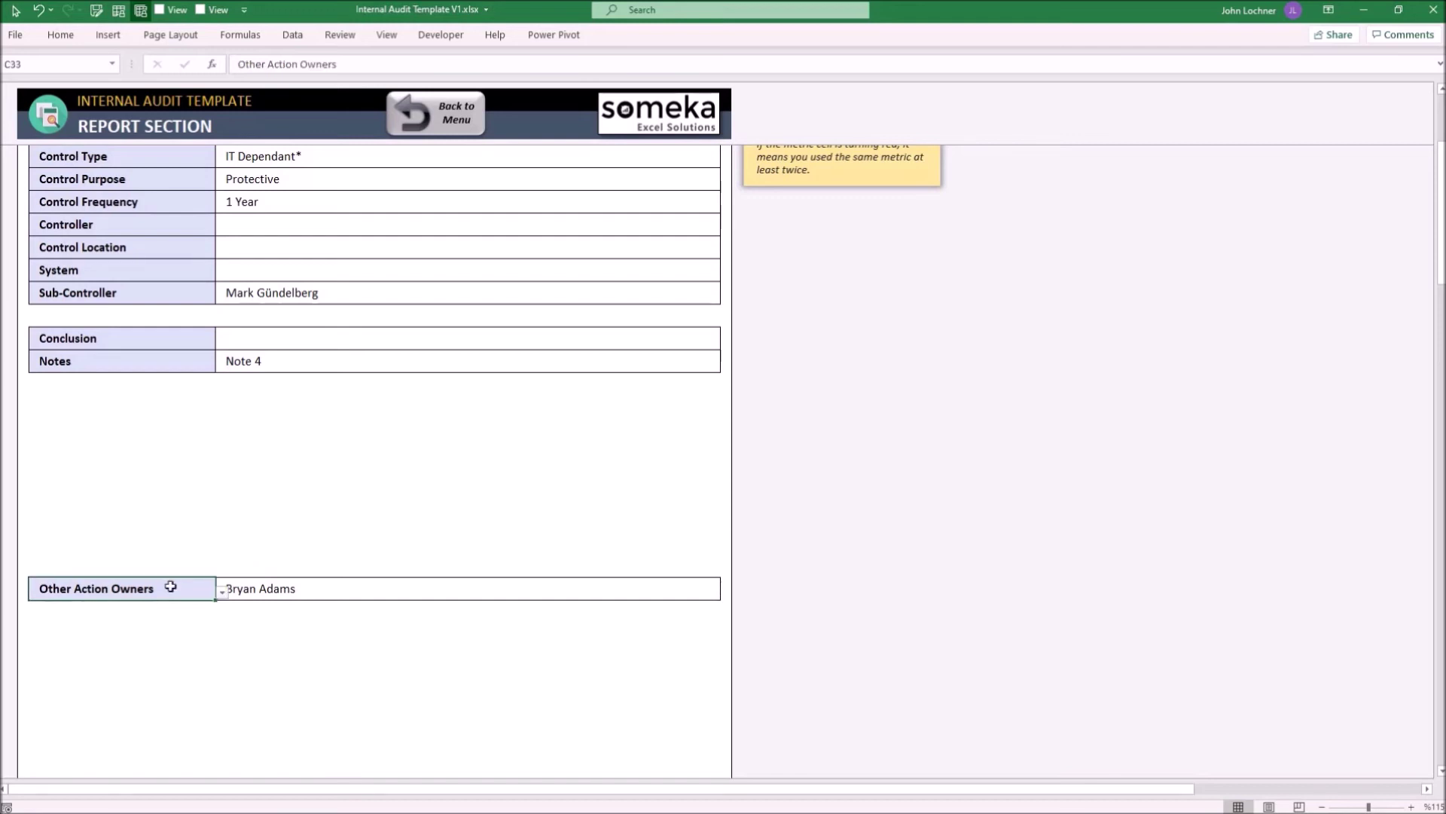
key(ctrl+c)
key(Down)
key(ctrl+alt+v)
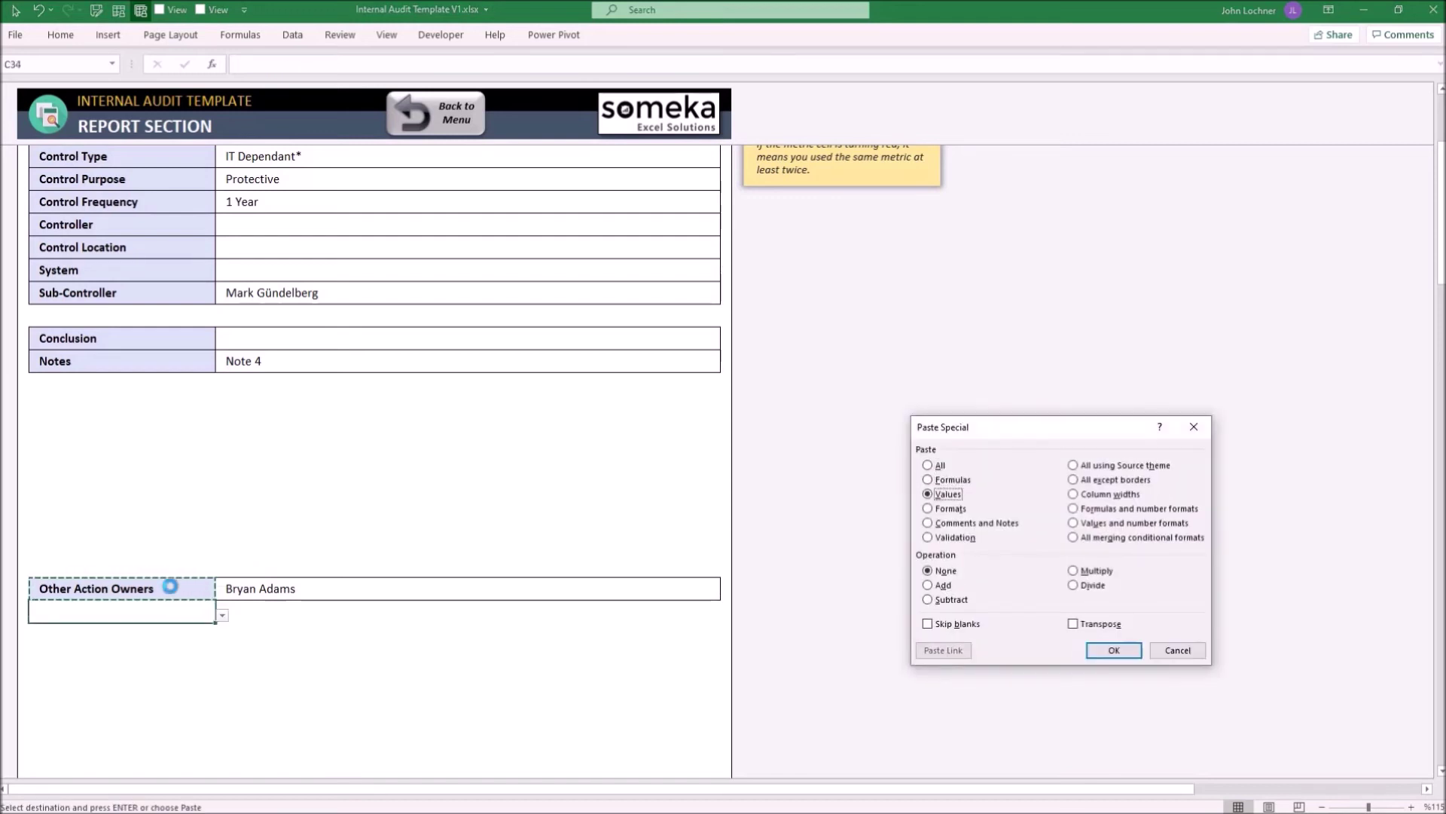
key(Return)
key(ctrl+z)
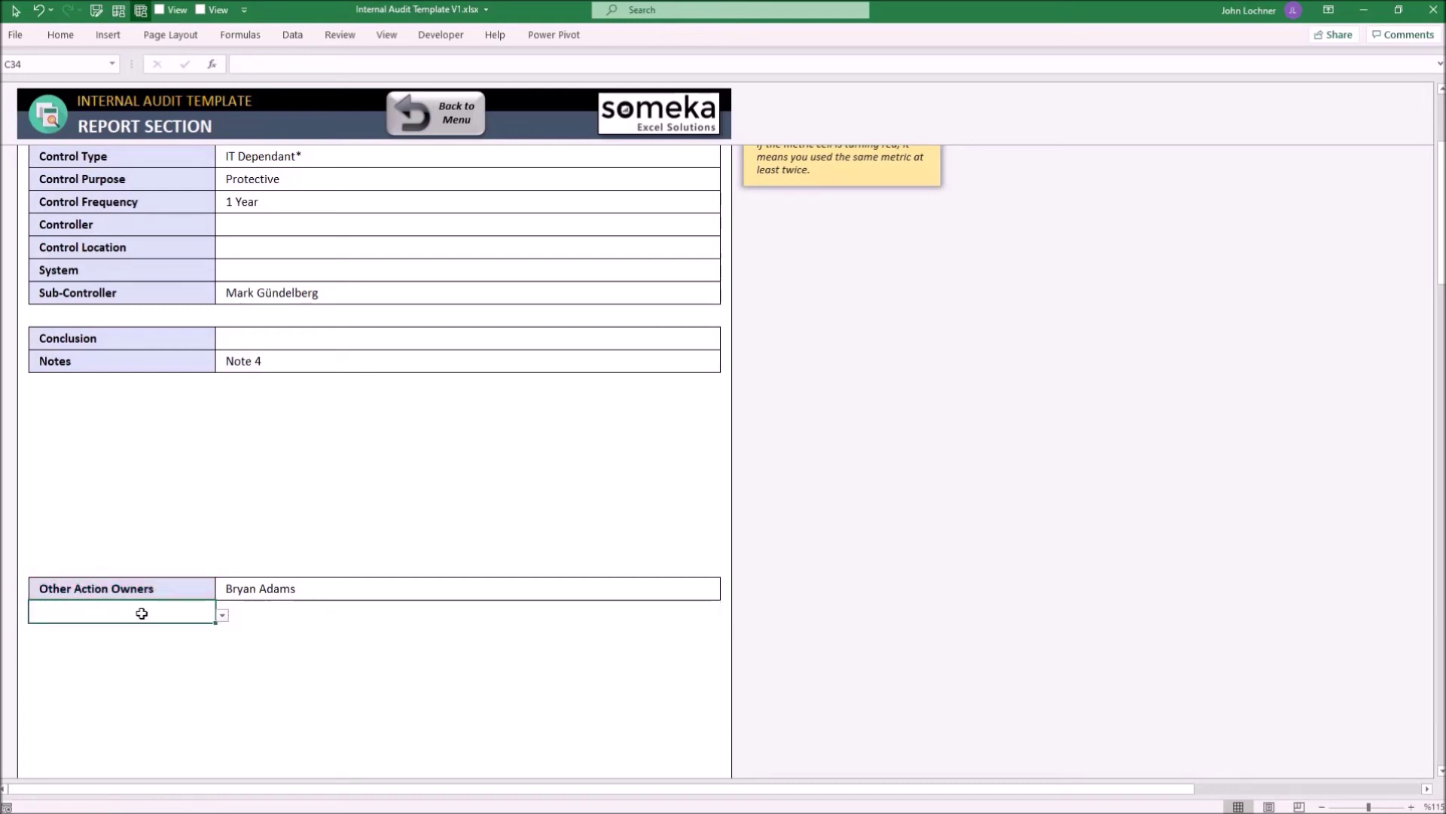
Preview the report's page breaks, return to Normal view, and go back to the Navigation menu
key(ctrl+Home)
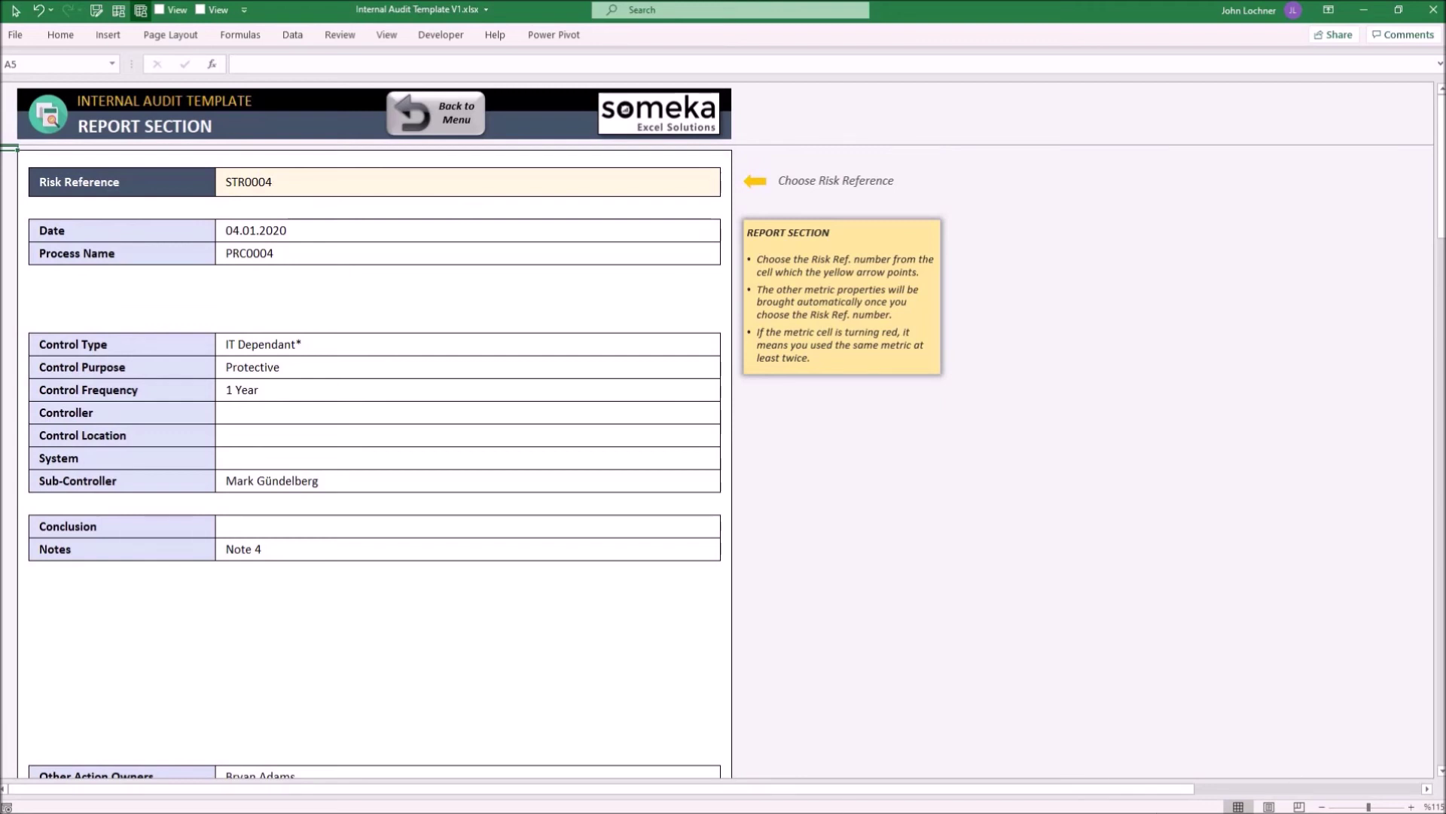
click(1299, 803)
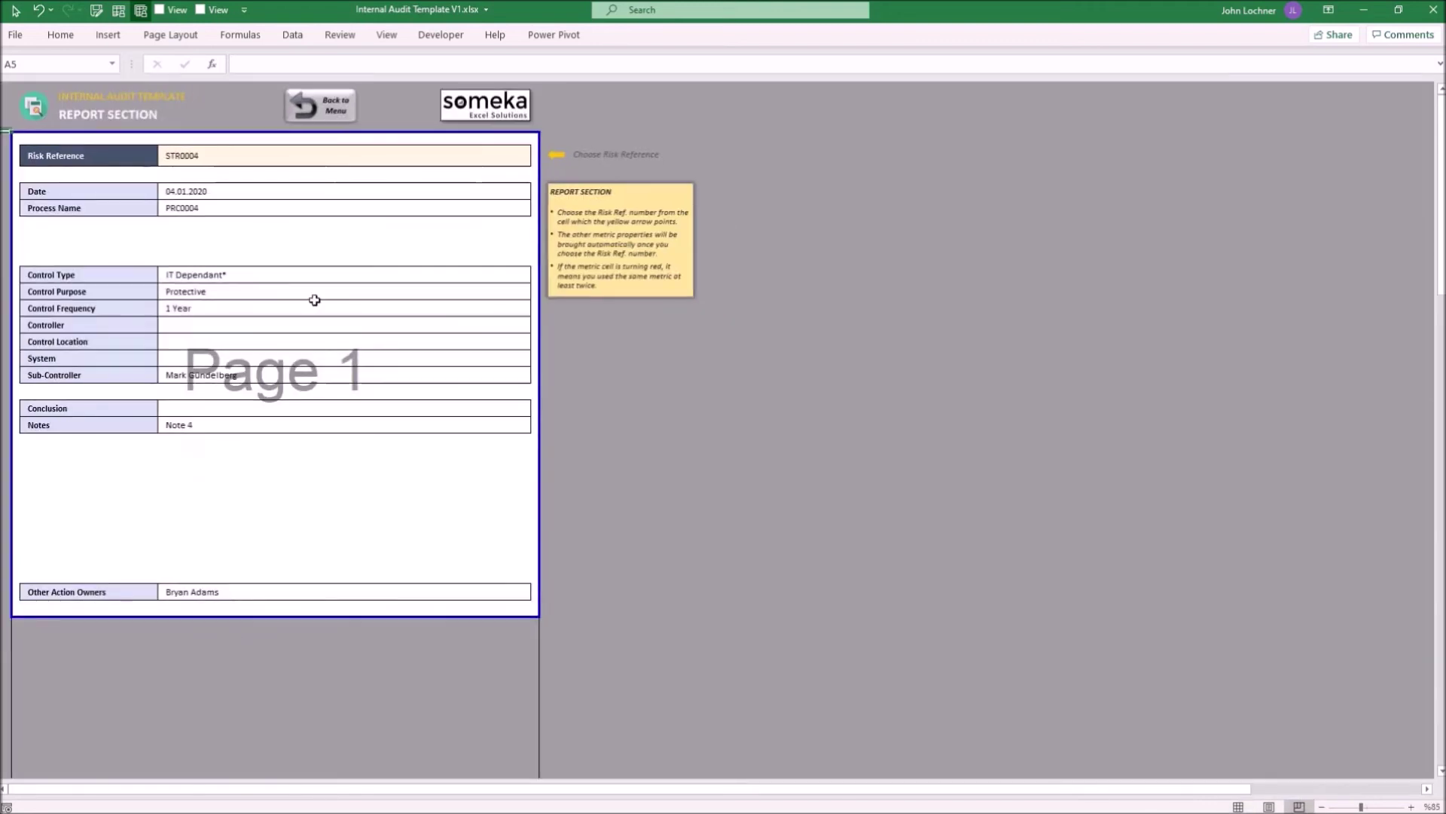
click(1238, 807)
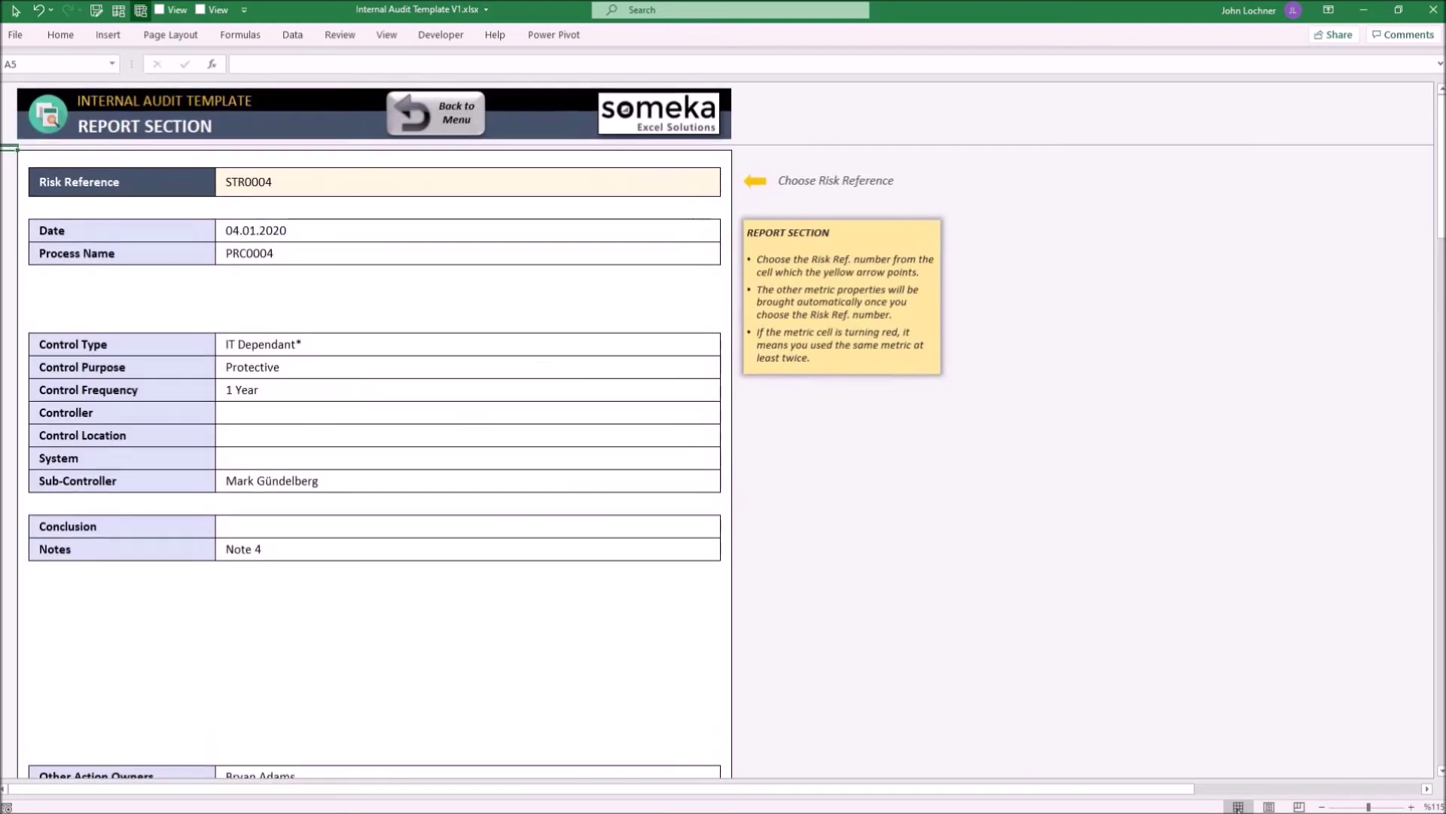
click(411, 127)
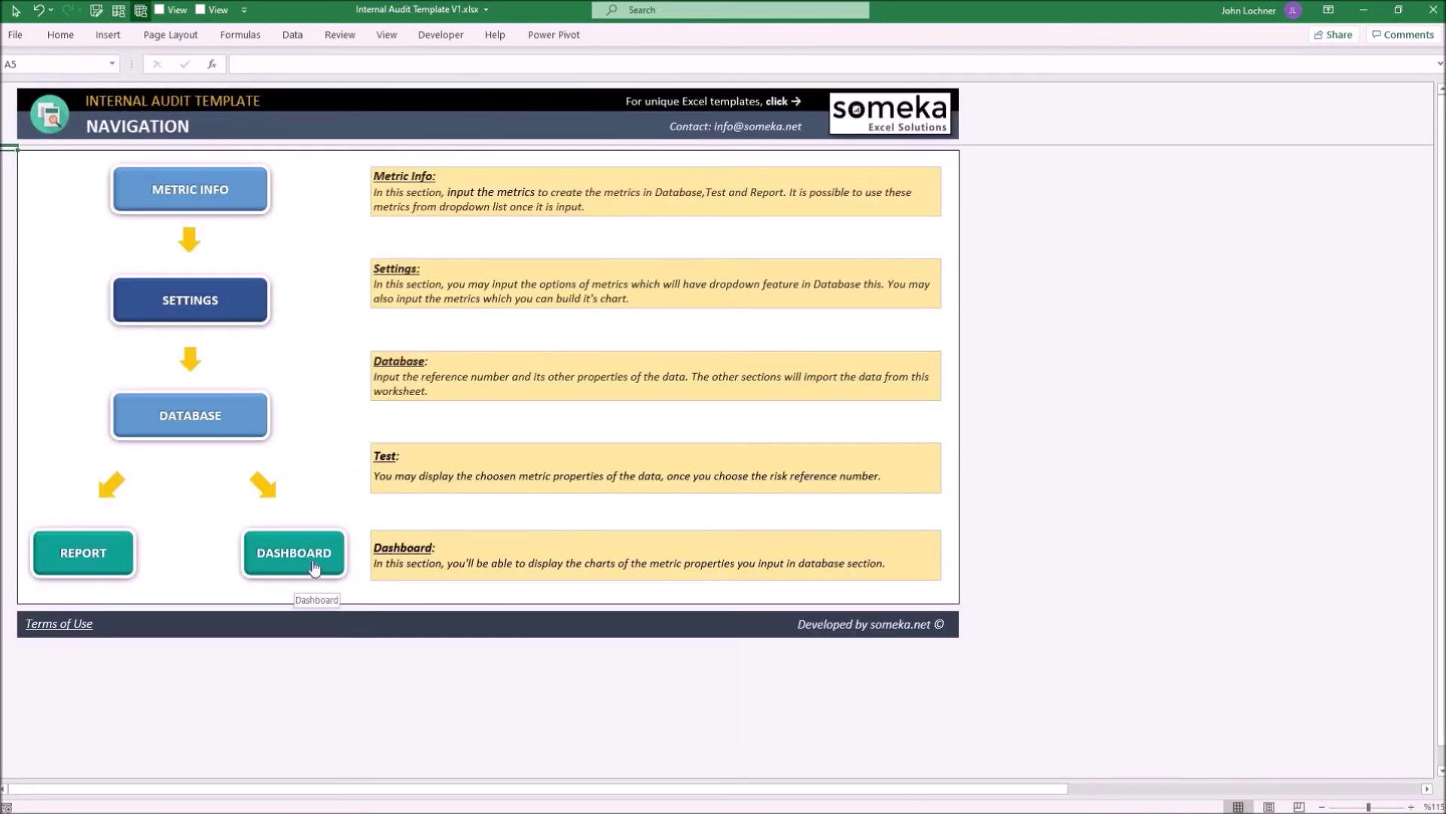
On the Dashboard, set the first chart's metric in C7 to Other Action Owners
click(312, 559)
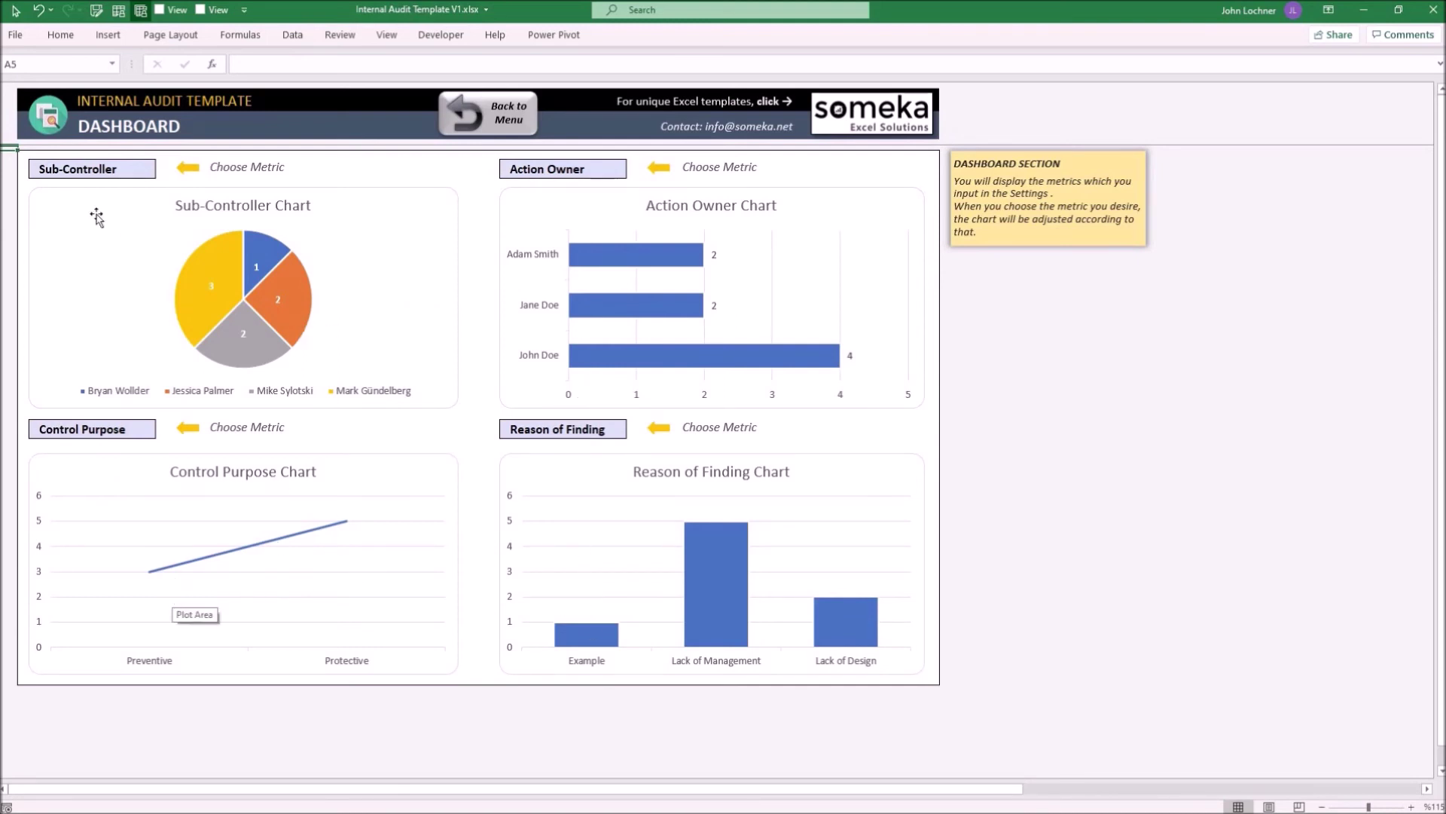
click(142, 175)
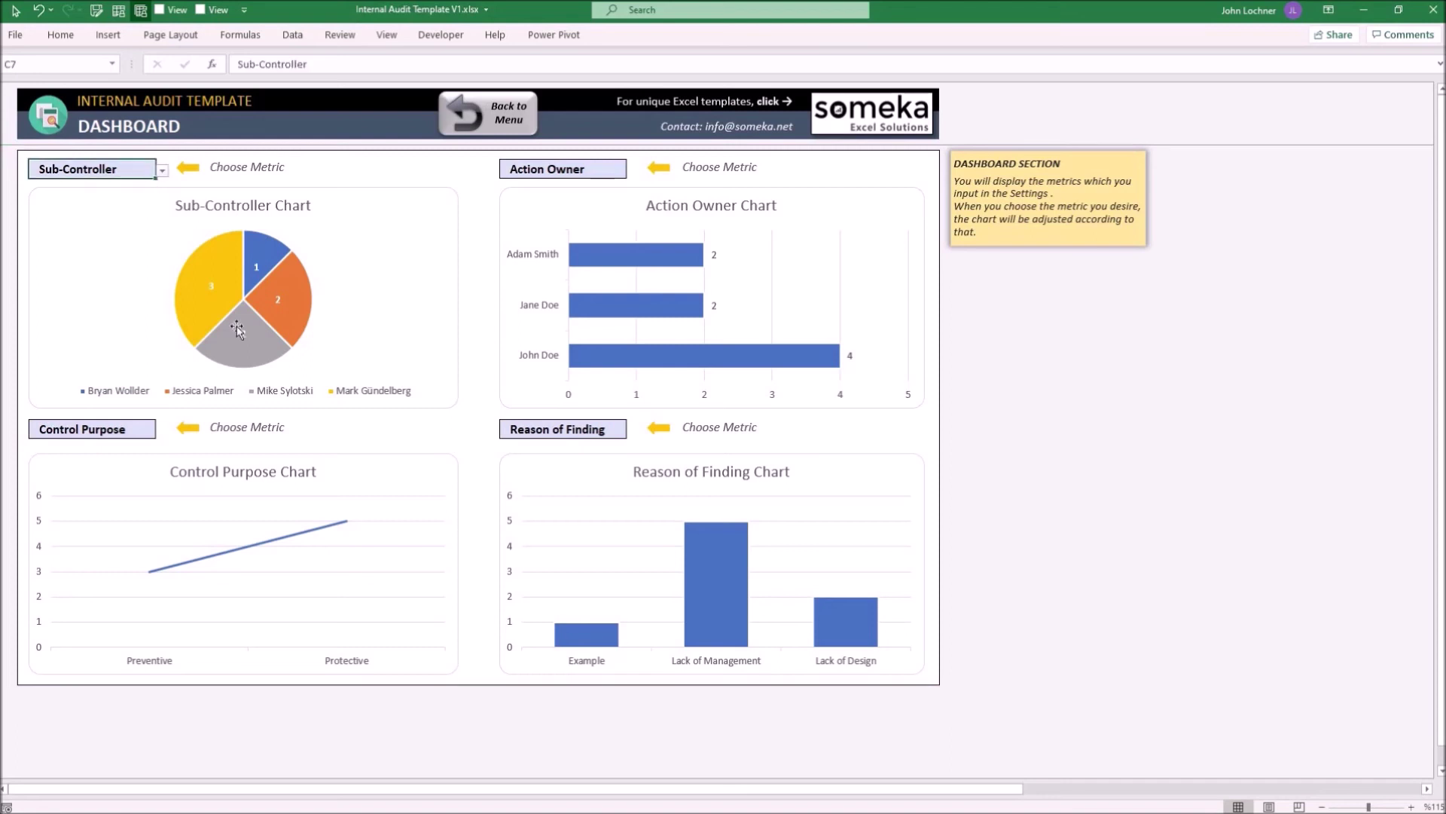
click(160, 170)
click(160, 259)
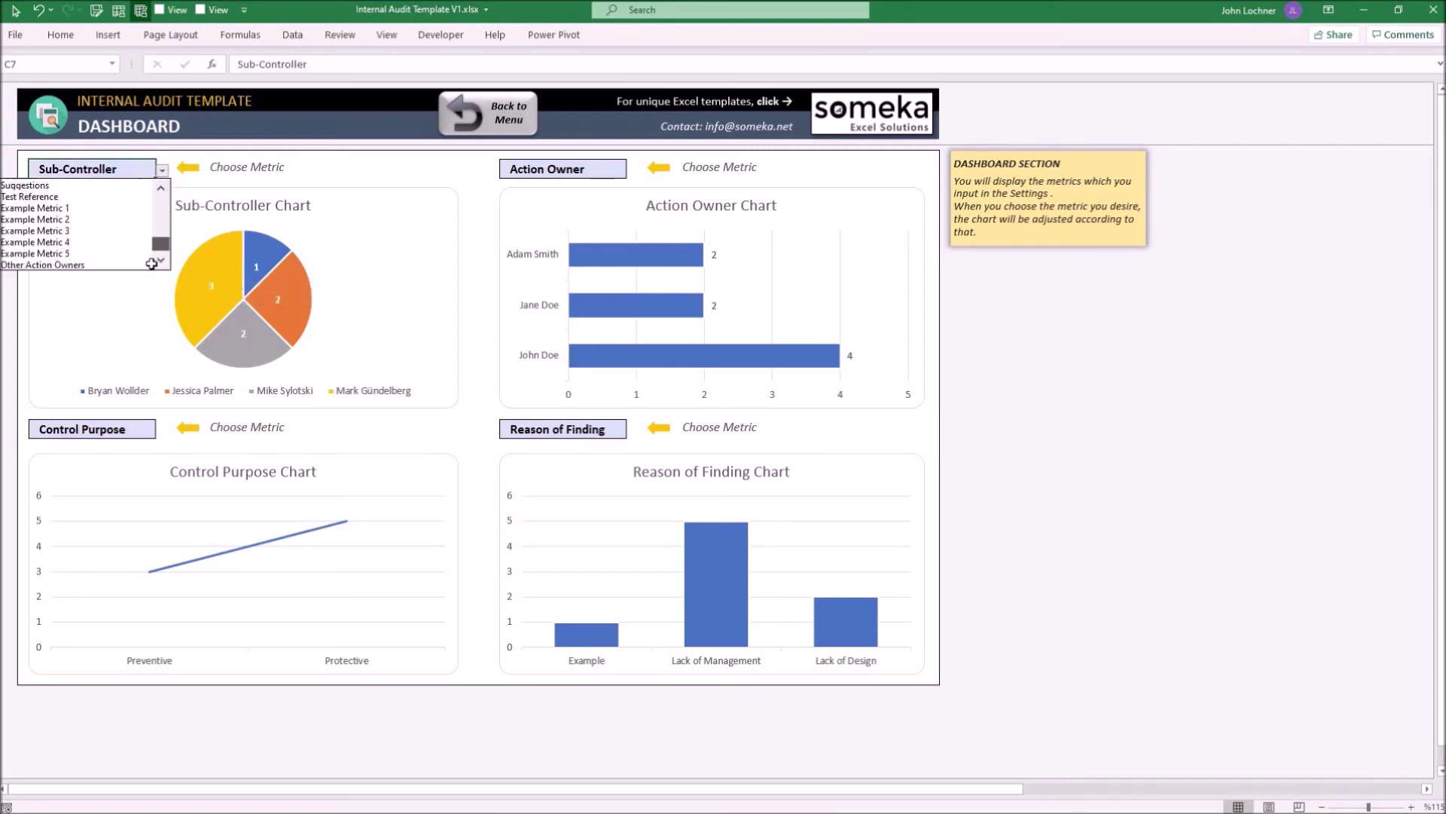
click(130, 265)
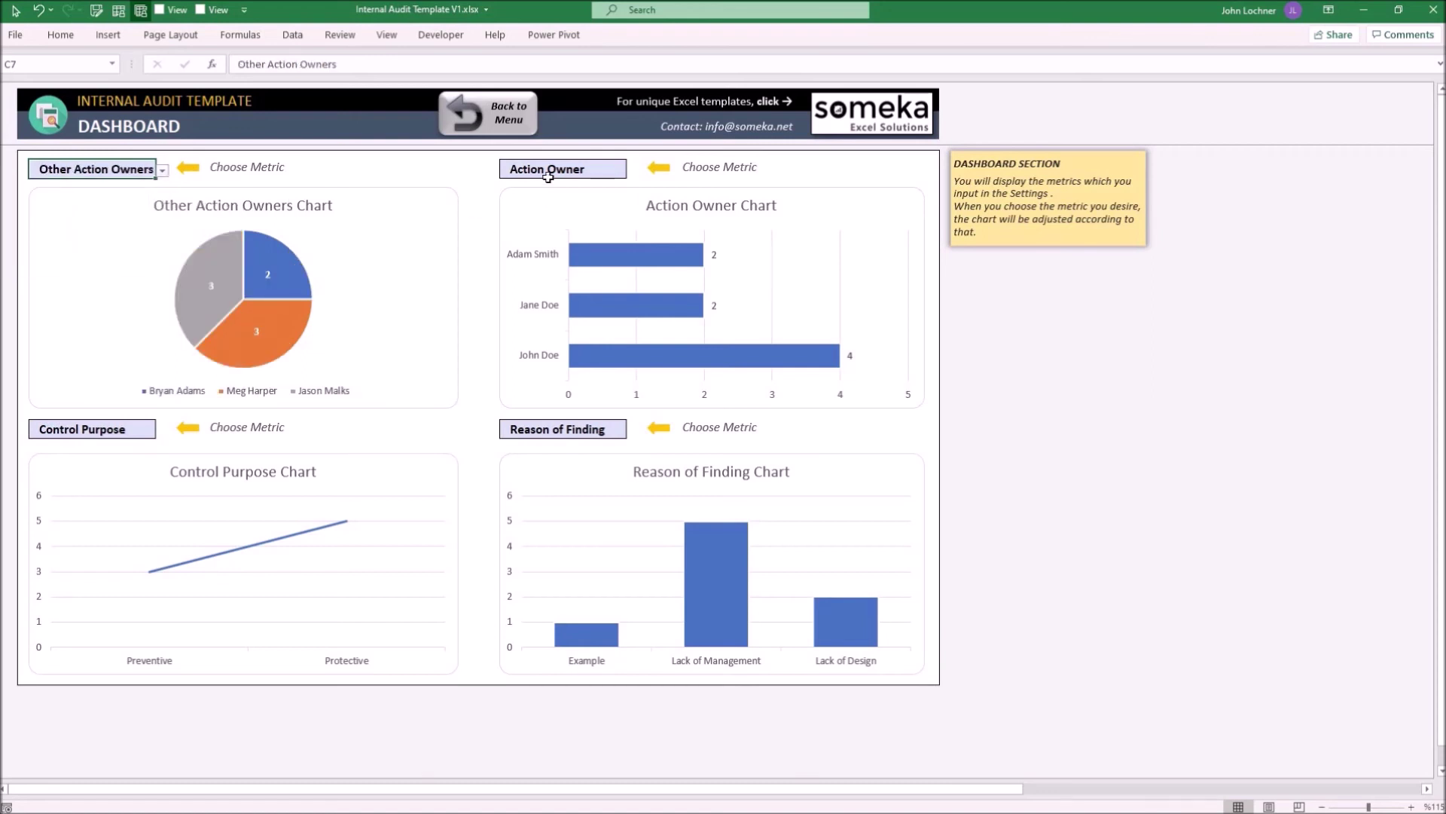
Set the second chart's metric in H7 to Other Action Owners
click(603, 169)
click(634, 170)
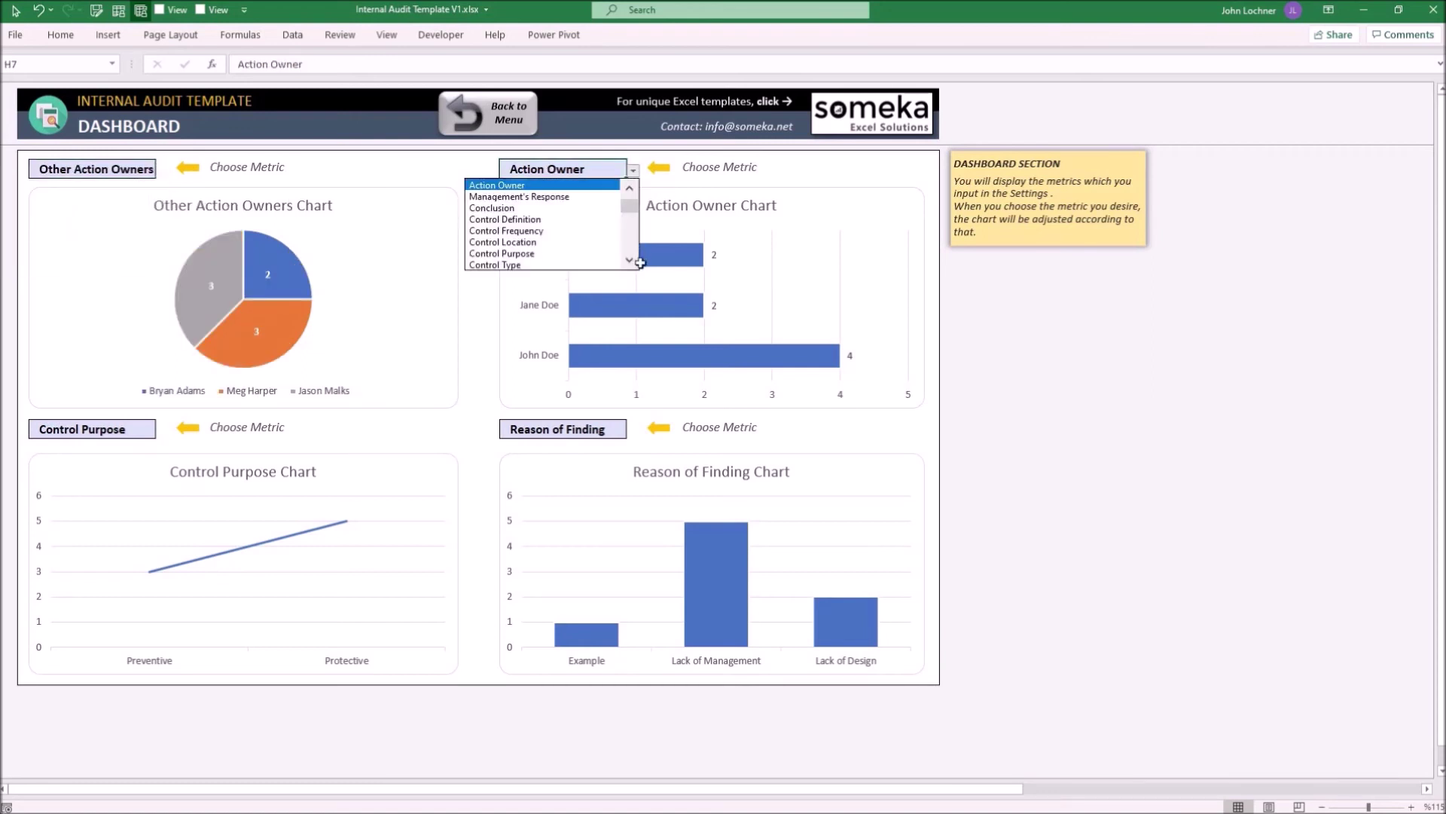
click(630, 260)
click(612, 265)
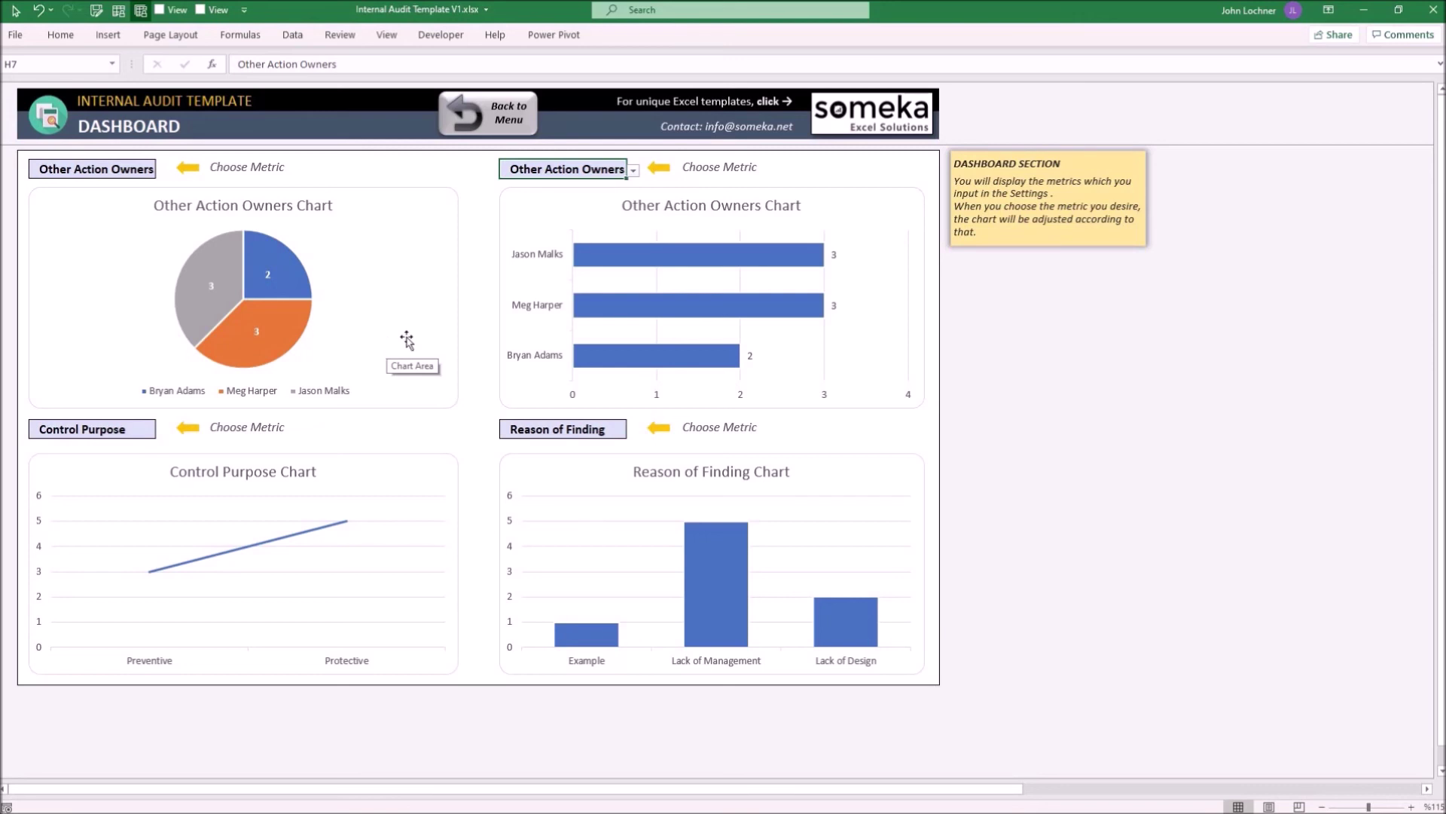
Preview the Control Purpose chart as scatter, bar and pie, keep it unchanged, and return to the menu
right_click(418, 473)
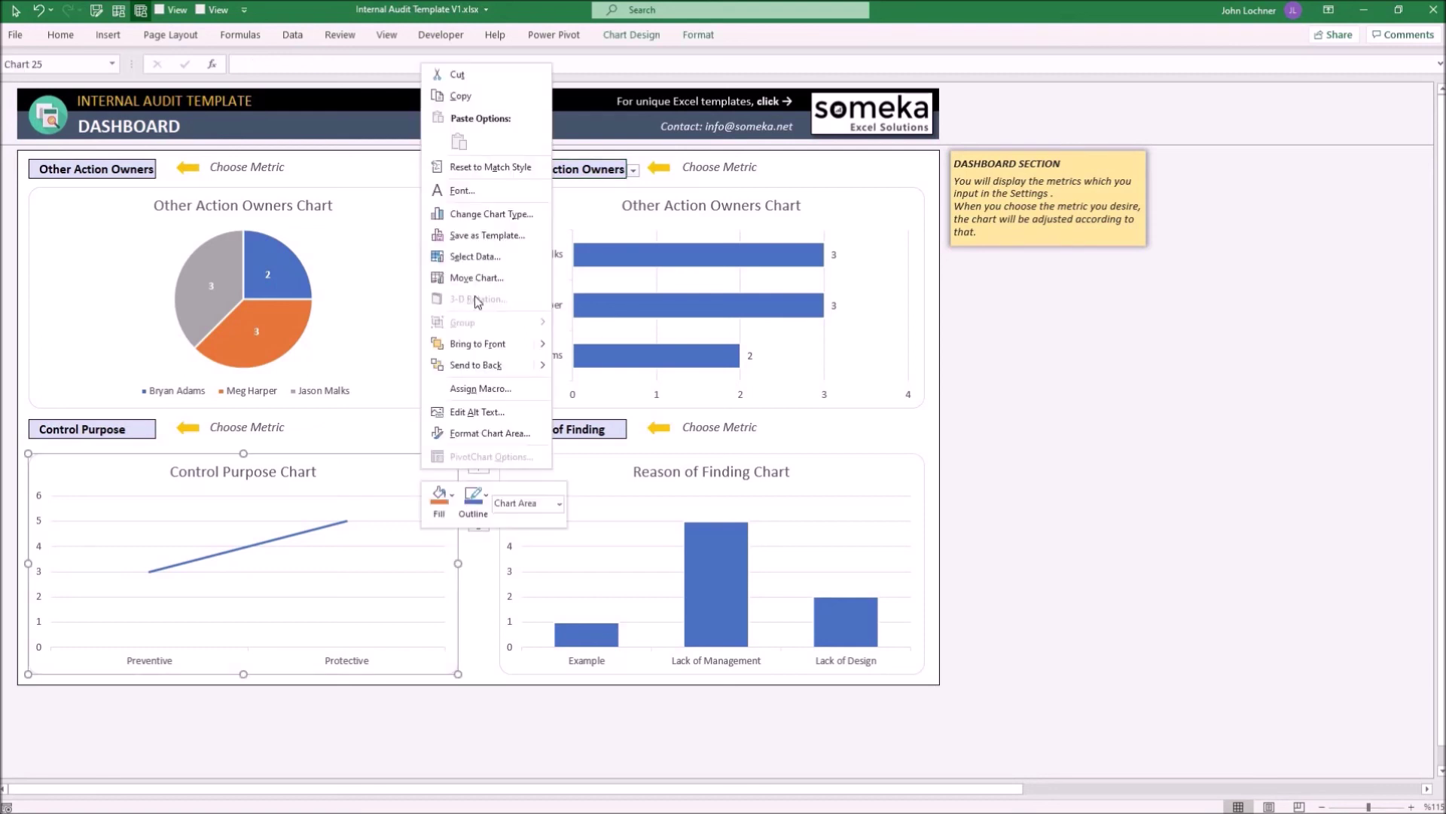
click(485, 214)
click(529, 314)
click(529, 331)
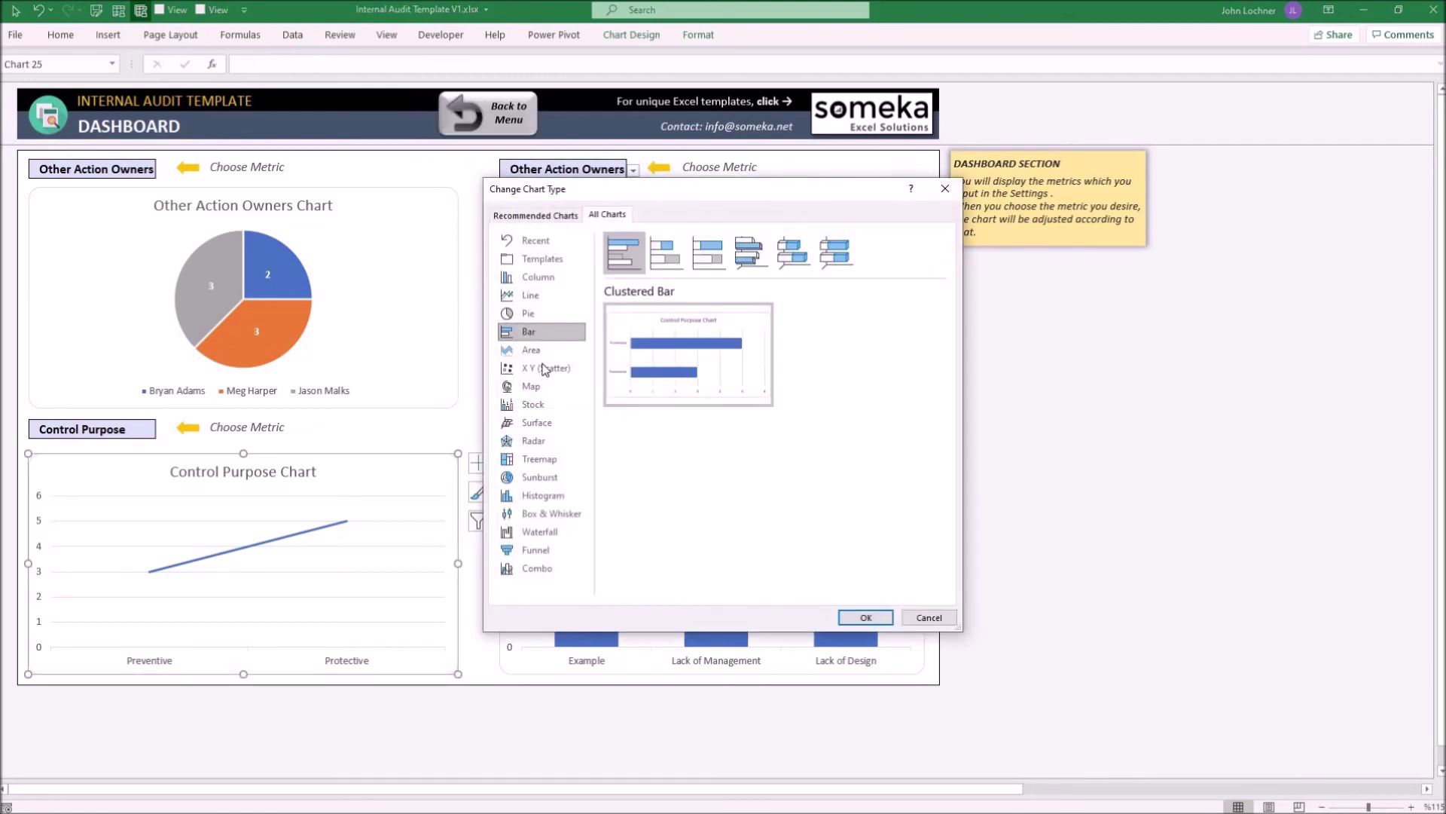
click(531, 349)
click(544, 368)
click(534, 332)
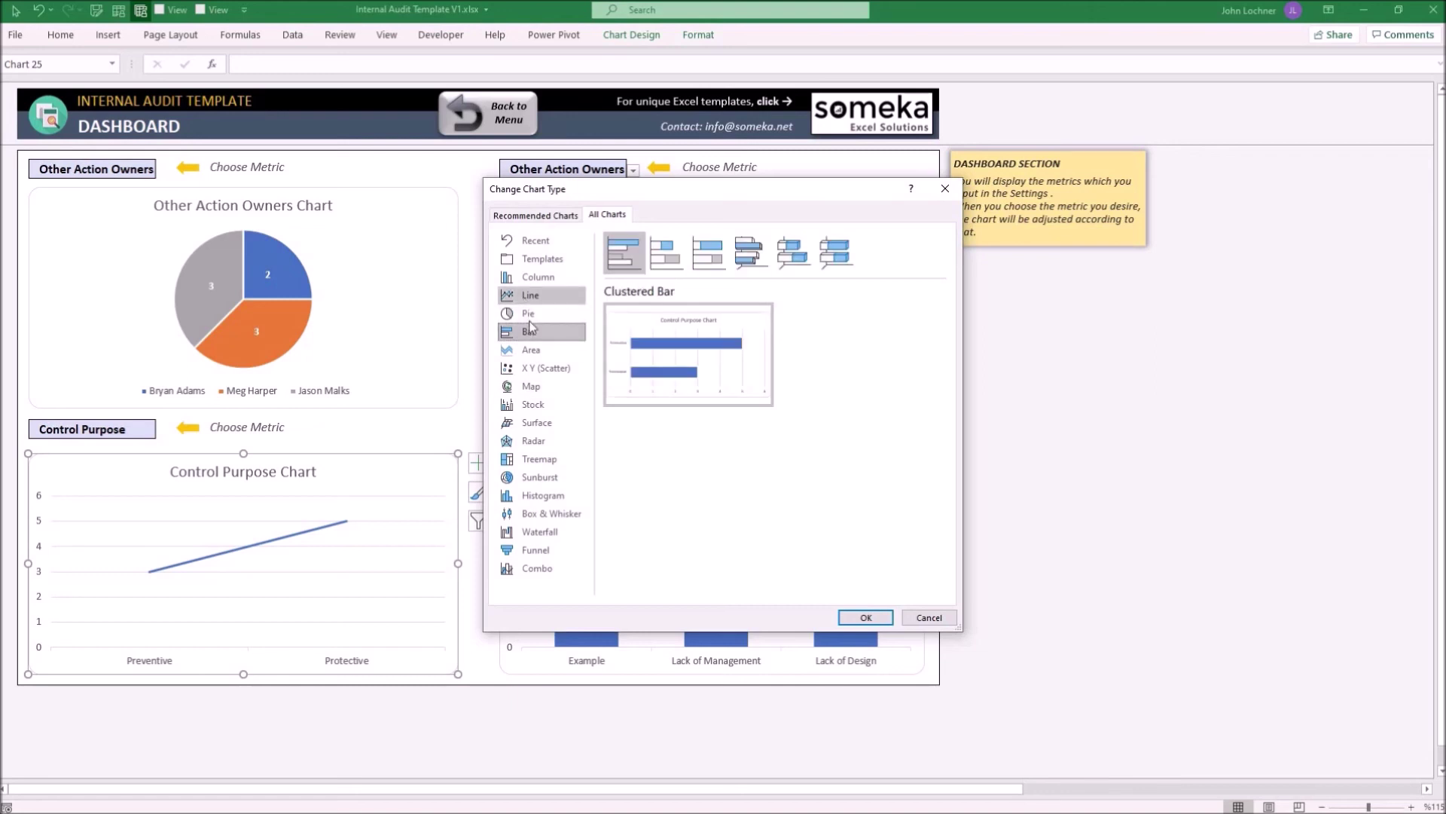
click(529, 313)
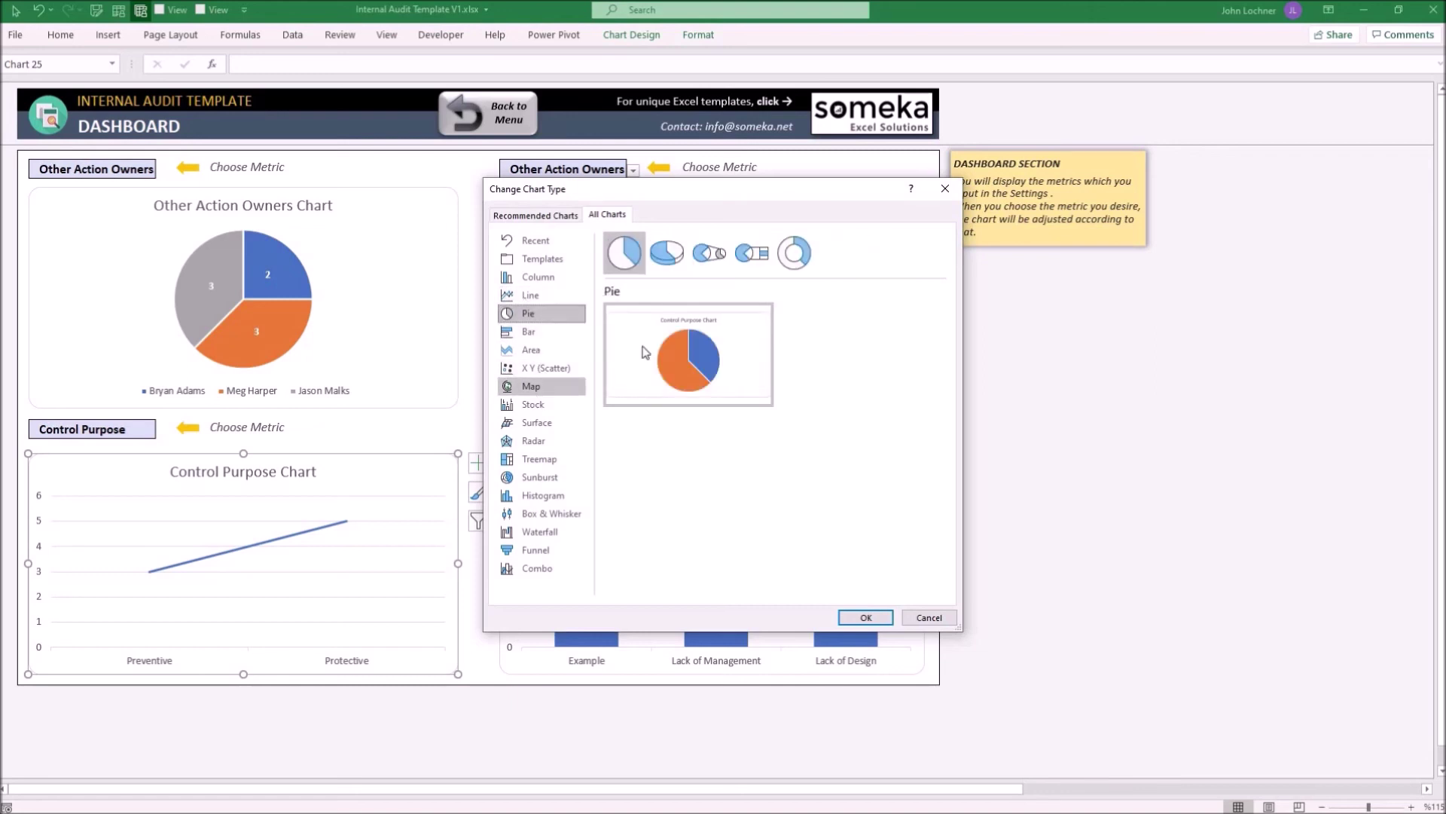
click(946, 189)
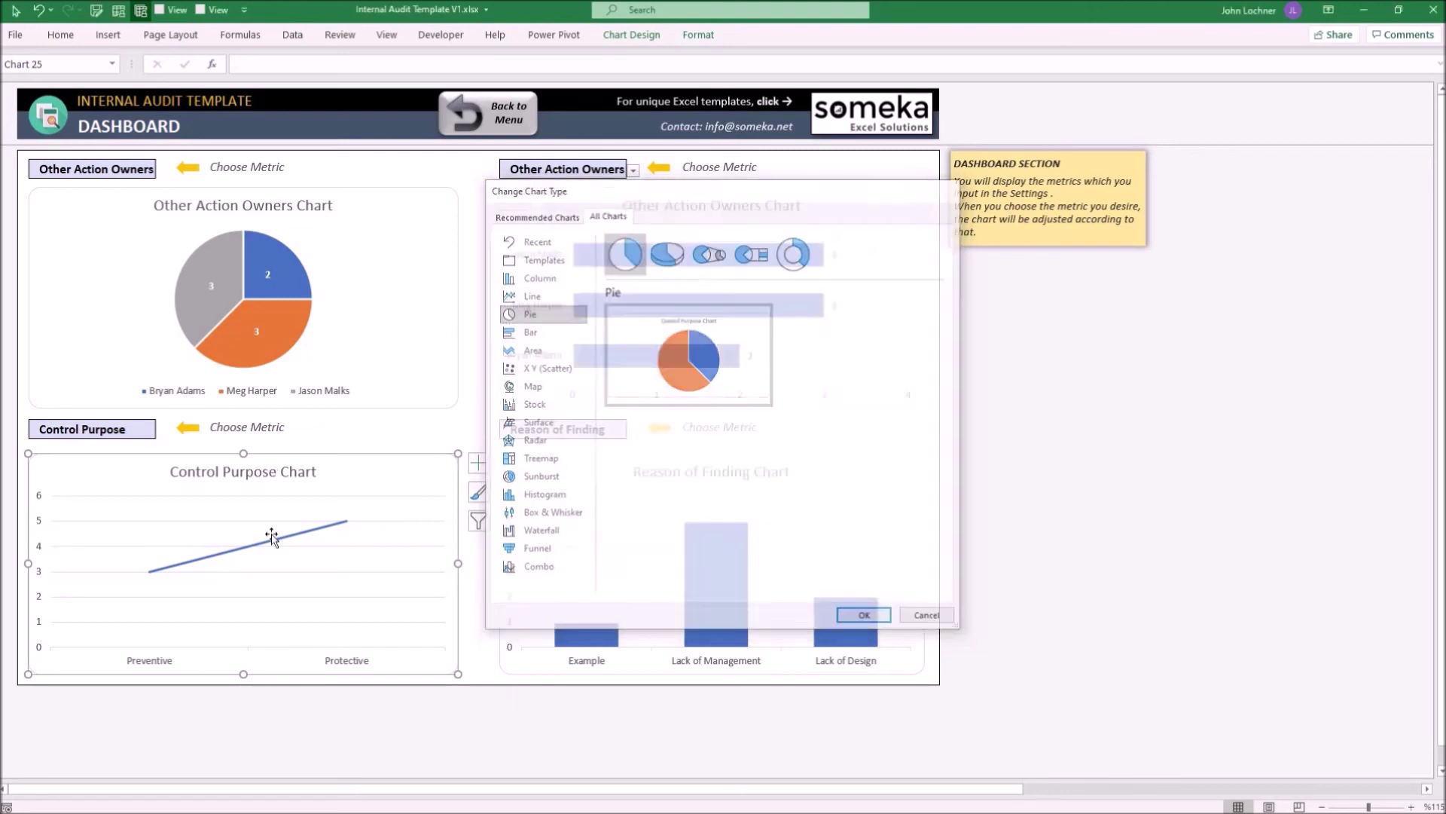
click(477, 119)
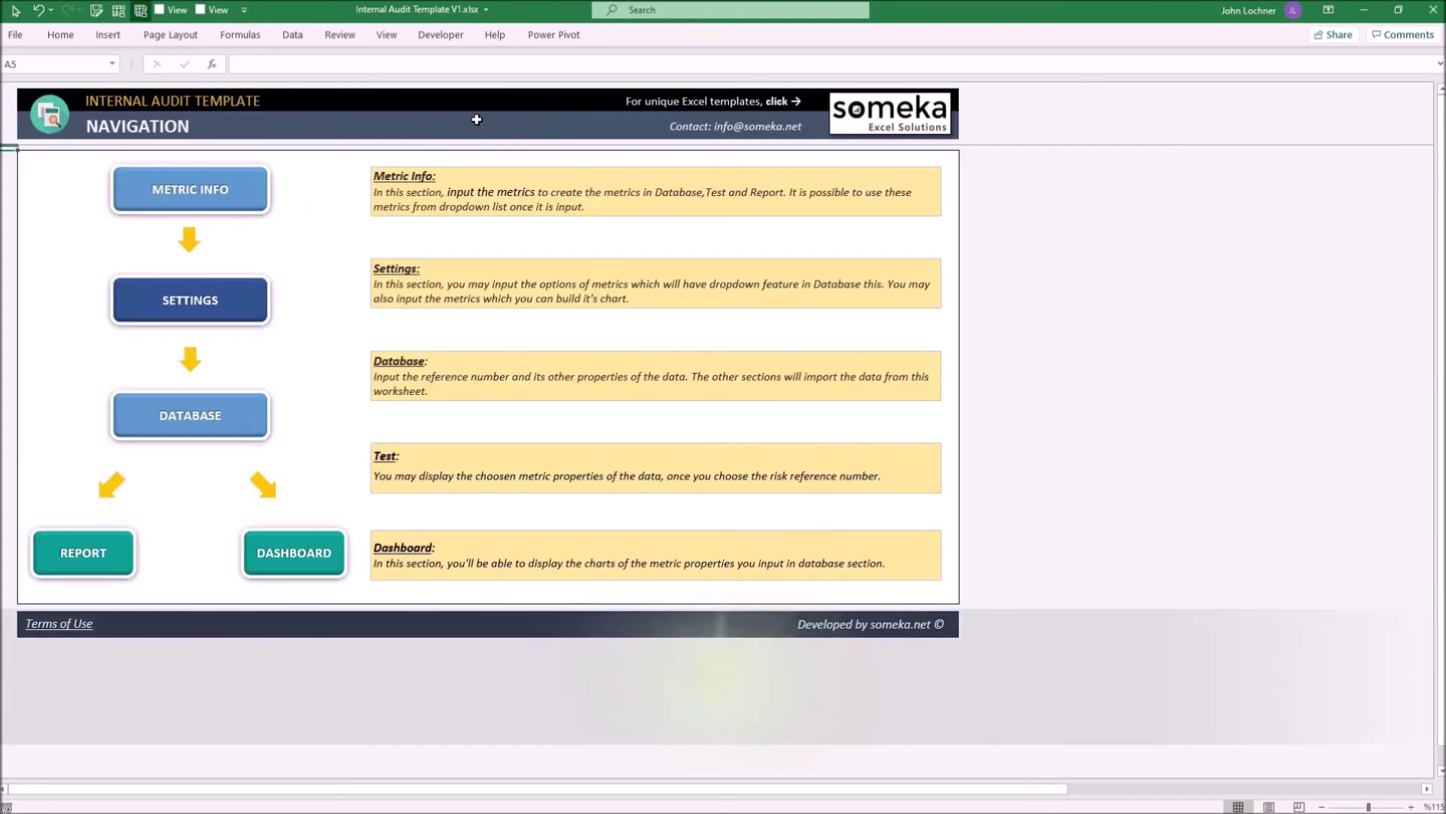